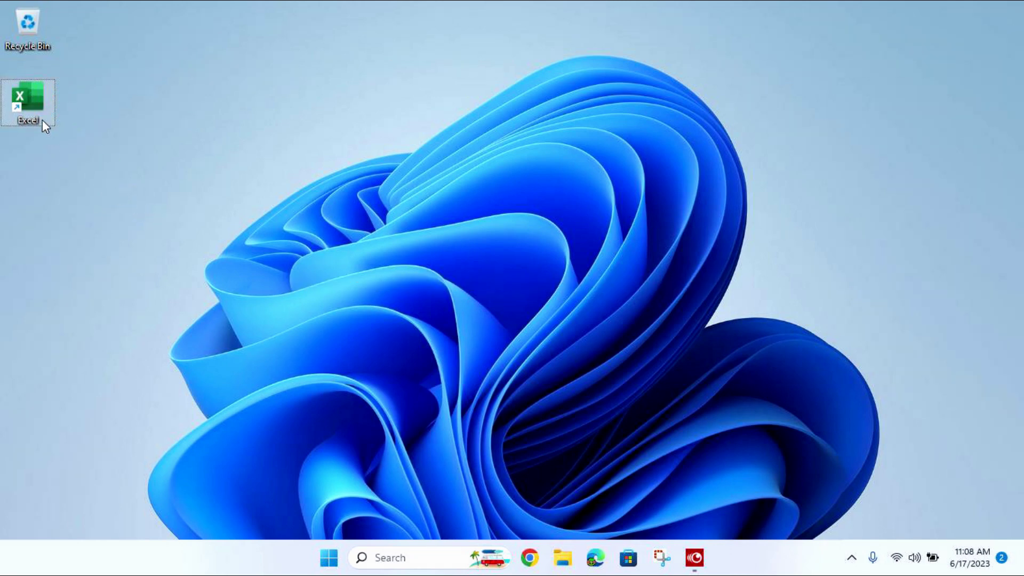
- Launch Excel and create a new blank workbook, Book1, with an empty Sheet1
{"action": "double_click", "coordinate": [41, 114]}
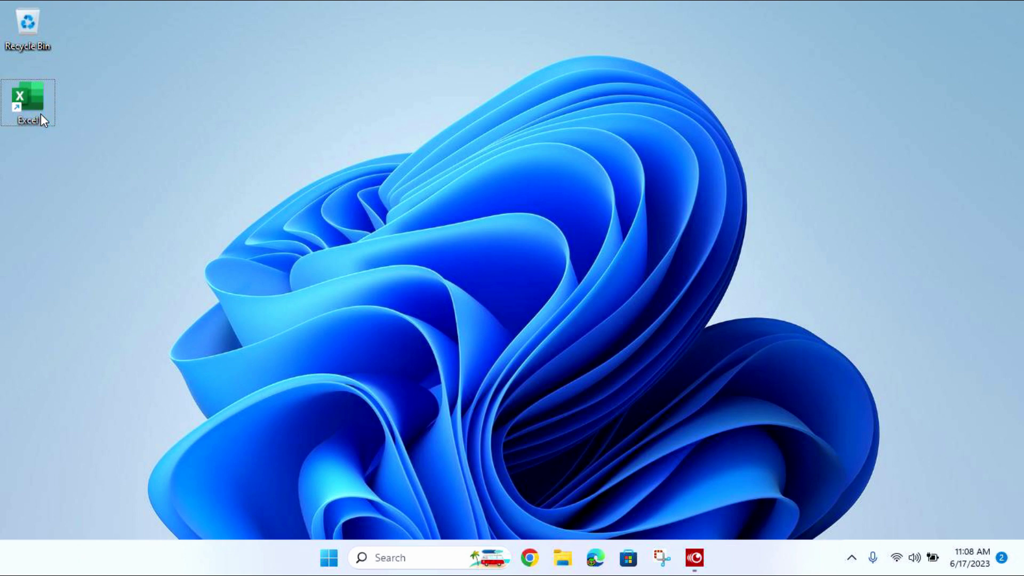
{"action": "left_click", "coordinate": [133, 78]}
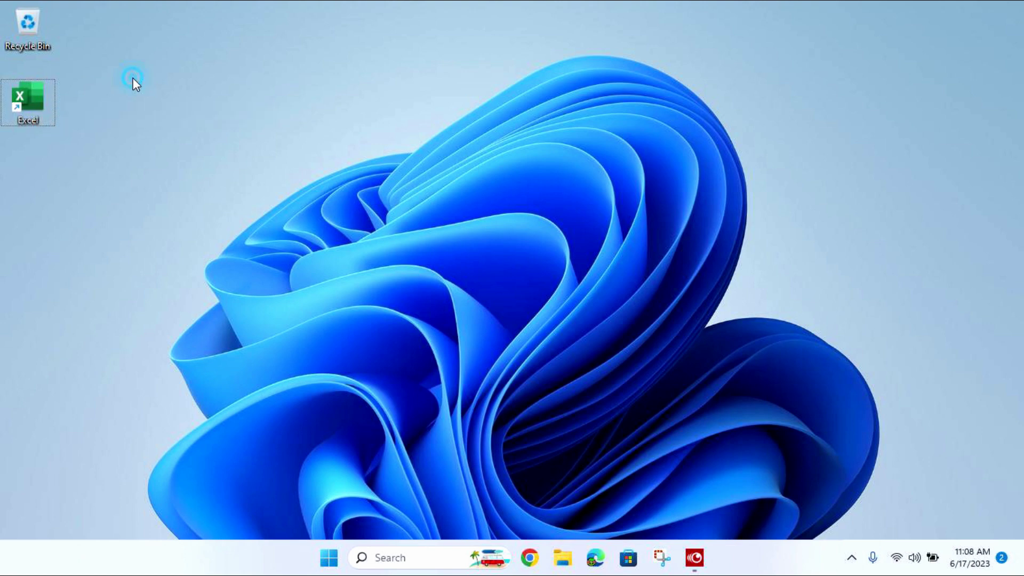
{"action": "double_click", "coordinate": [43, 98]}
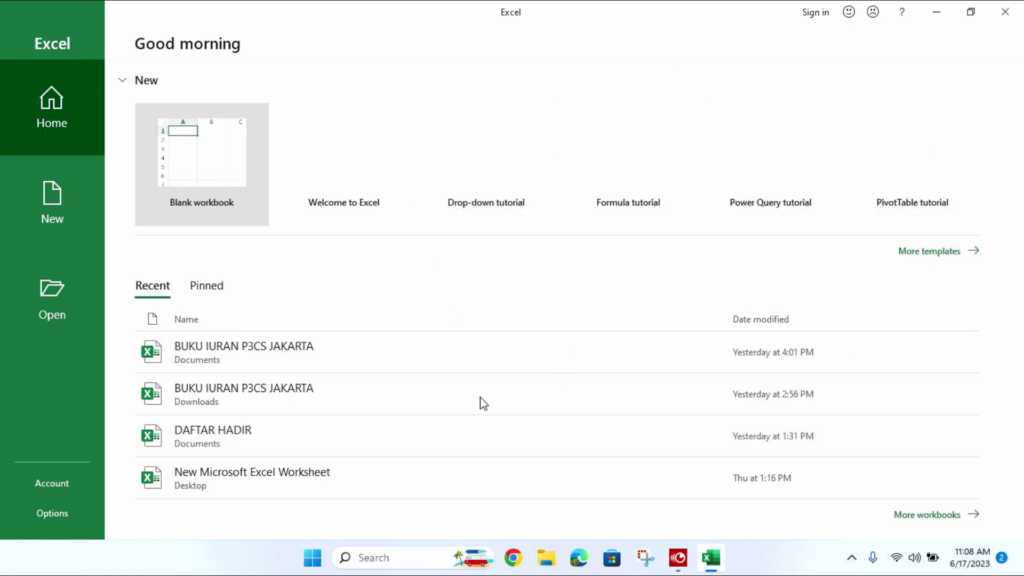
{"action": "left_click", "coordinate": [229, 201]}
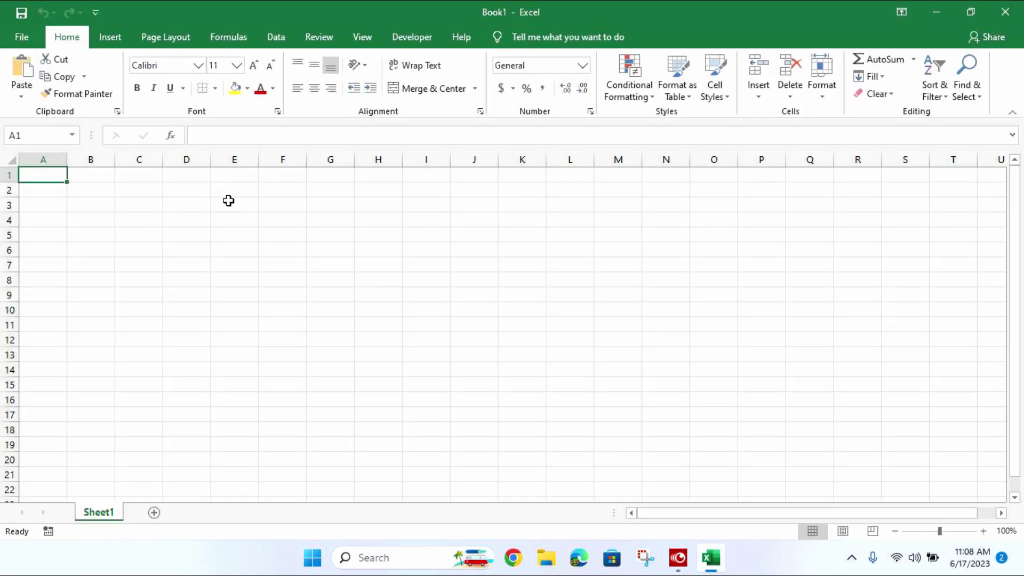
{"action": "scroll", "coordinate": [785, 296], "scroll_direction": "down", "scroll_amount": 8}
{"action": "scroll", "coordinate": [781, 304], "scroll_direction": "down", "scroll_amount": 4}
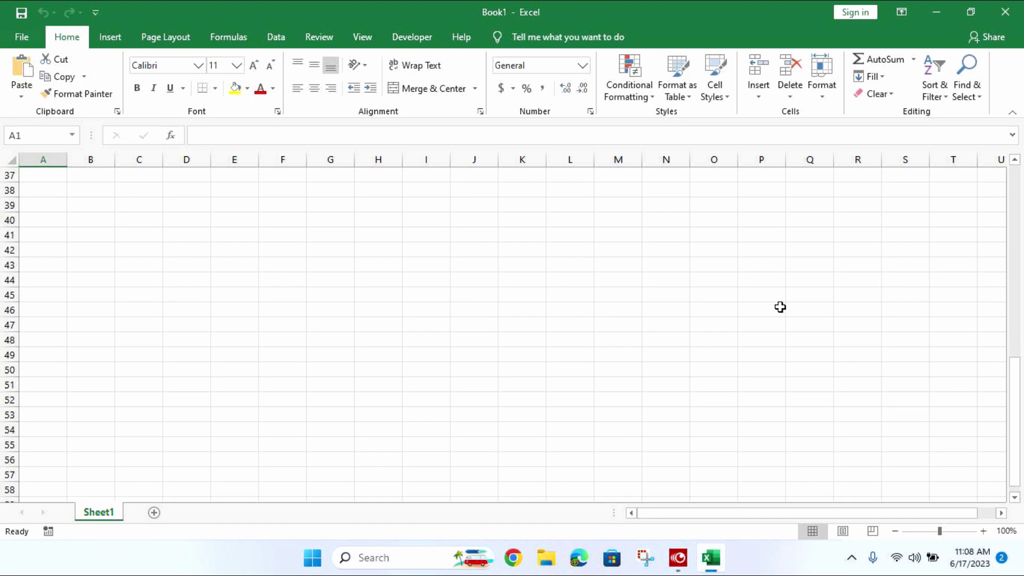
{"action": "scroll", "coordinate": [776, 312], "scroll_direction": "down", "scroll_amount": 1}
{"action": "scroll", "coordinate": [672, 320], "scroll_direction": "up", "scroll_amount": 6}
{"action": "scroll", "coordinate": [638, 327], "scroll_direction": "up", "scroll_amount": 3}
{"action": "scroll", "coordinate": [610, 338], "scroll_direction": "up", "scroll_amount": 4}
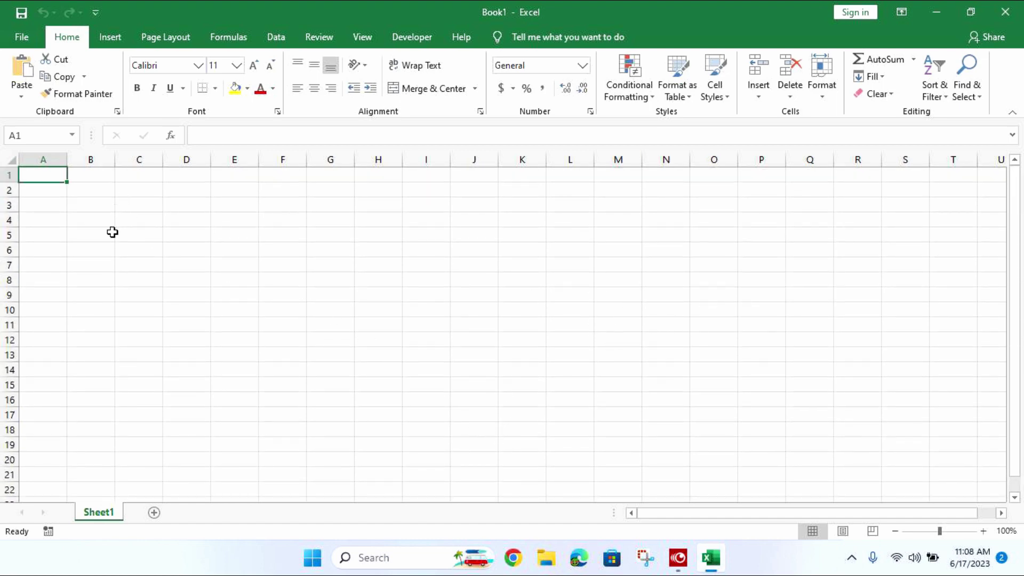
- Enter the title DAFTAR HADI TAMU UNDANGAN PERNIKAHAN in C3 and the couple's names in C4
{"action": "left_click", "coordinate": [149, 211]}
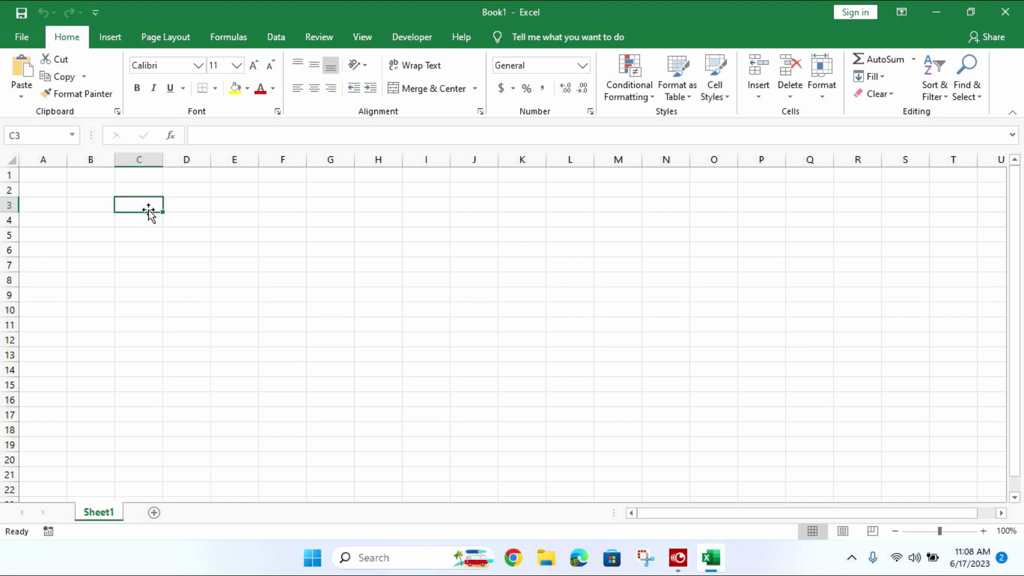
{"action": "type", "text": "DAFT"}
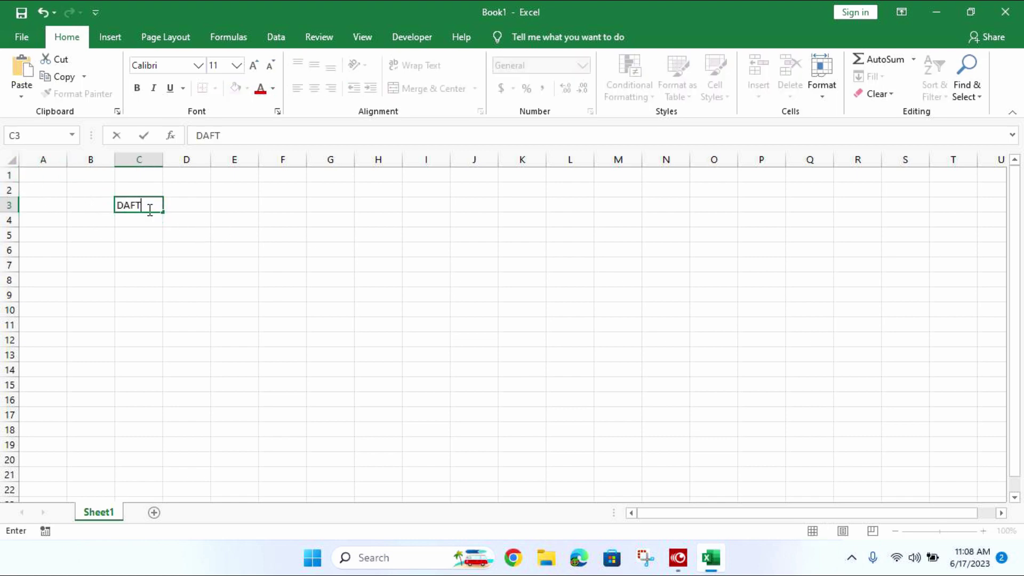
{"action": "type", "text": "AR HADI "}
{"action": "type", "text": "TAMU UND"}
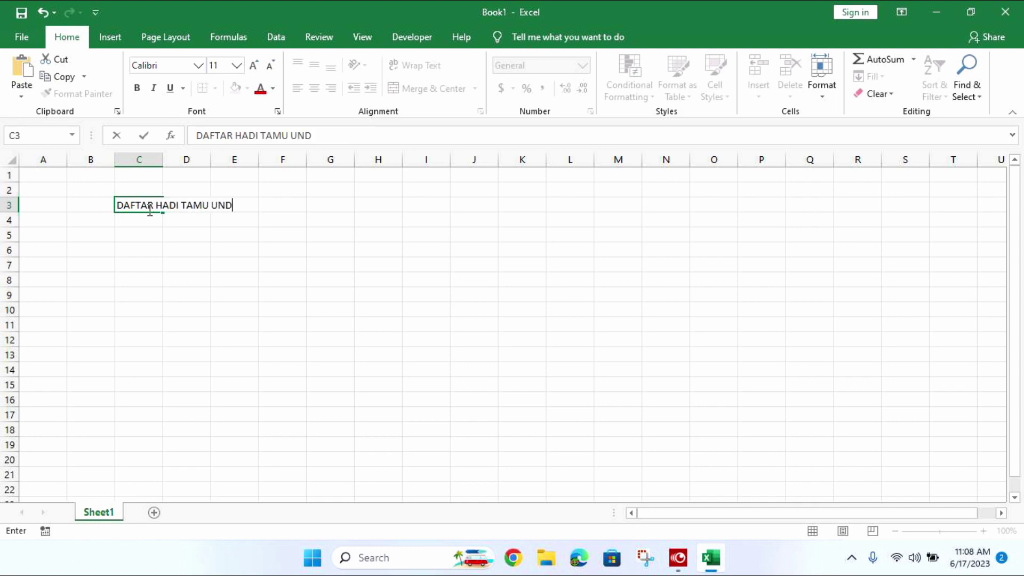
{"action": "type", "text": "ANGAN PERNI"}
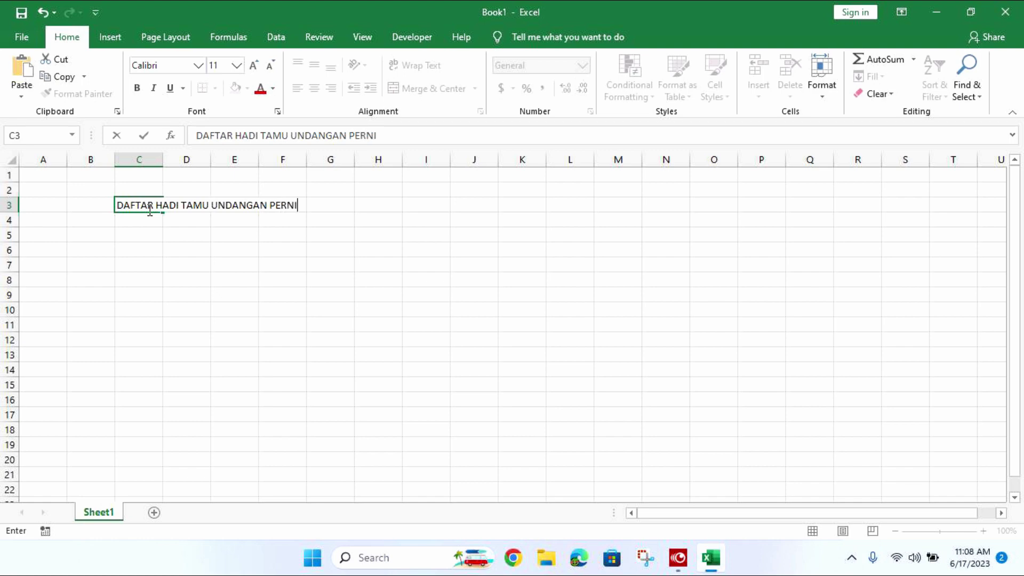
{"action": "type", "text": "KAHAN"}
{"action": "left_click", "coordinate": [149, 220]}
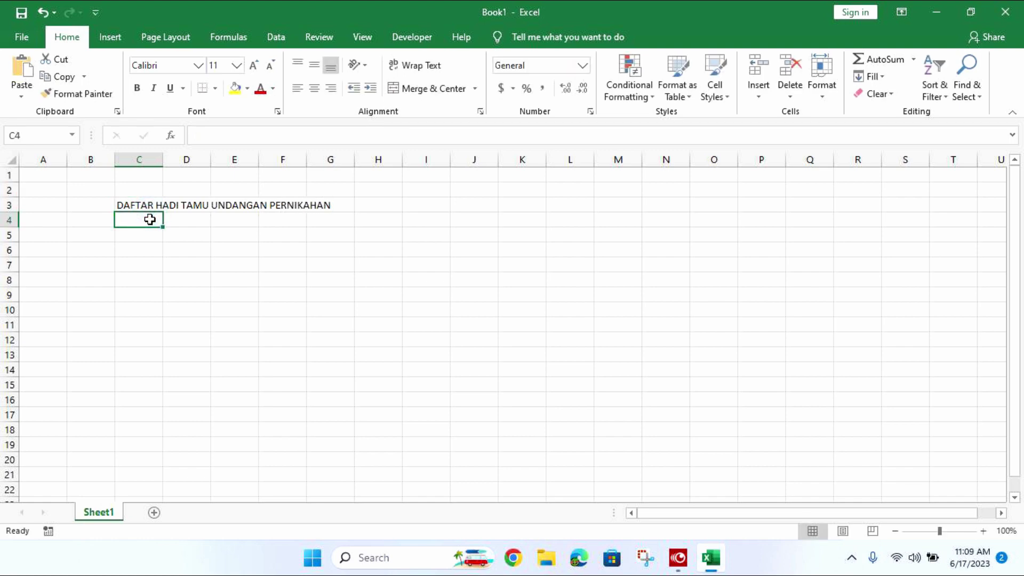
{"action": "type", "text": "AR"}
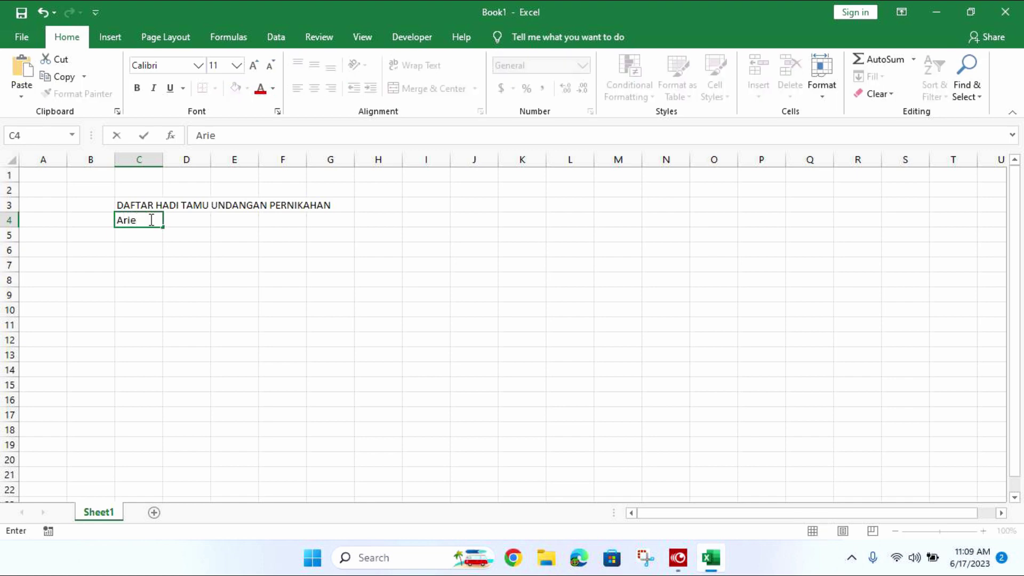
{"action": "type", "text": "ahma"}
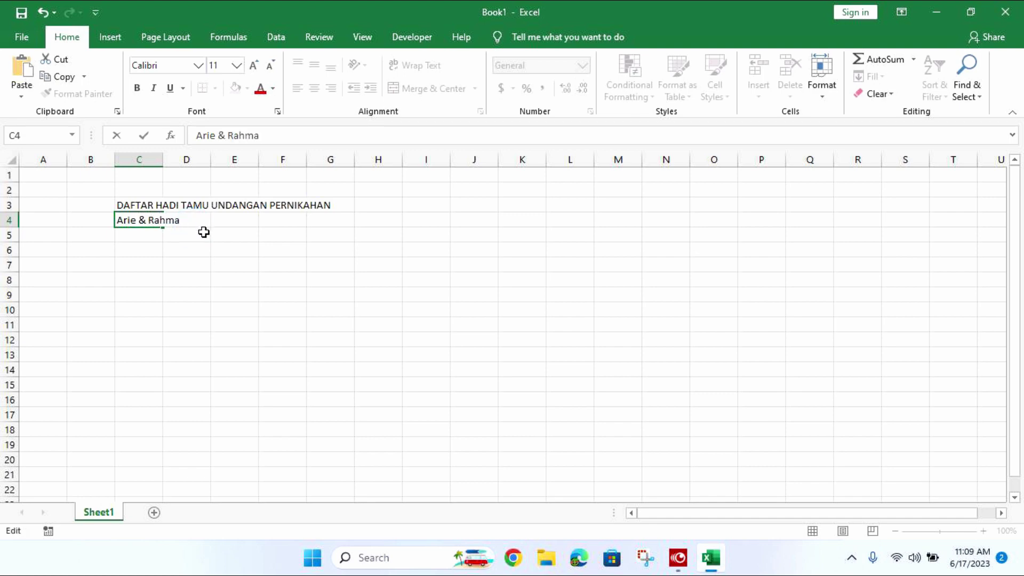
{"action": "left_click", "coordinate": [174, 234]}
- Enter the thank-you line 'Terimakasih atas kehadirannya' in C5
{"action": "left_click", "coordinate": [137, 234]}
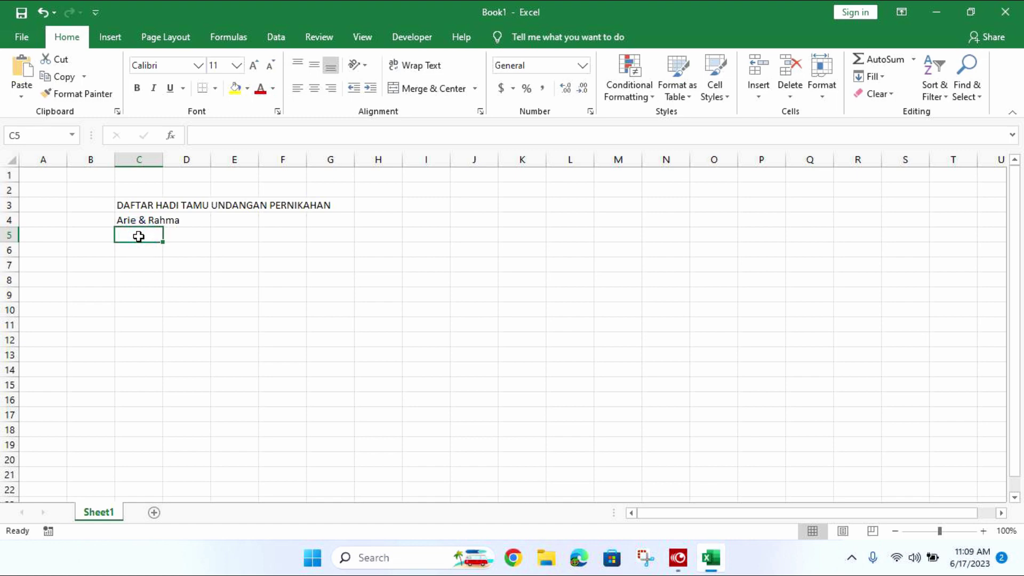
{"action": "type", "text": "Ter"}
{"action": "type", "text": "imakasih atas k"}
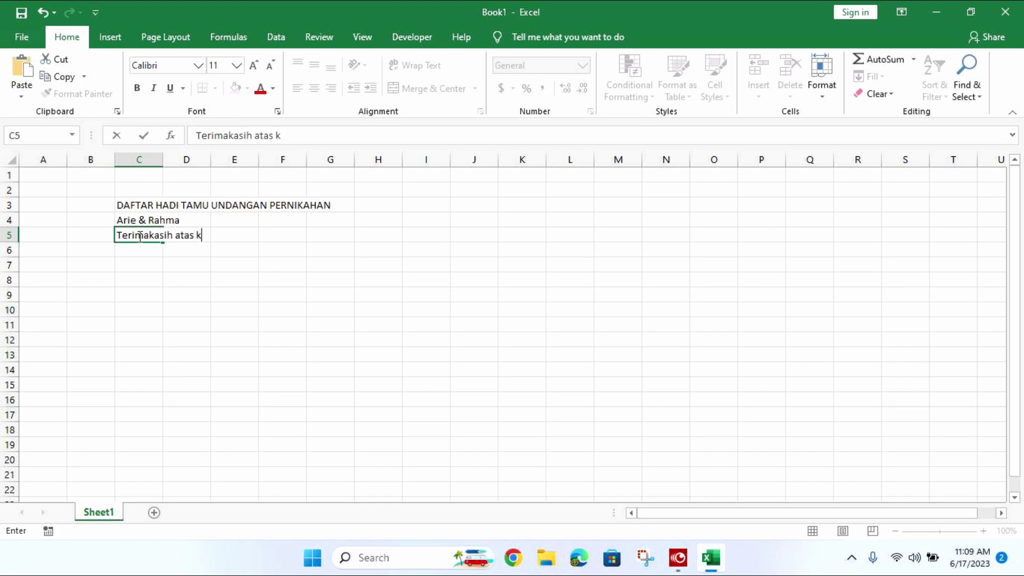
{"action": "type", "text": "ehadirannya"}
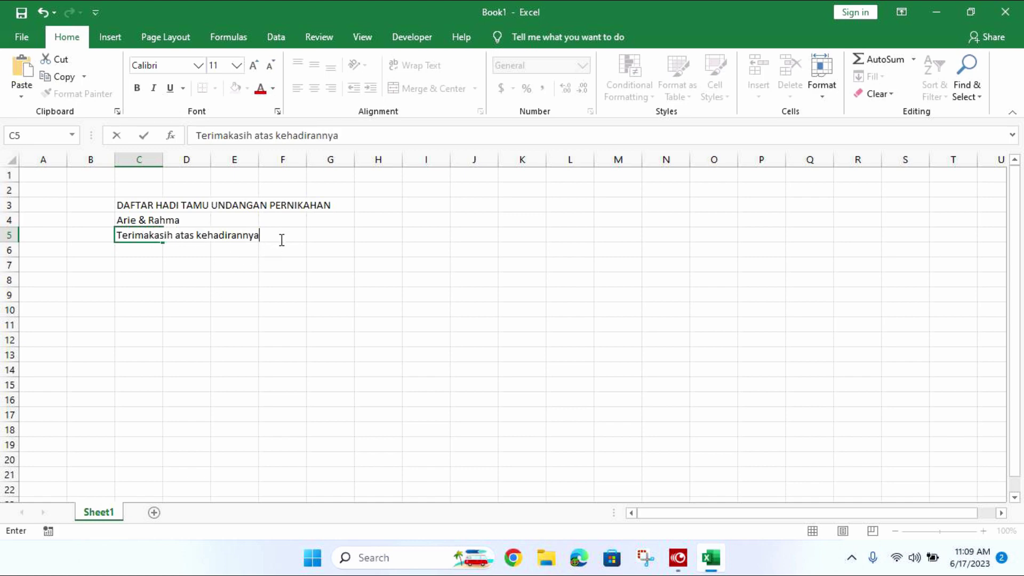
{"action": "left_click", "coordinate": [126, 204]}
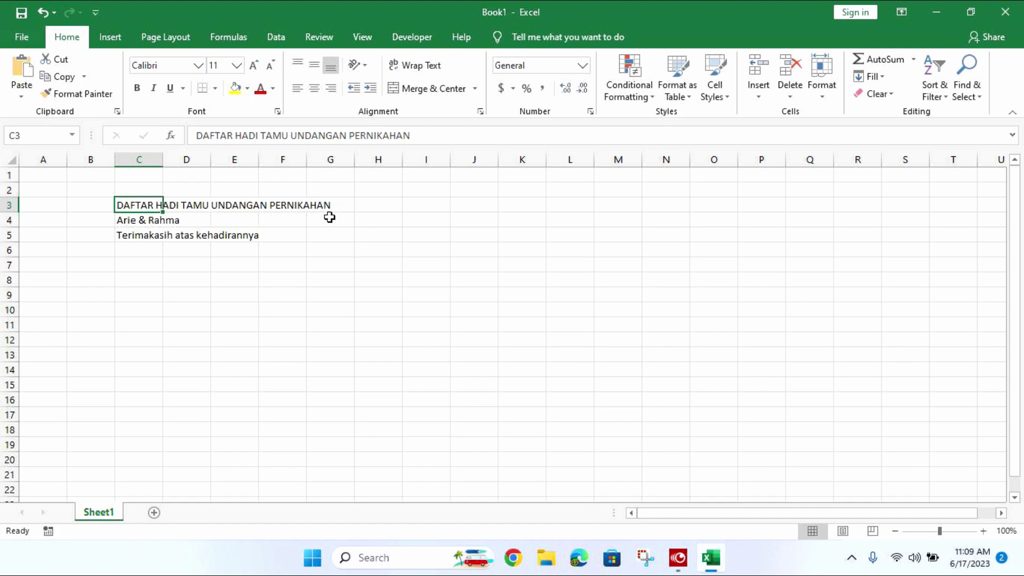
{"action": "left_click", "coordinate": [75, 254]}
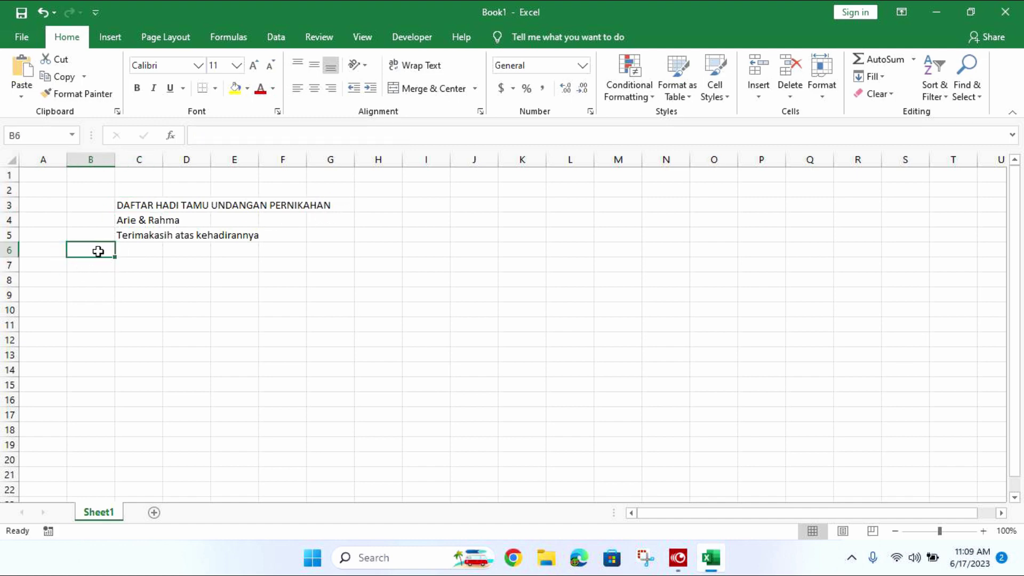
- Enter headers NO., NAMA, ALAMAT, NOMINAL UANG and TANDA TANGAN across B6 to F6
{"action": "type", "text": "NO."}
{"action": "key", "text": "Tab"}
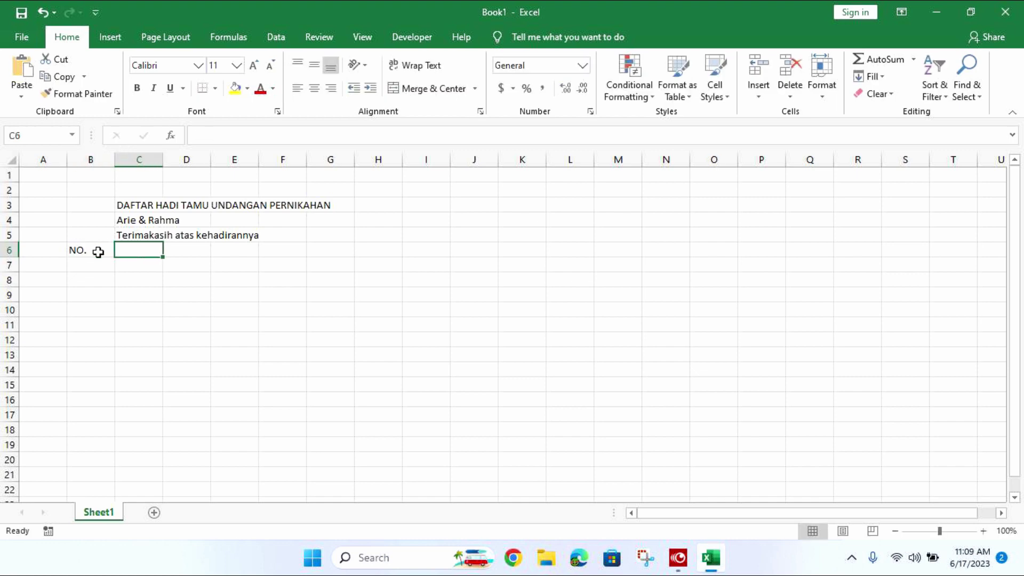
{"action": "type", "text": "NAMA"}
{"action": "key", "text": "Tab"}
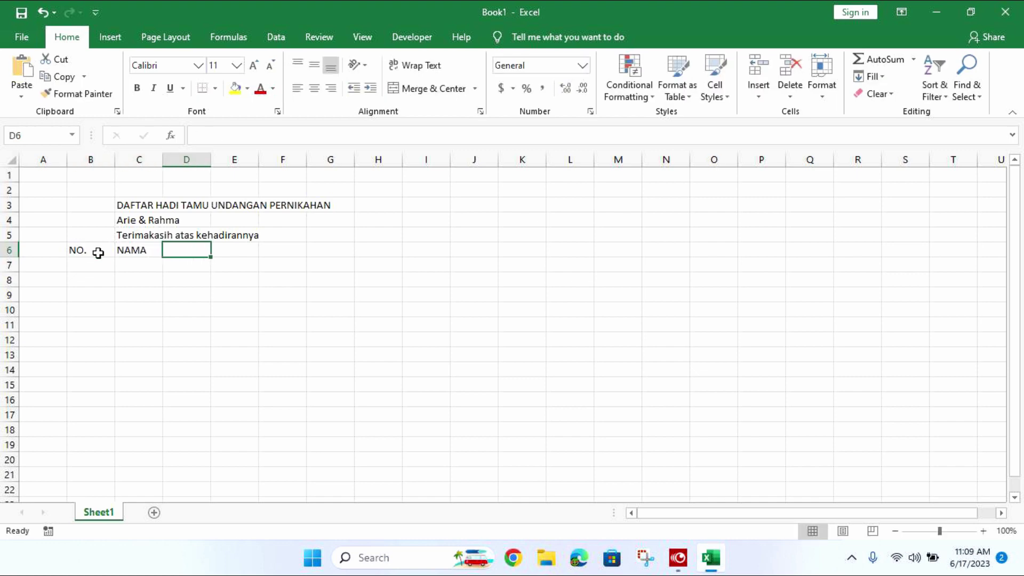
{"action": "type", "text": "AL"}
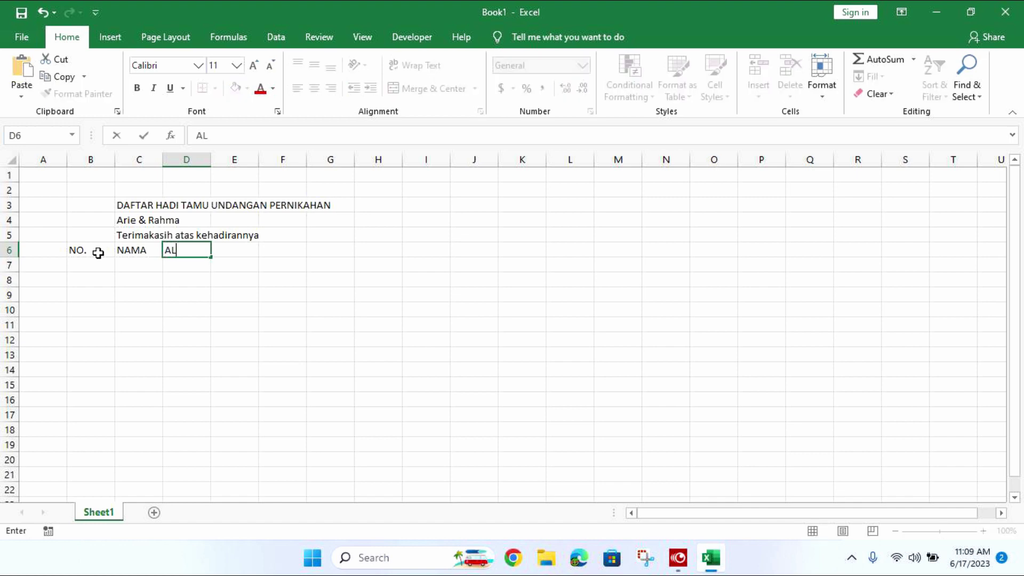
{"action": "type", "text": "AMAT"}
{"action": "key", "text": "Tab"}
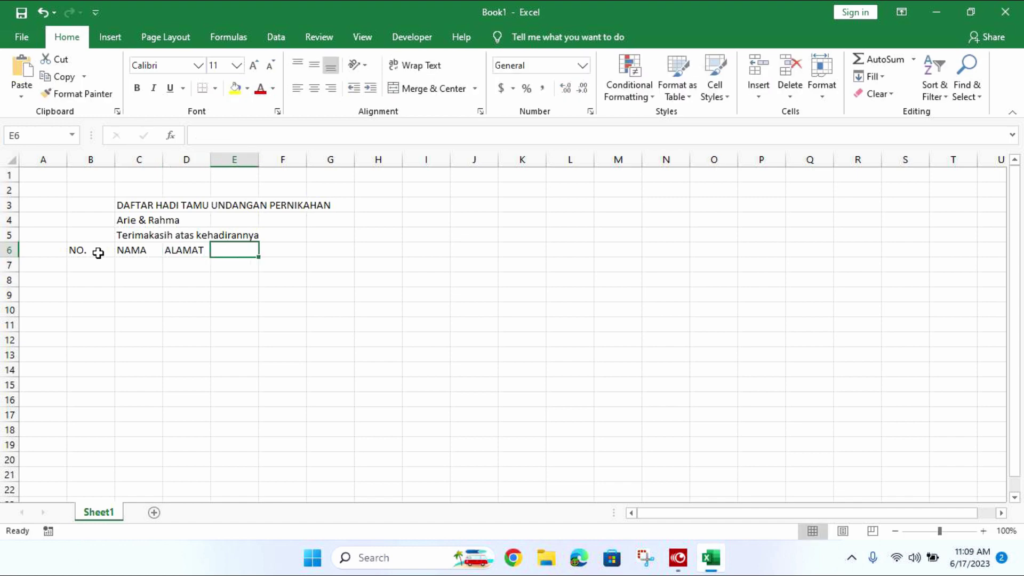
{"action": "type", "text": "N"}
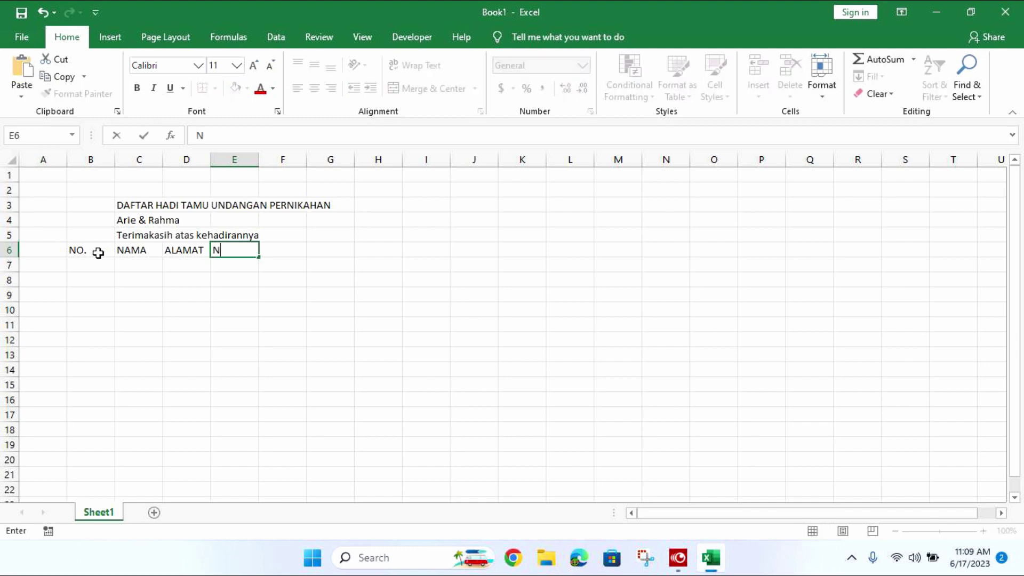
{"action": "type", "text": "OMINAL"}
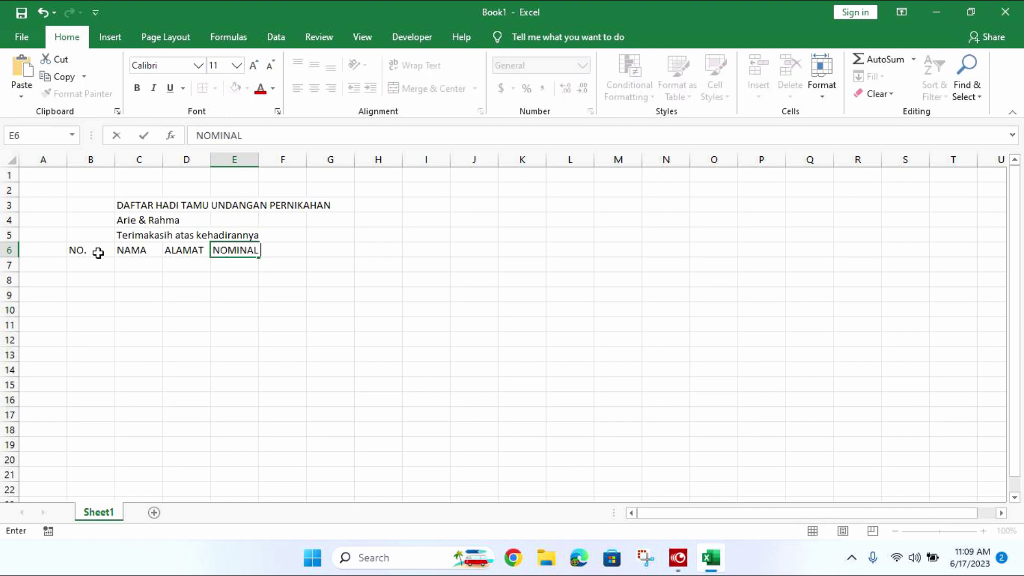
{"action": "type", "text": " UANG"}
{"action": "left_click", "coordinate": [295, 259]}
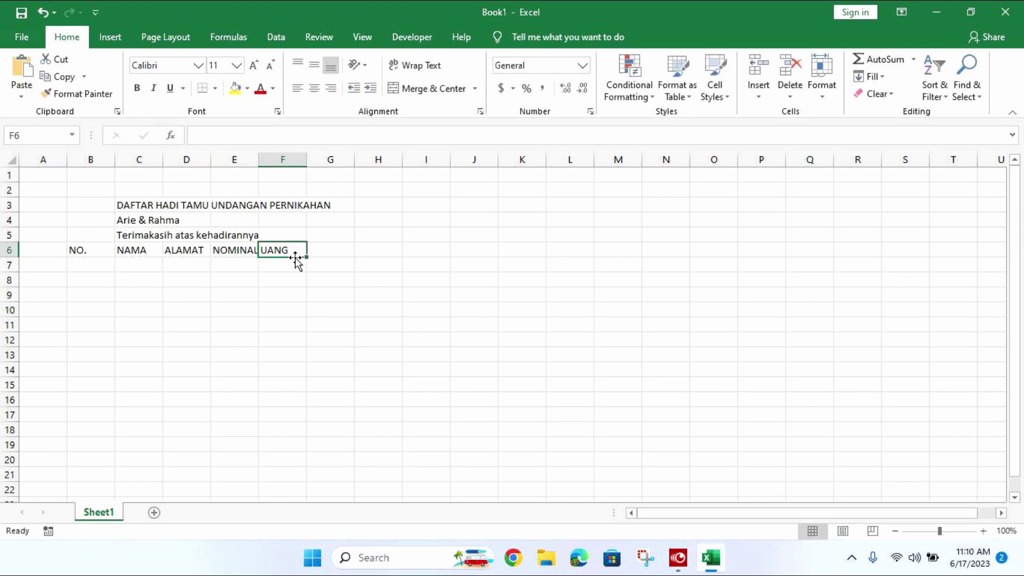
{"action": "type", "text": "TANDA"}
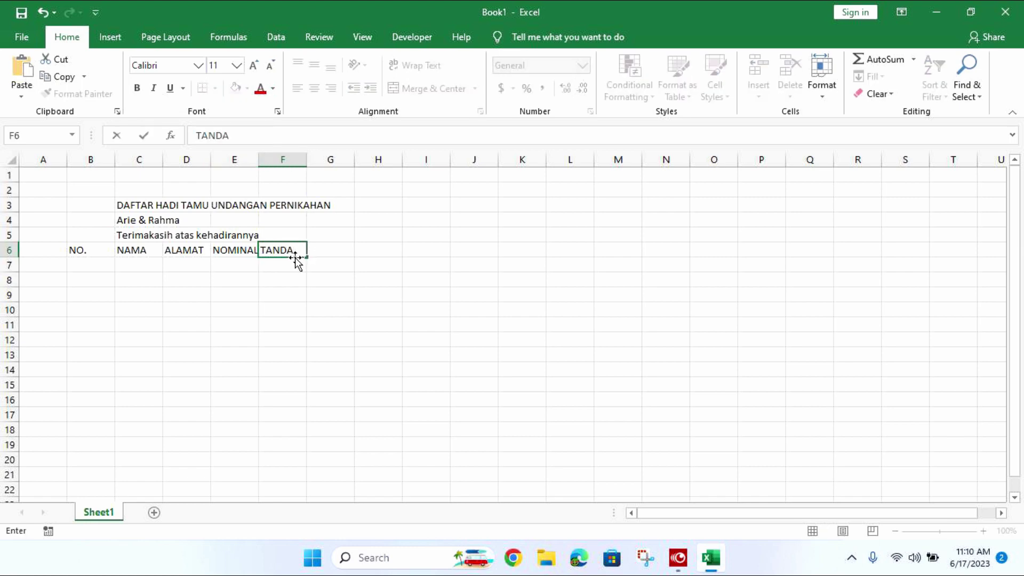
{"action": "type", "text": " TANGAN"}
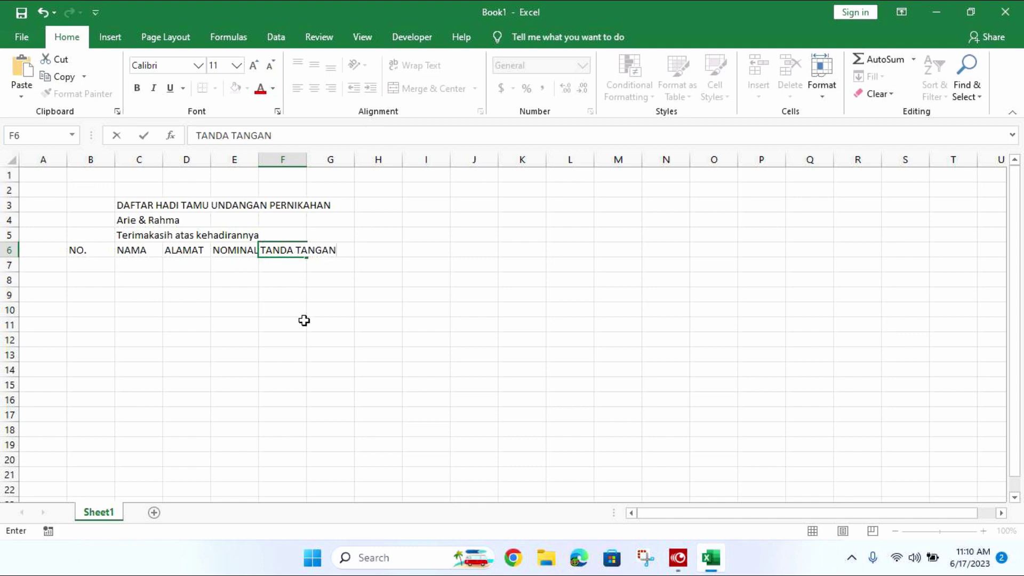
{"action": "left_click", "coordinate": [314, 293]}
{"action": "left_click", "coordinate": [101, 251]}
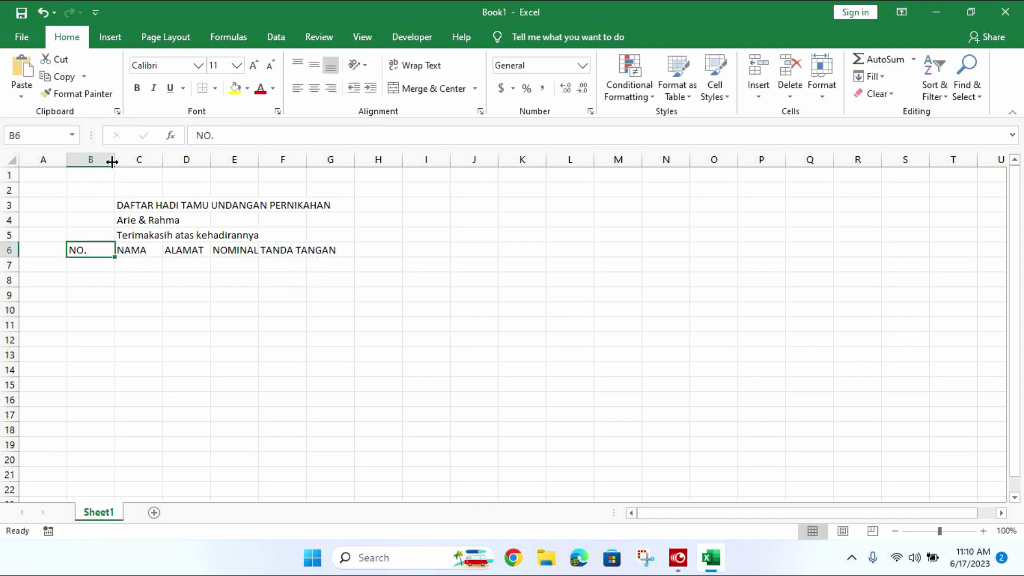
- Narrow column B to about 3.57 and widen columns E and F to fit their headers
{"action": "mouse_move", "coordinate": [112, 162]}
{"action": "left_mouse_down"}
{"action": "mouse_move", "coordinate": [87, 162]}
{"action": "mouse_move", "coordinate": [331, 160]}
{"action": "left_mouse_up"}
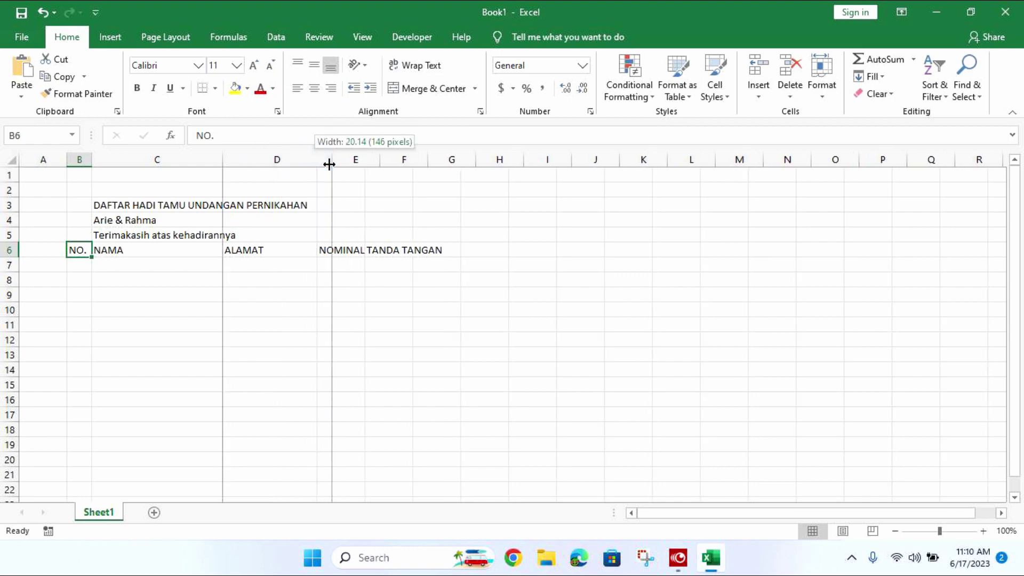
{"action": "left_click", "coordinate": [276, 263]}
{"action": "left_click", "coordinate": [274, 280]}
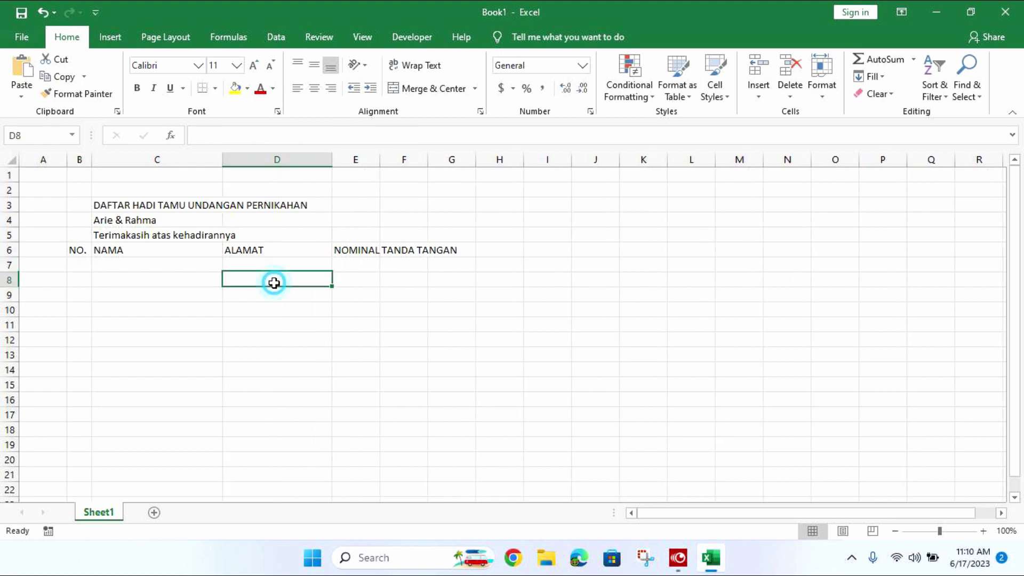
{"action": "left_click", "coordinate": [261, 265]}
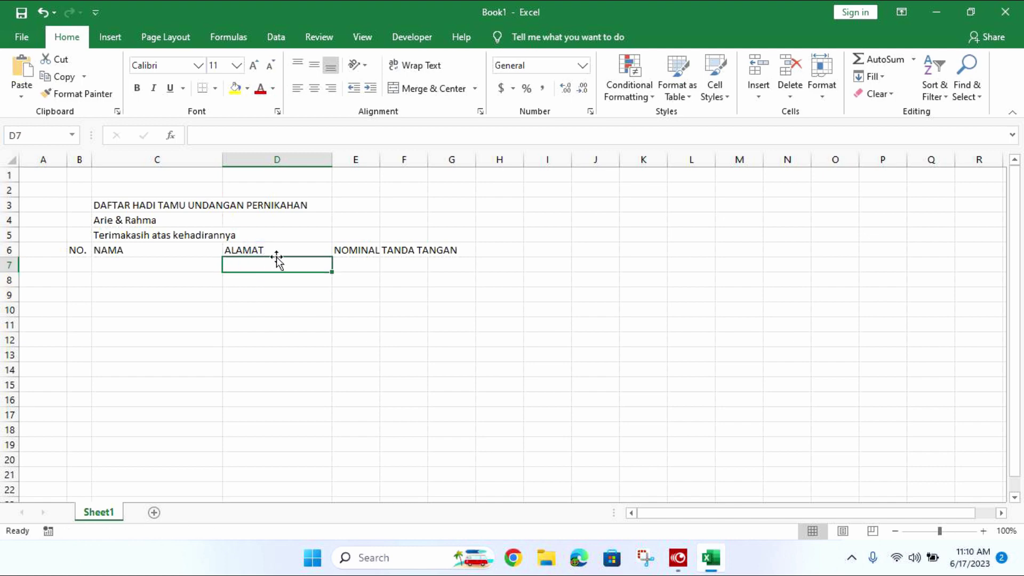
{"action": "left_click_drag", "start_coordinate": [380, 159], "coordinate": [430, 165]}
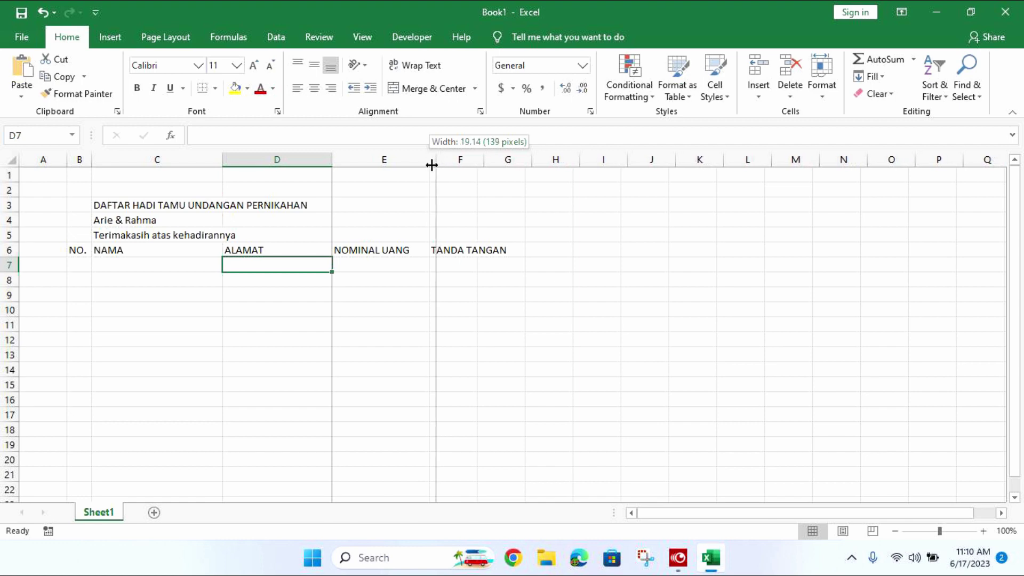
{"action": "left_click_drag", "start_coordinate": [477, 160], "coordinate": [523, 170]}
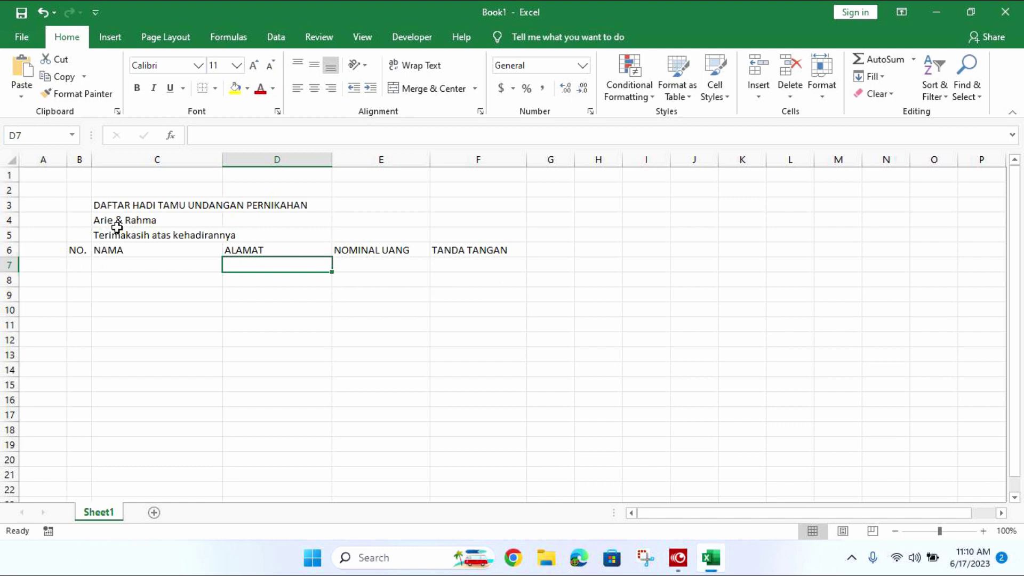
- Merge Across and centre the three heading lines over B3:F5
{"action": "left_click_drag", "start_coordinate": [81, 202], "coordinate": [492, 231]}
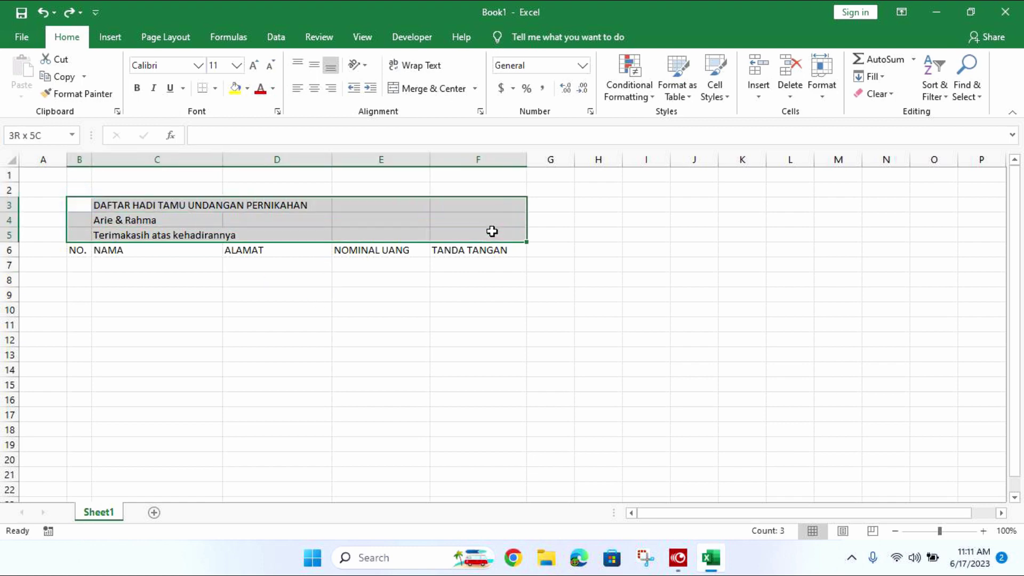
{"action": "left_click", "coordinate": [474, 89]}
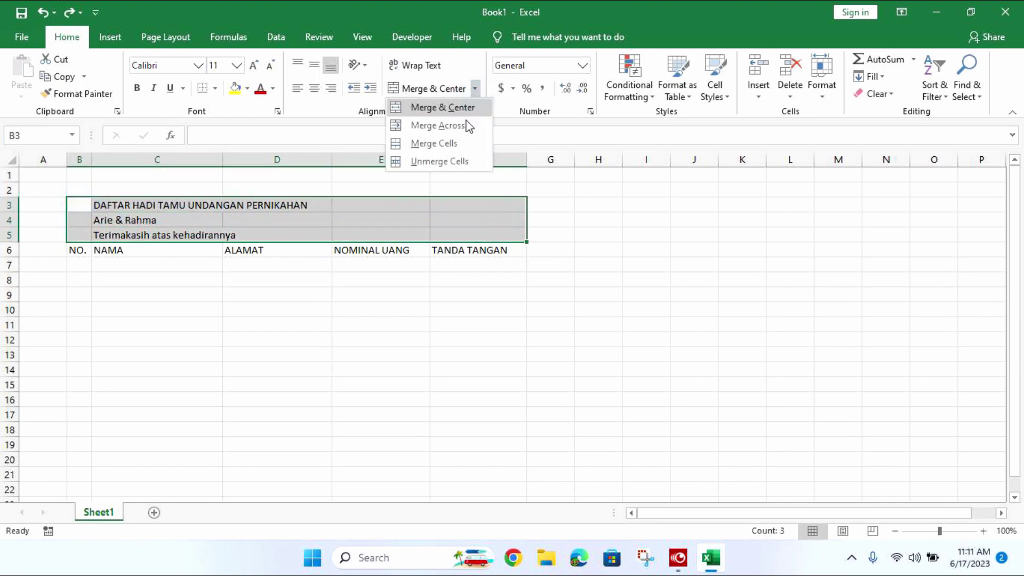
{"action": "left_click", "coordinate": [435, 126]}
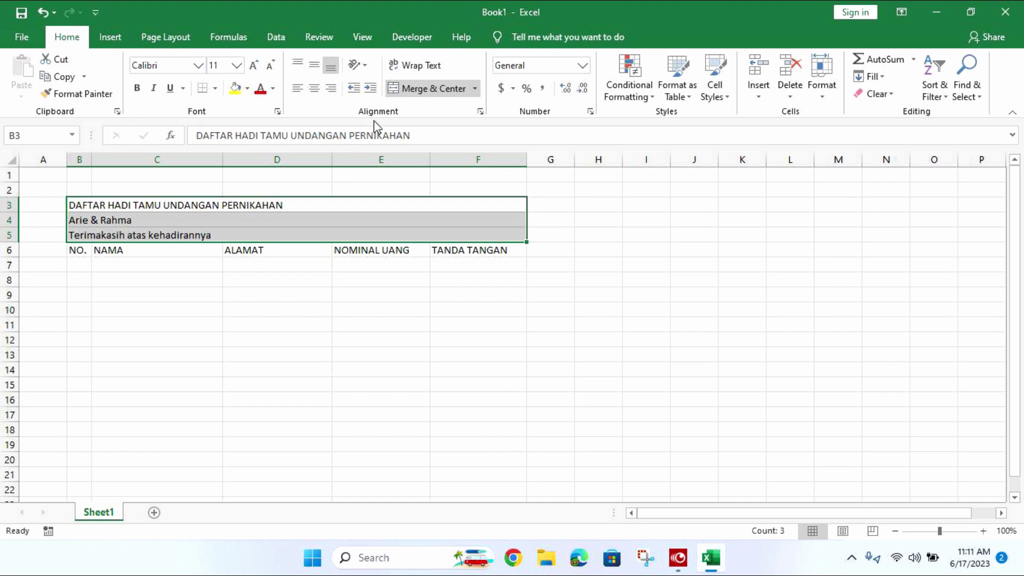
{"action": "left_click", "coordinate": [315, 89]}
- Enlarge the title's font size to 20
{"action": "left_click", "coordinate": [347, 214]}
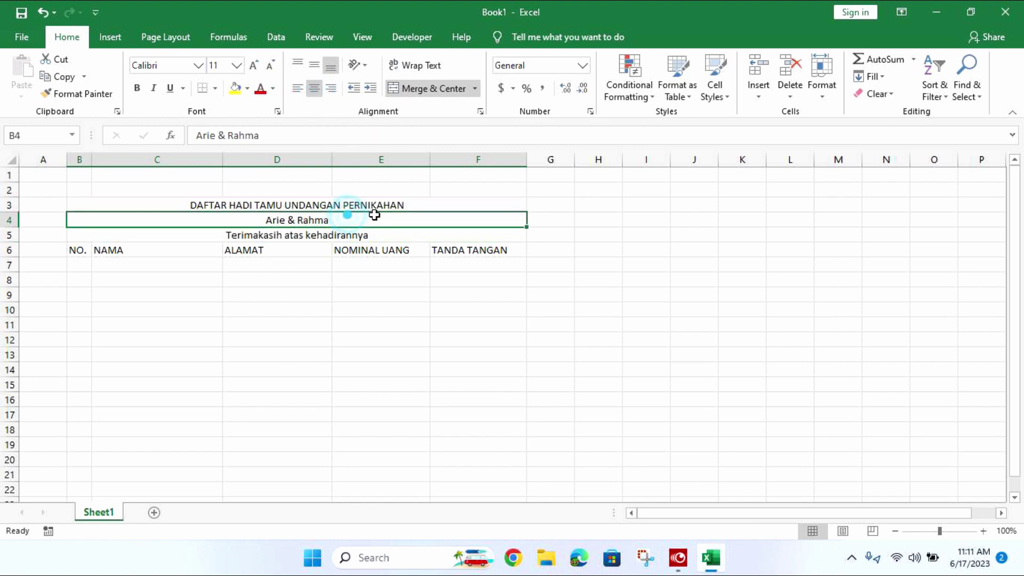
{"action": "left_click", "coordinate": [367, 205]}
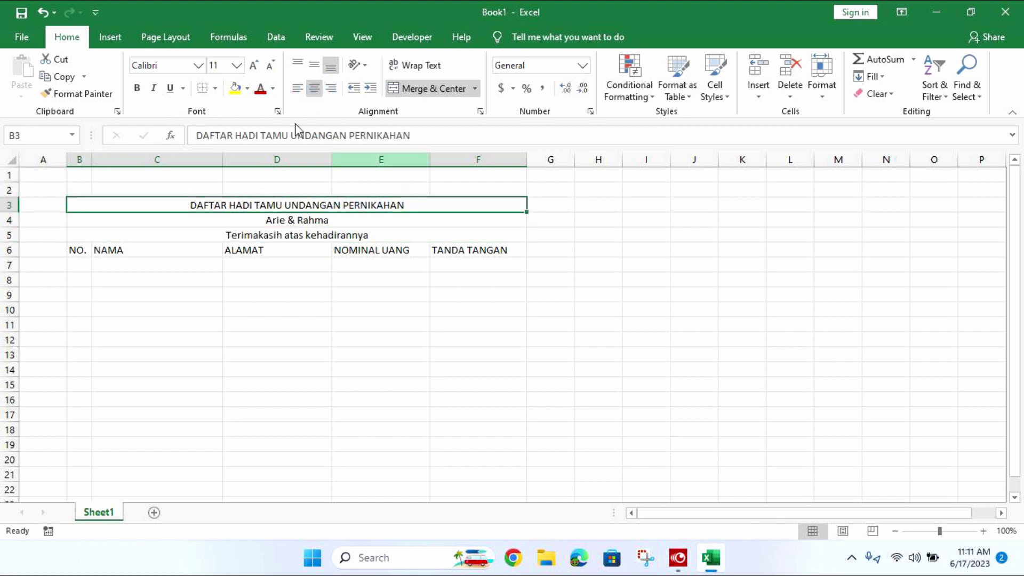
{"action": "left_click", "coordinate": [254, 66]}
{"action": "left_click", "coordinate": [254, 66]}
{"action": "left_click", "coordinate": [254, 66]}
{"action": "left_click", "coordinate": [254, 66]}
{"action": "left_click", "coordinate": [253, 66]}
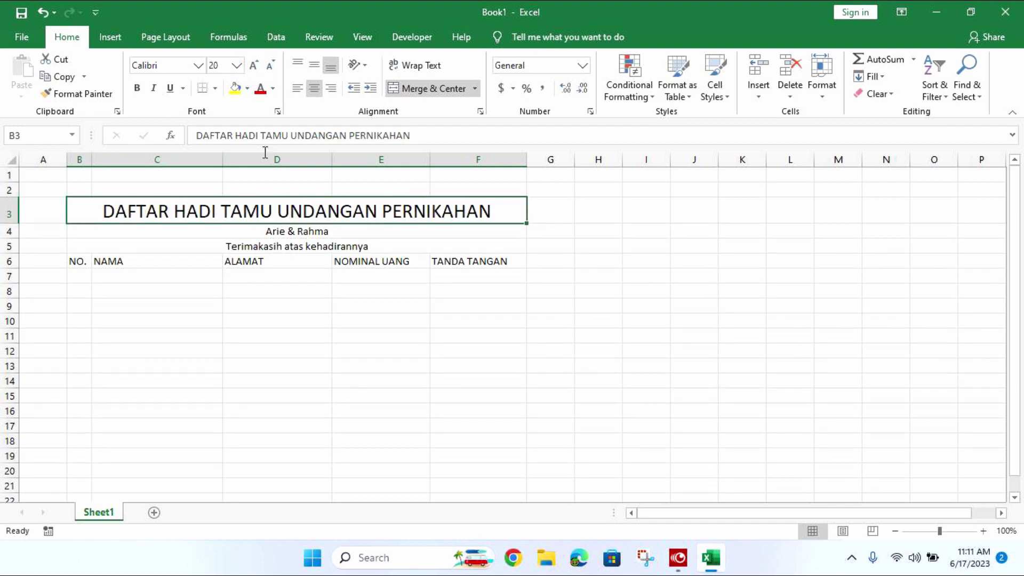
- Set the couple's names to size 20, bold, in Agatta Script
{"action": "left_click", "coordinate": [292, 231]}
{"action": "left_click", "coordinate": [255, 65]}
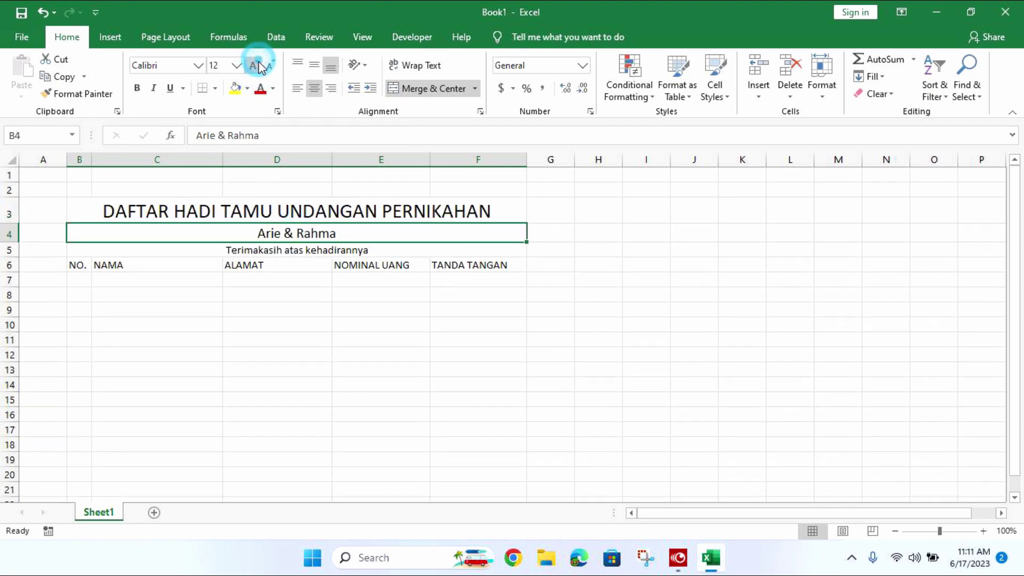
{"action": "left_click", "coordinate": [255, 65]}
{"action": "left_click", "coordinate": [255, 65]}
{"action": "left_click", "coordinate": [255, 65]}
{"action": "left_click", "coordinate": [255, 65]}
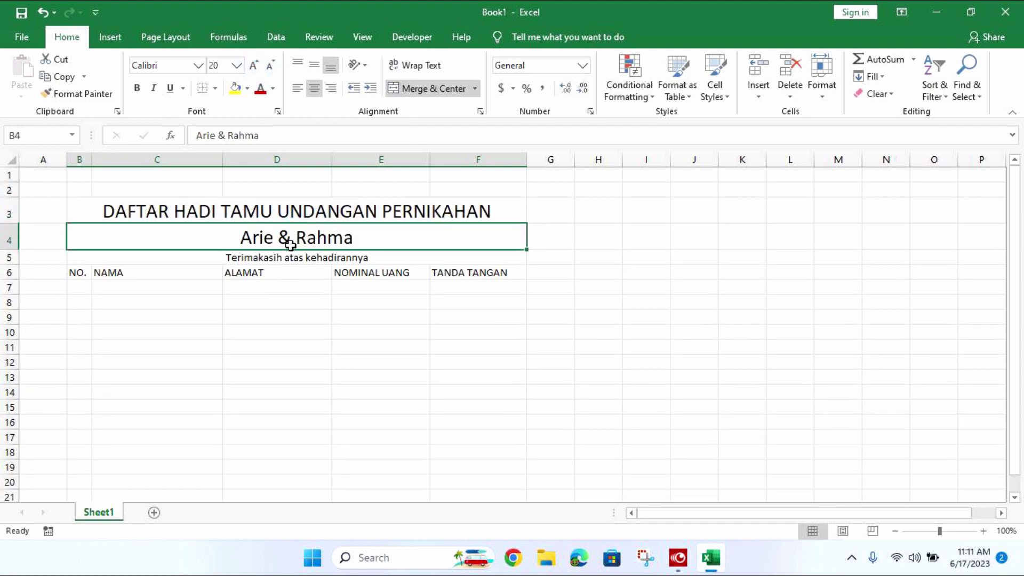
{"action": "left_click", "coordinate": [198, 66]}
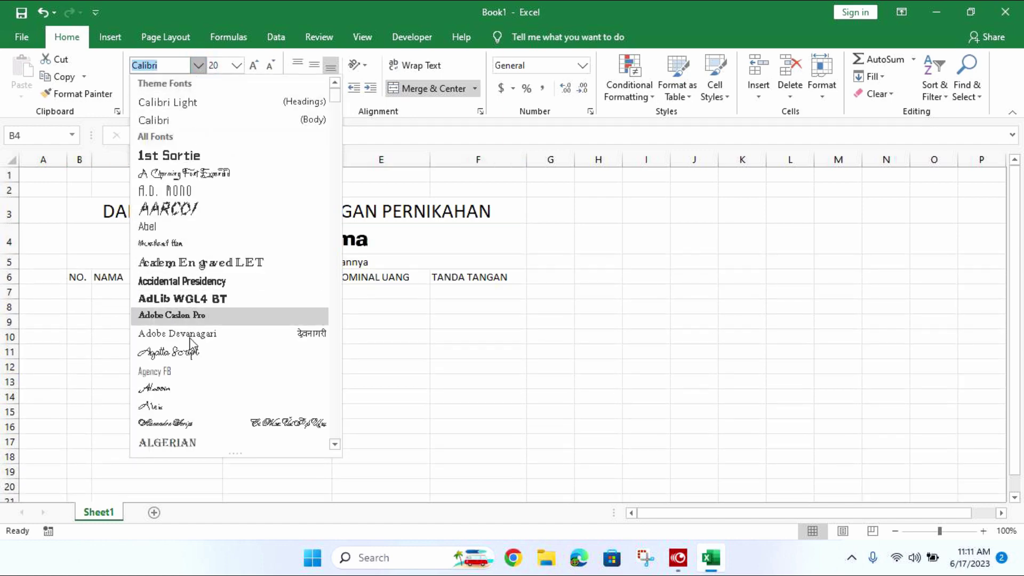
{"action": "left_click", "coordinate": [189, 352]}
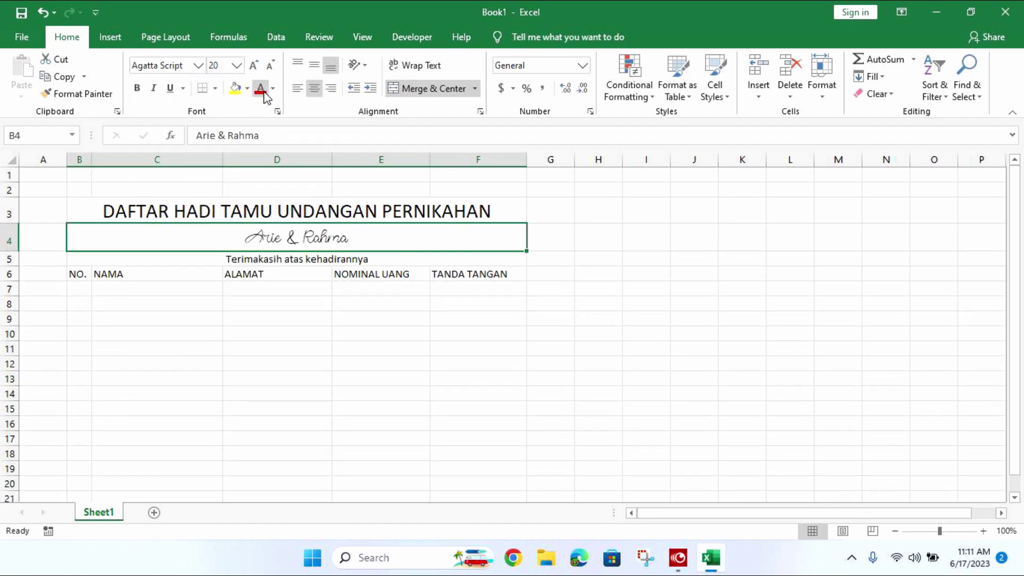
{"action": "left_click", "coordinate": [137, 88]}
{"action": "left_click", "coordinate": [327, 271]}
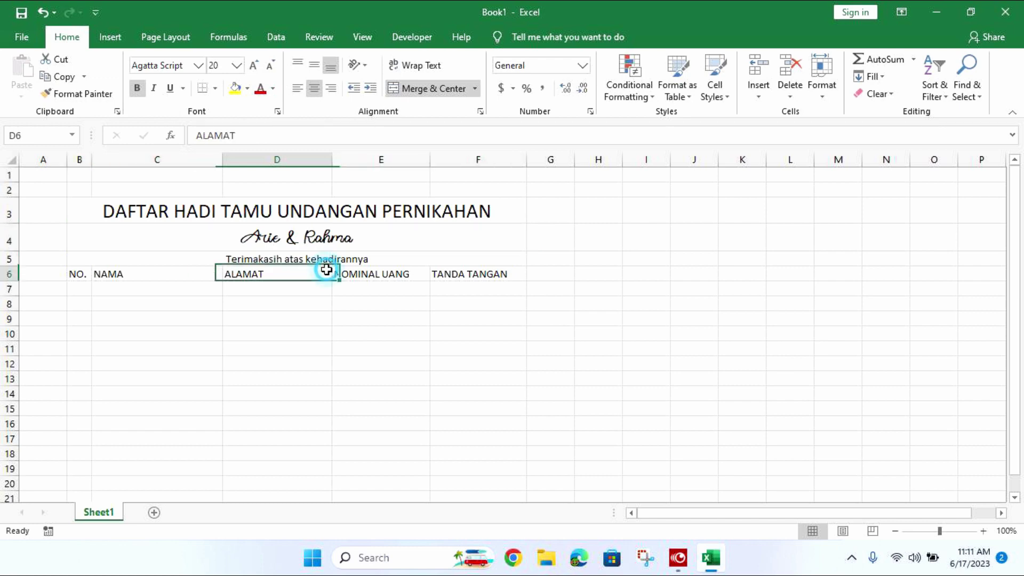
- Set the thank-you line's font size to 12
{"action": "left_click", "coordinate": [331, 259]}
{"action": "left_click", "coordinate": [254, 66]}
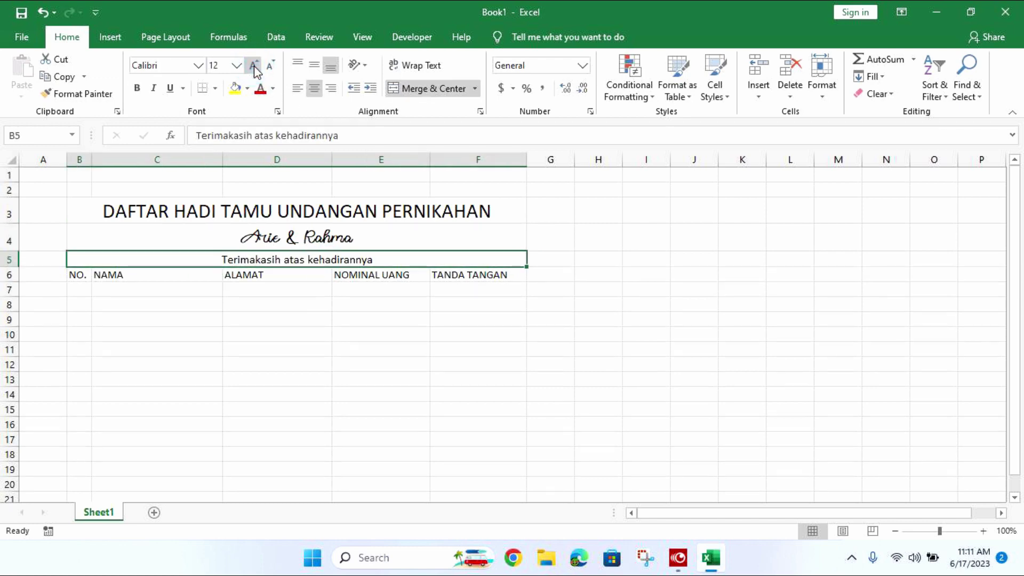
{"action": "left_click", "coordinate": [253, 66]}
{"action": "left_click", "coordinate": [270, 65]}
{"action": "left_click", "coordinate": [376, 275]}
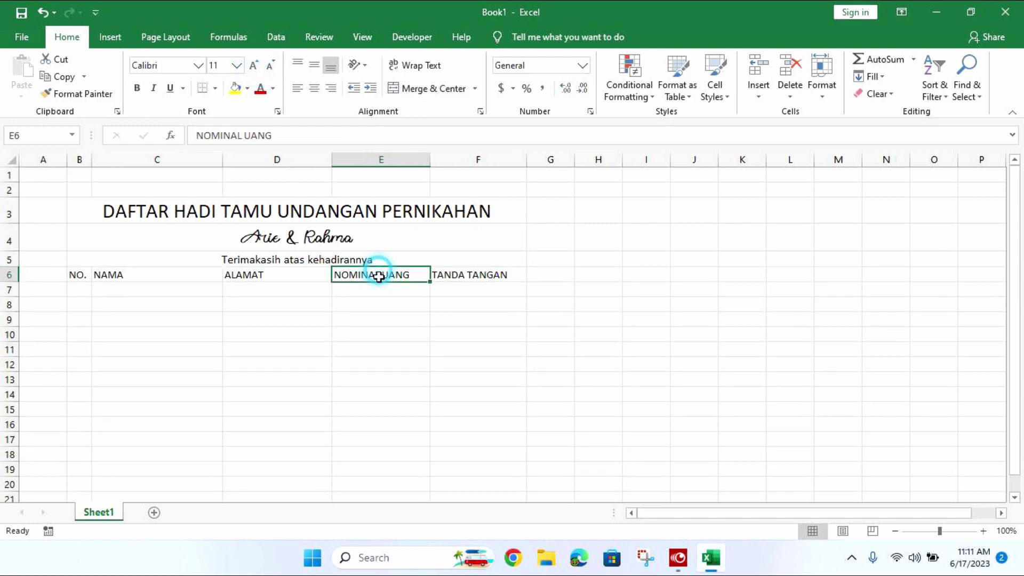
{"action": "left_click", "coordinate": [351, 323]}
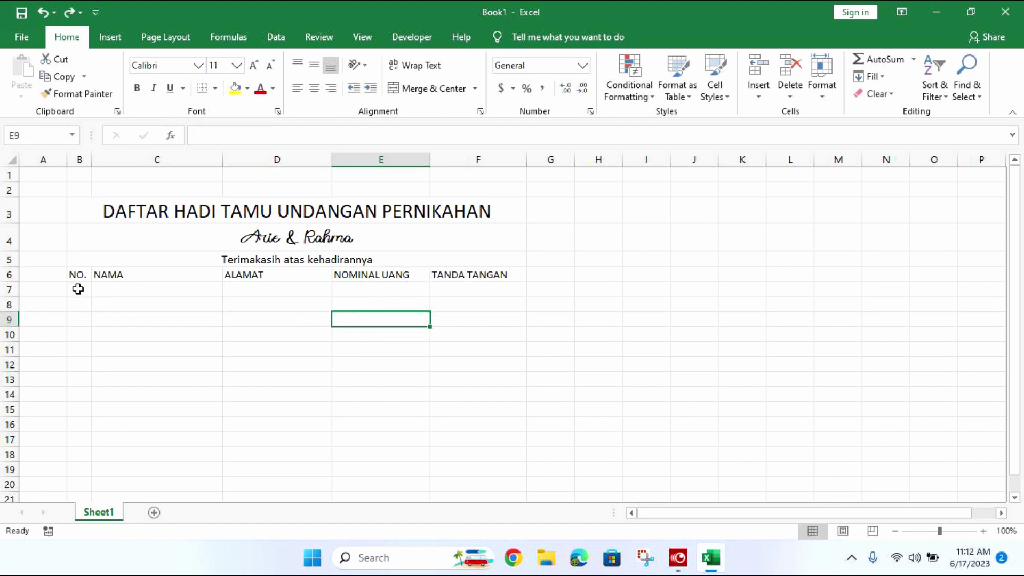
{"action": "left_click", "coordinate": [76, 273]}
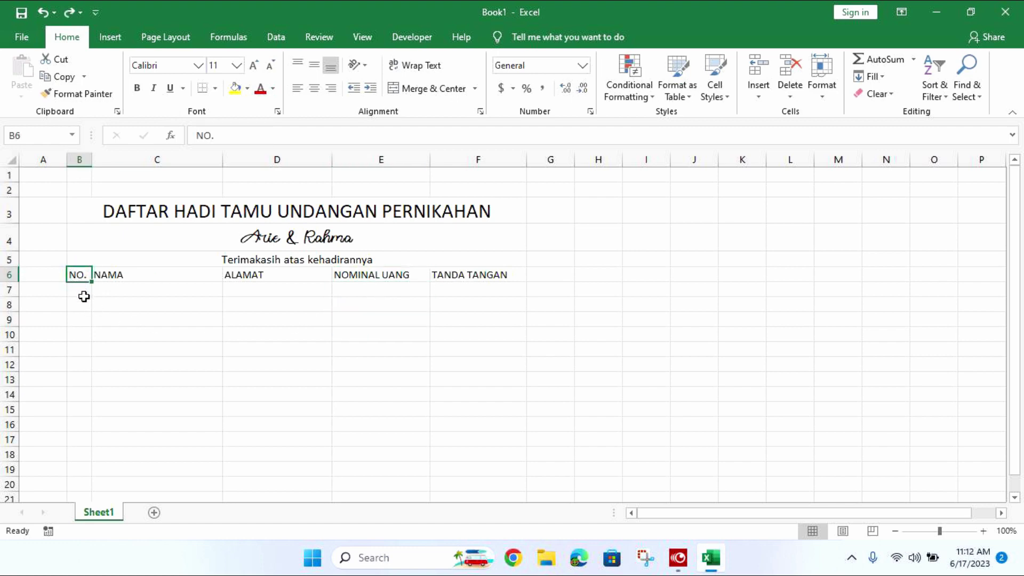
{"action": "scroll", "coordinate": [82, 320], "scroll_direction": "down", "scroll_amount": 2}
{"action": "scroll", "coordinate": [82, 338], "scroll_direction": "down", "scroll_amount": 2}
{"action": "scroll", "coordinate": [82, 339], "scroll_direction": "up", "scroll_amount": 3}
{"action": "scroll", "coordinate": [88, 287], "scroll_direction": "up", "scroll_amount": 1}
- Enter 1 in B7 and 2 in B8 under the NO. header
{"action": "left_click", "coordinate": [88, 291]}
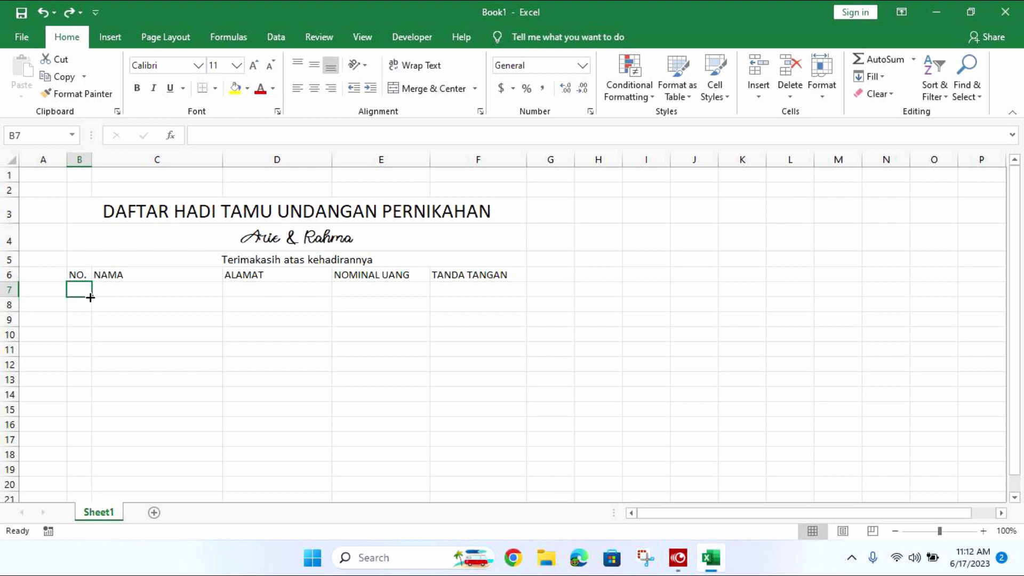
{"action": "type", "text": "1"}
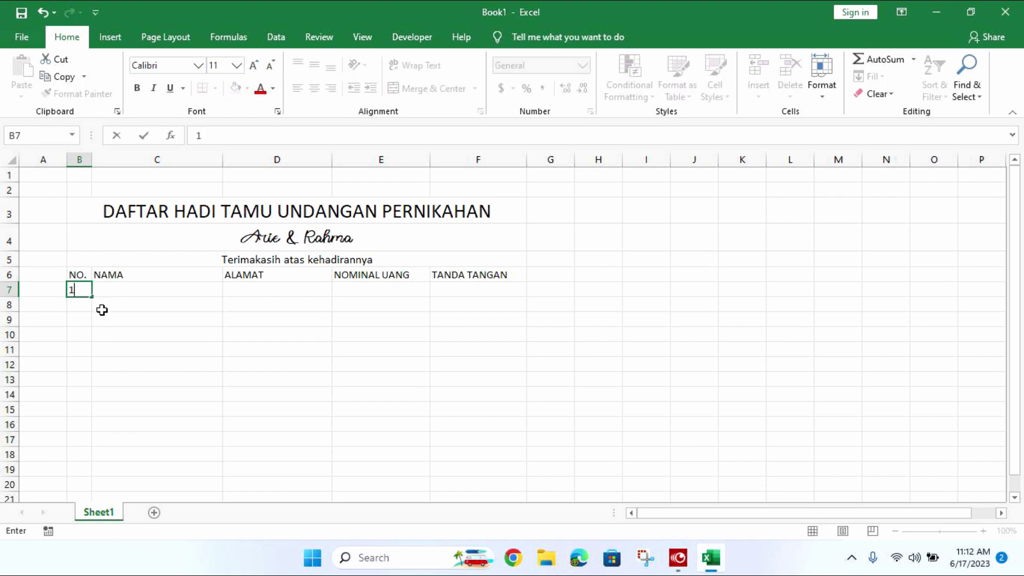
{"action": "left_click", "coordinate": [80, 305]}
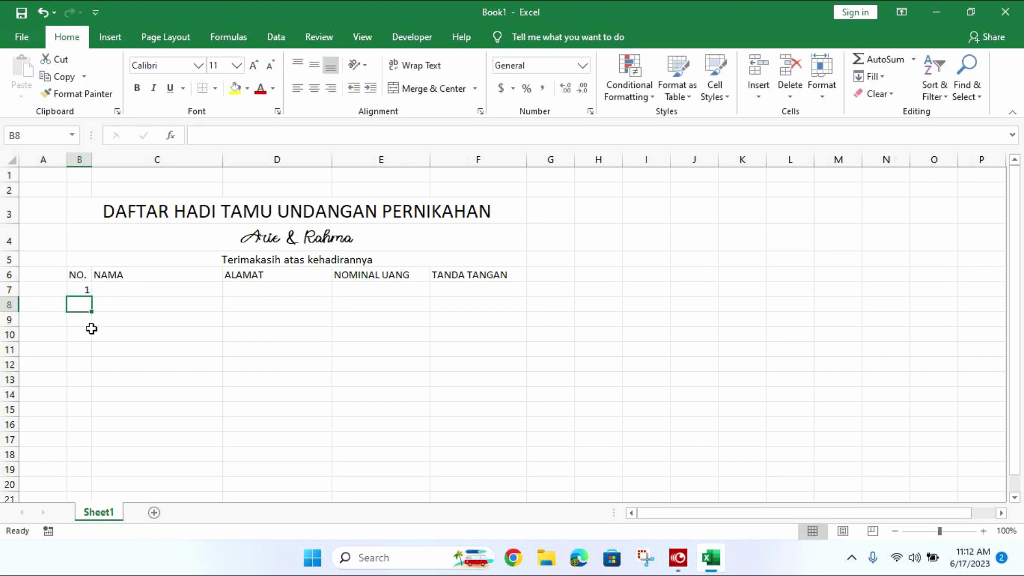
{"action": "type", "text": "2"}
{"action": "left_click", "coordinate": [82, 330]}
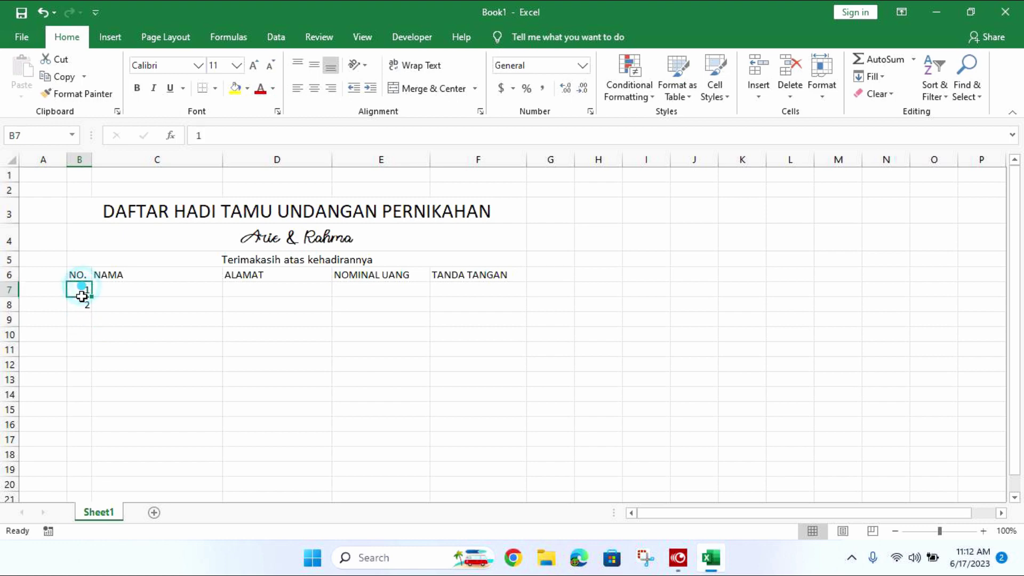
- Fill the numbering series down column B to 40 at B46
{"action": "left_click_drag", "start_coordinate": [83, 292], "coordinate": [86, 306]}
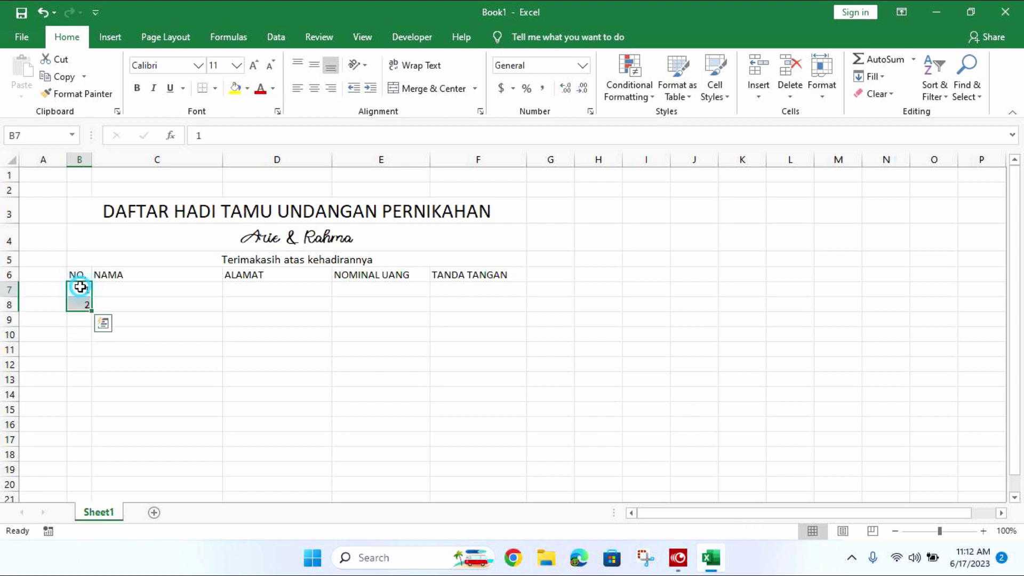
{"action": "left_click", "coordinate": [78, 288]}
{"action": "left_click_drag", "start_coordinate": [77, 288], "coordinate": [85, 304]}
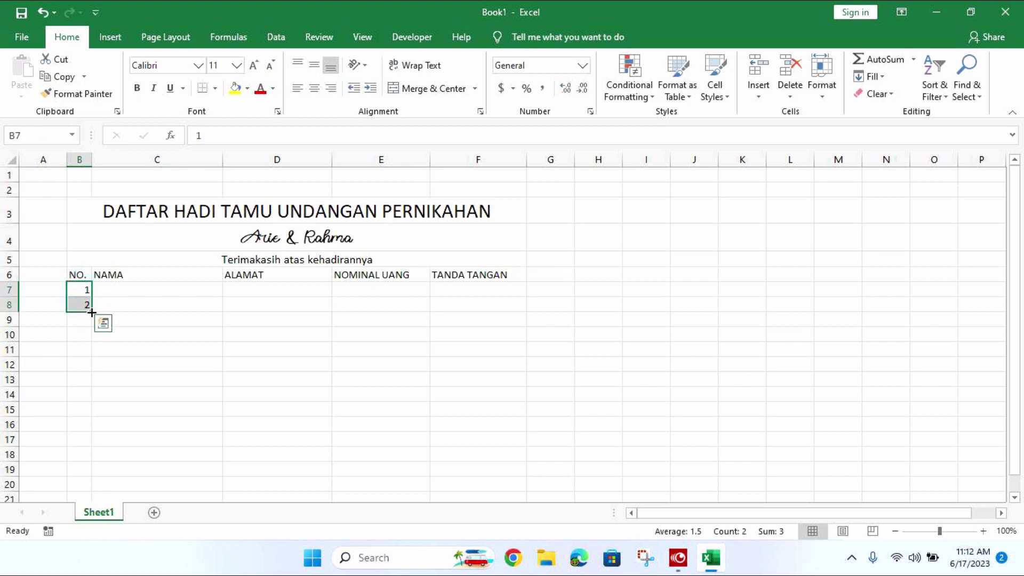
{"action": "mouse_move", "coordinate": [92, 313]}
{"action": "left_mouse_down"}
{"action": "mouse_move", "coordinate": [92, 483]}
{"action": "mouse_move", "coordinate": [85, 444]}
{"action": "left_mouse_up"}
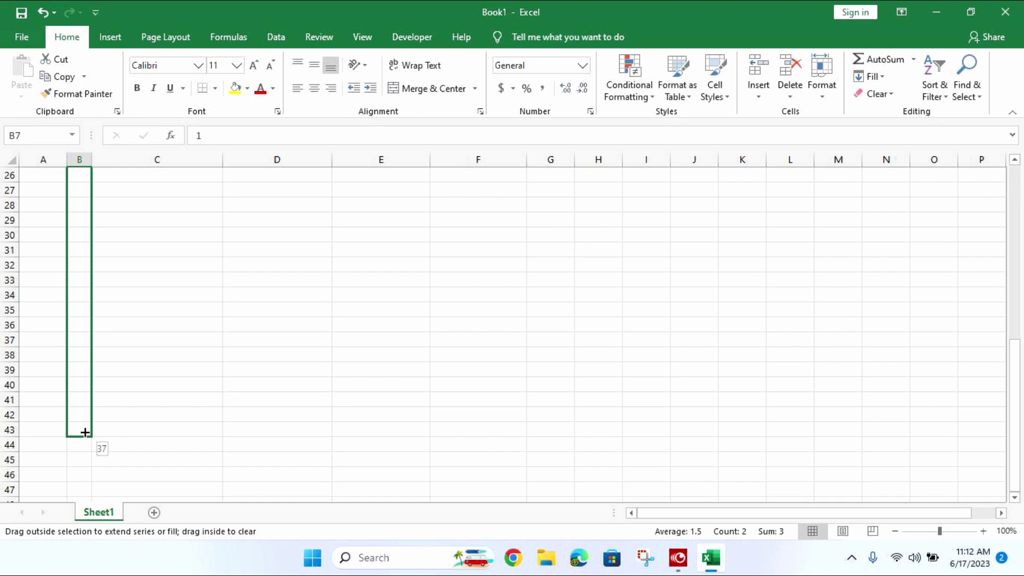
{"action": "mouse_move", "coordinate": [85, 431]}
{"action": "left_mouse_down"}
{"action": "mouse_move", "coordinate": [87, 499]}
{"action": "mouse_move", "coordinate": [89, 430]}
{"action": "left_mouse_up"}
{"action": "scroll", "coordinate": [83, 411], "scroll_direction": "up", "scroll_amount": 3}
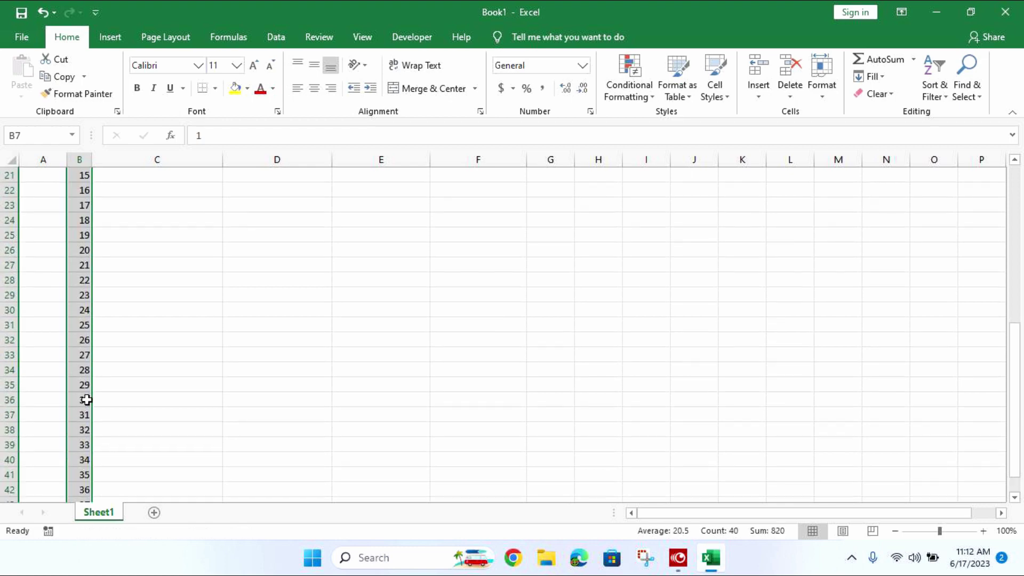
{"action": "scroll", "coordinate": [85, 396], "scroll_direction": "up", "scroll_amount": 7}
{"action": "left_click", "coordinate": [112, 304]}
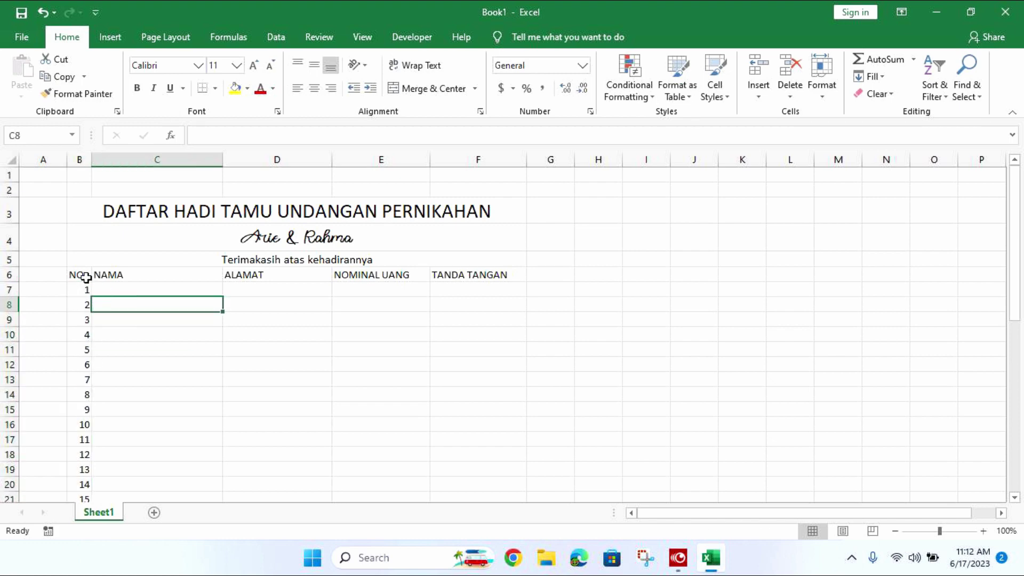
- Apply All Borders to the guest table B6:F46
{"action": "left_click_drag", "start_coordinate": [73, 275], "coordinate": [484, 319]}
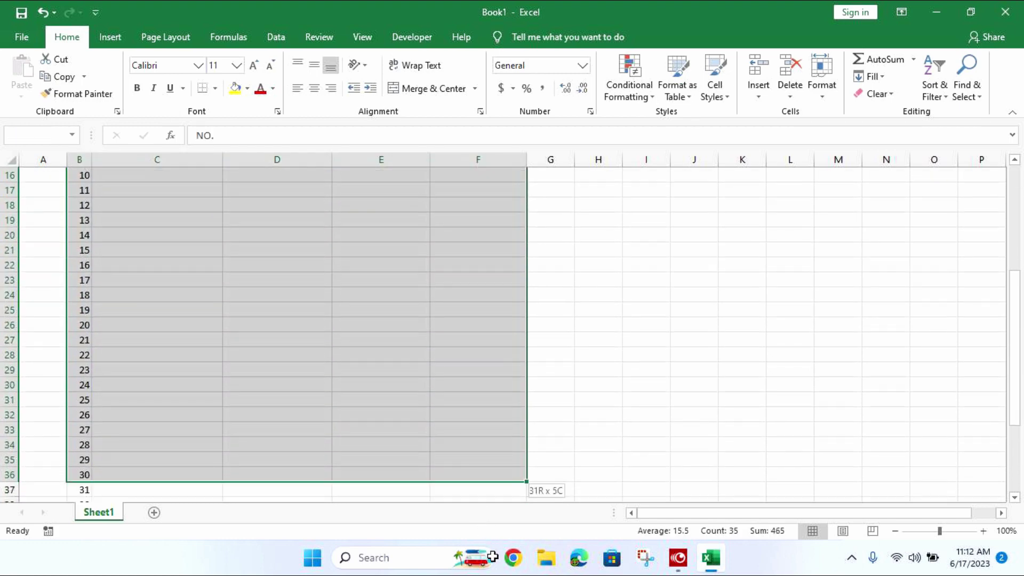
{"action": "mouse_move", "coordinate": [483, 319]}
{"action": "left_mouse_down"}
{"action": "mouse_move", "coordinate": [492, 556]}
{"action": "mouse_move", "coordinate": [477, 474]}
{"action": "left_mouse_up"}
{"action": "scroll", "coordinate": [288, 284], "scroll_direction": "up", "scroll_amount": 6}
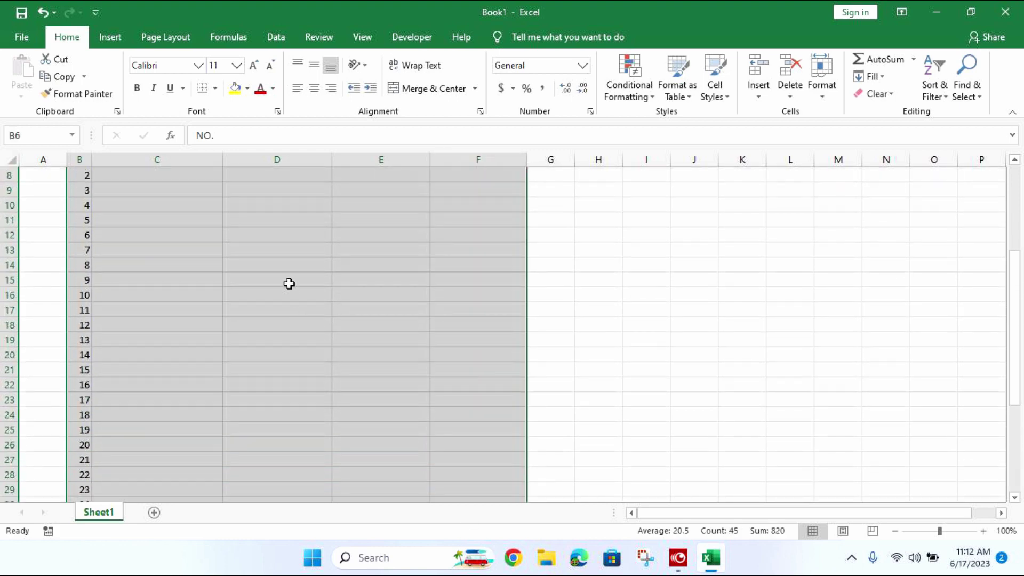
{"action": "scroll", "coordinate": [288, 283], "scroll_direction": "up", "scroll_amount": 3}
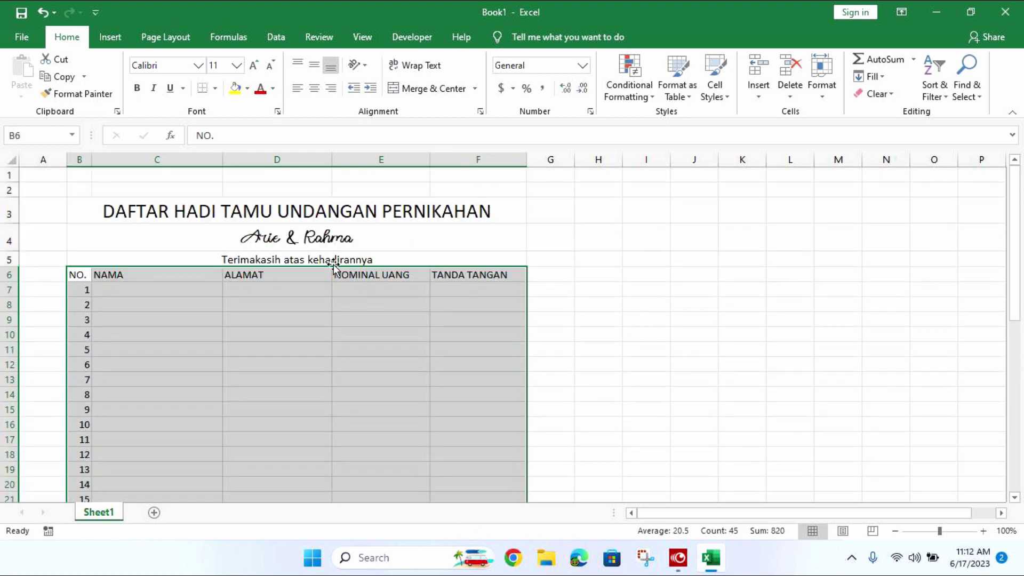
{"action": "left_click", "coordinate": [216, 87]}
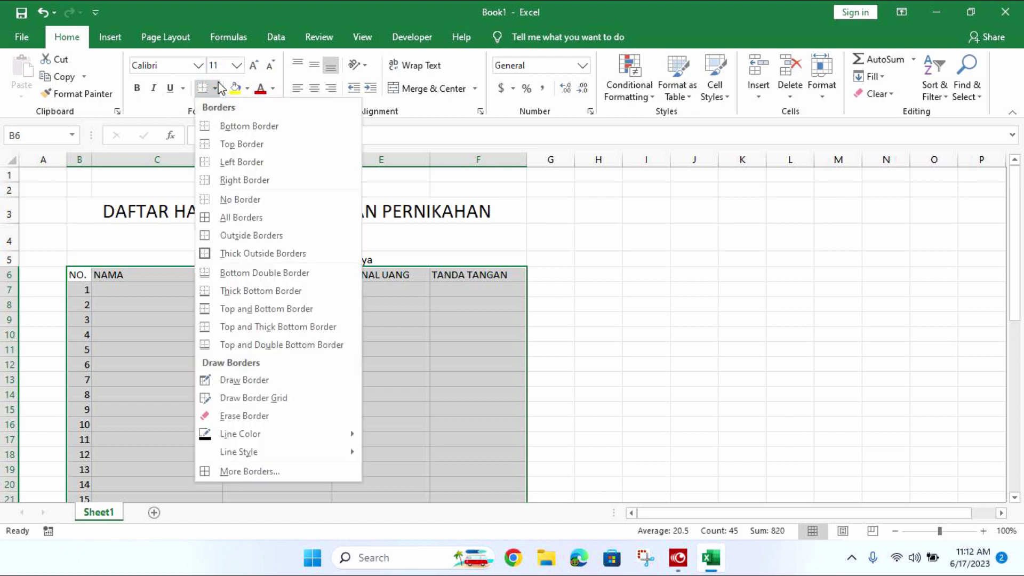
{"action": "left_click", "coordinate": [266, 219]}
{"action": "left_click", "coordinate": [370, 368]}
- Check the bordered table and select the header row B6:F6
{"action": "scroll", "coordinate": [347, 352], "scroll_direction": "down", "scroll_amount": 2}
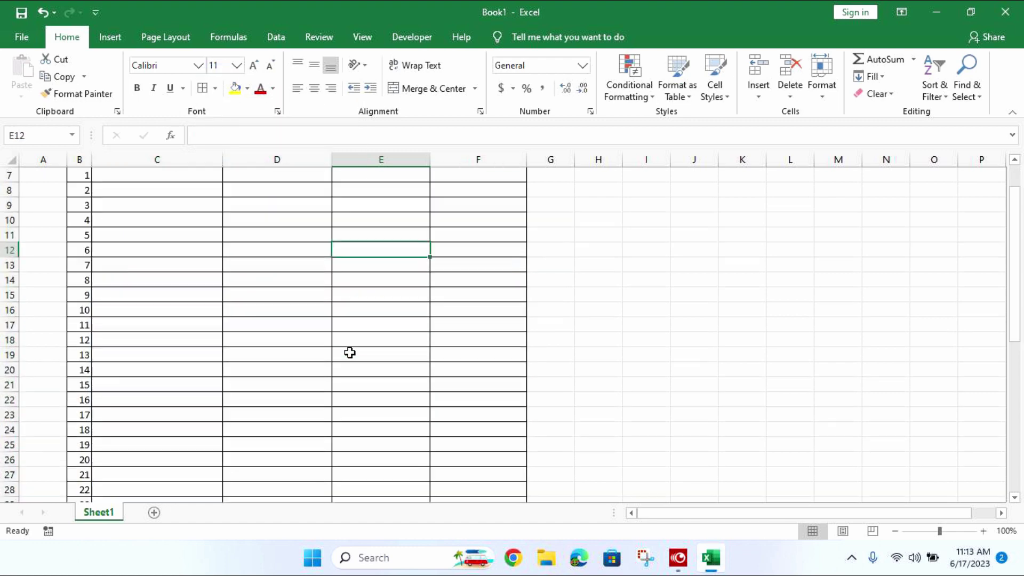
{"action": "scroll", "coordinate": [355, 356], "scroll_direction": "down", "scroll_amount": 4}
{"action": "scroll", "coordinate": [354, 359], "scroll_direction": "down", "scroll_amount": 1}
{"action": "scroll", "coordinate": [459, 306], "scroll_direction": "up", "scroll_amount": 5}
{"action": "scroll", "coordinate": [472, 324], "scroll_direction": "up", "scroll_amount": 2}
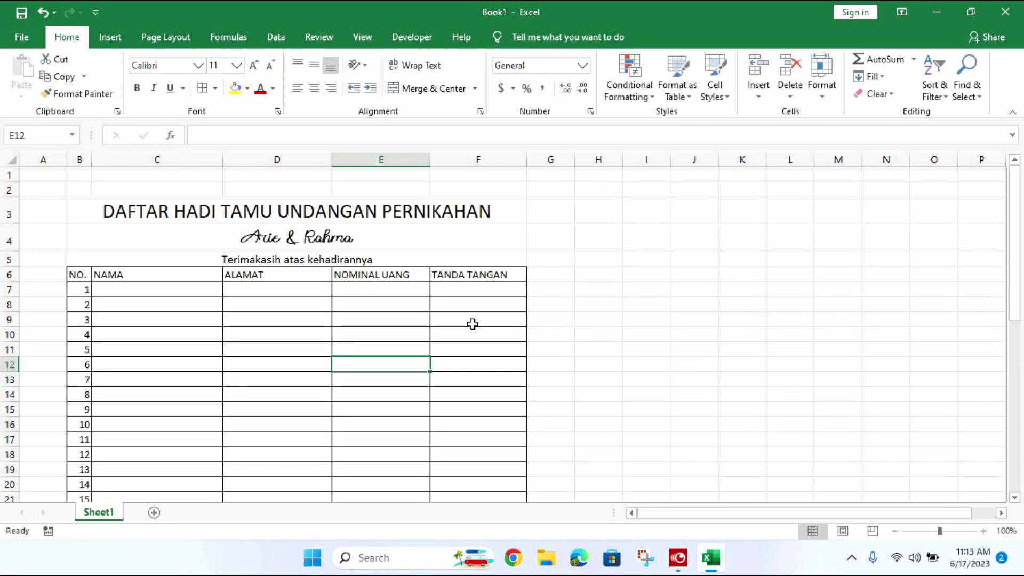
{"action": "left_click_drag", "start_coordinate": [507, 278], "coordinate": [85, 276]}
- Make the header row labels centred and bold
{"action": "left_click", "coordinate": [314, 88]}
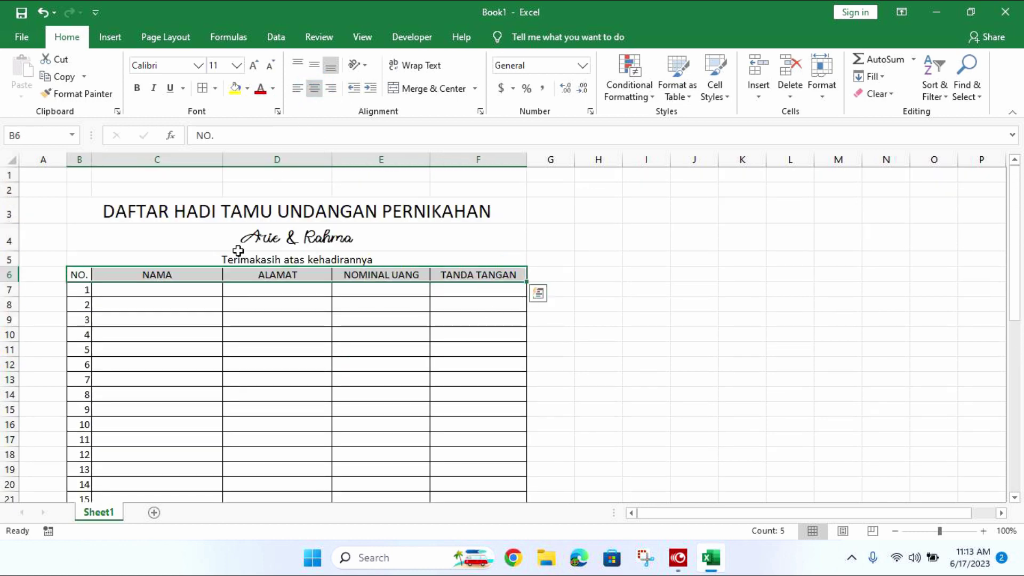
{"action": "left_click", "coordinate": [138, 90]}
{"action": "left_click", "coordinate": [314, 380]}
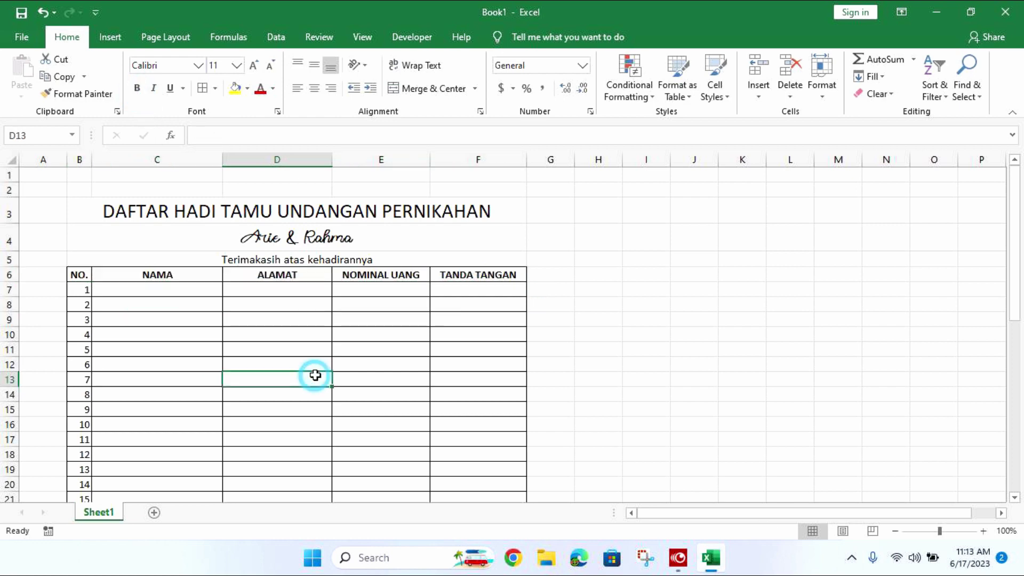
- Relabel E6 as NOMINAL UANG RP. and widen columns E and F slightly
{"action": "left_click", "coordinate": [390, 275]}
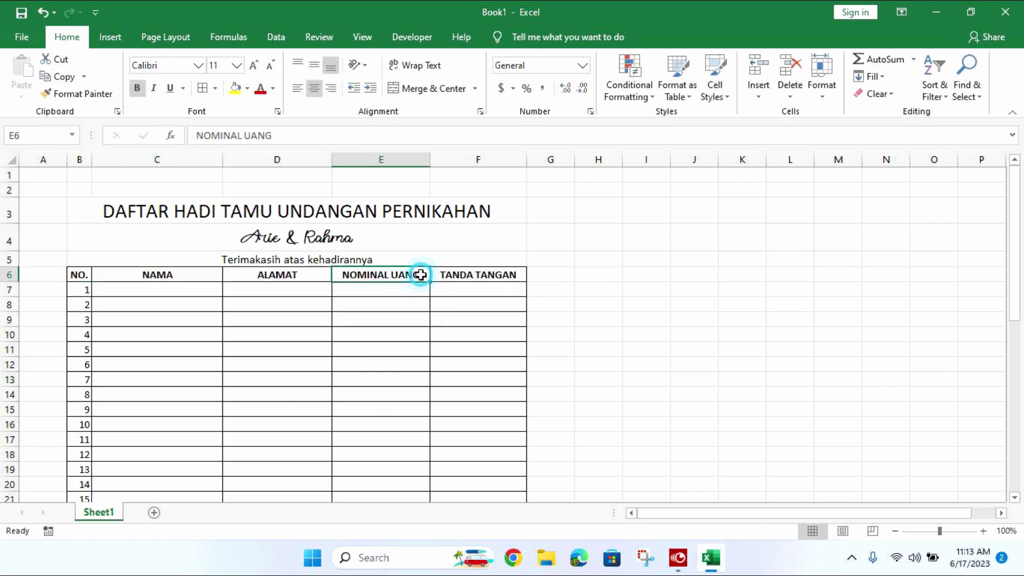
{"action": "double_click", "coordinate": [419, 274]}
{"action": "type", "text": "RP."}
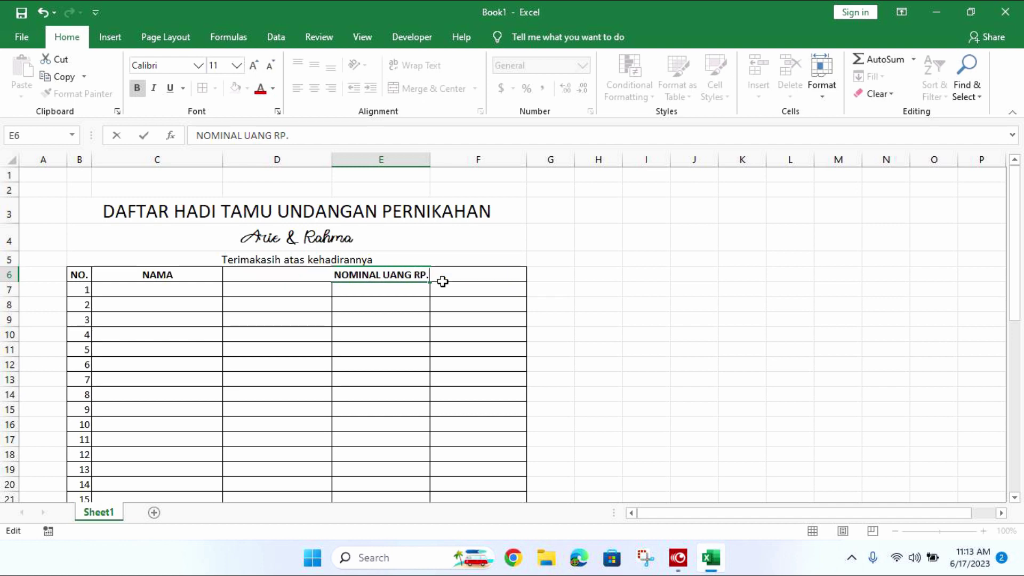
{"action": "left_click", "coordinate": [376, 321]}
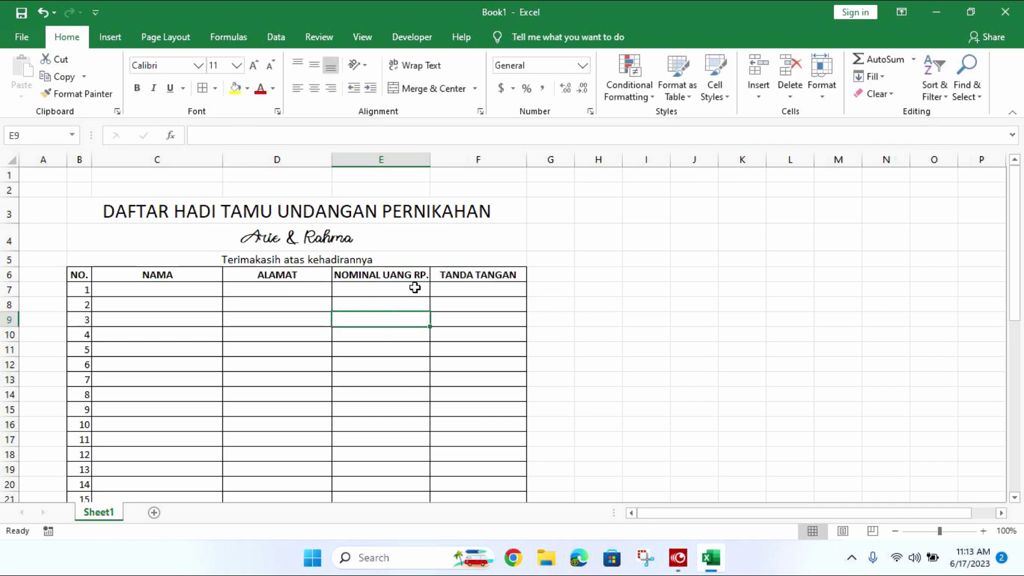
{"action": "left_click_drag", "start_coordinate": [432, 162], "coordinate": [438, 161]}
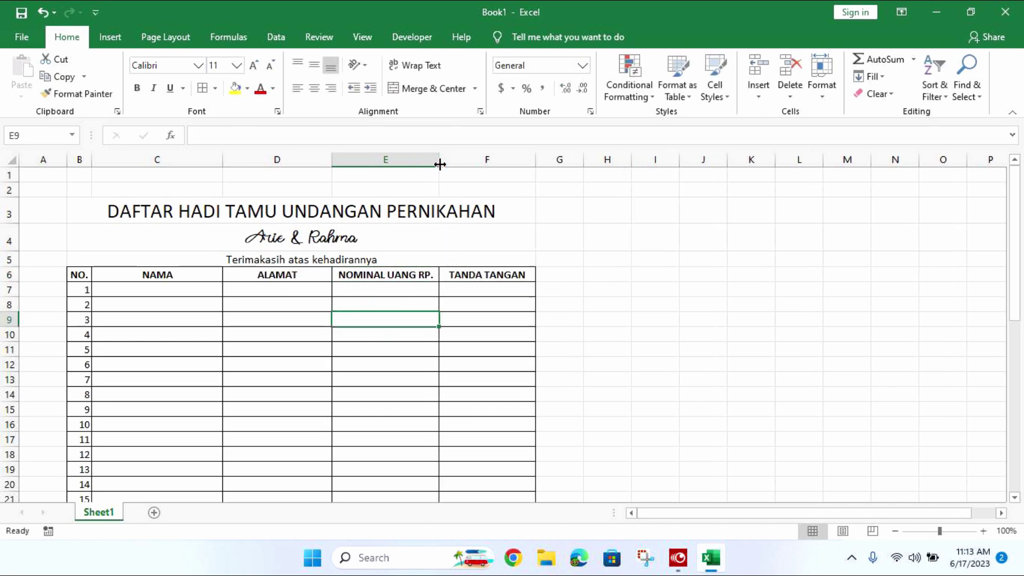
{"action": "left_click_drag", "start_coordinate": [534, 159], "coordinate": [538, 158]}
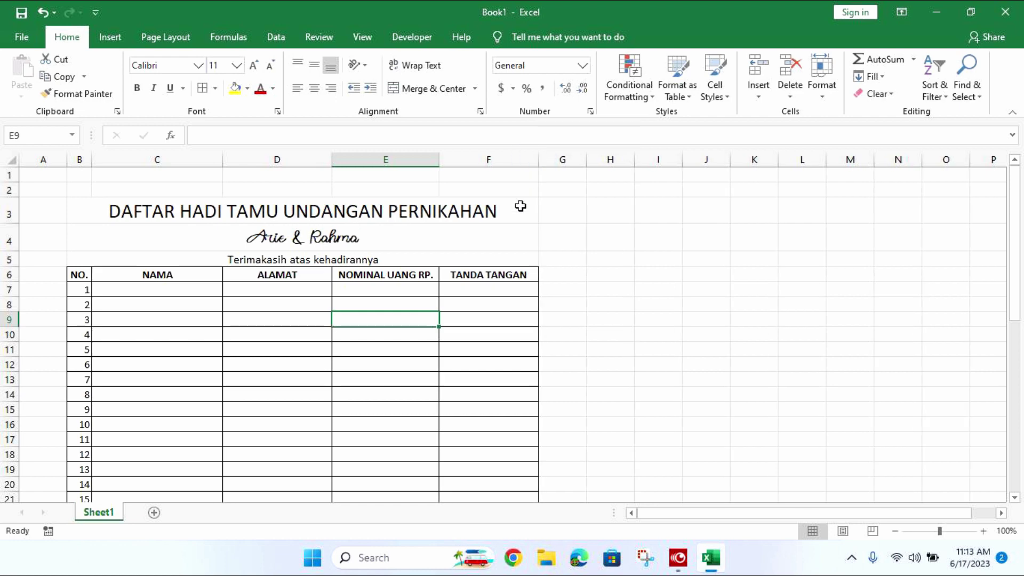
- Click a few cells in row 7, then switch to the web browser
{"action": "left_click", "coordinate": [157, 292]}
{"action": "left_click", "coordinate": [263, 288]}
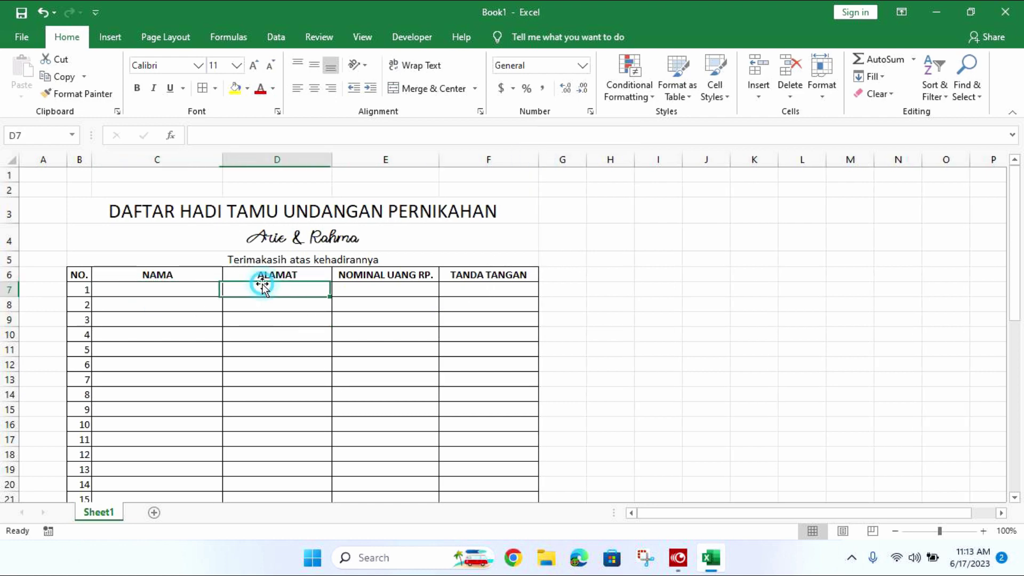
{"action": "left_click", "coordinate": [403, 290]}
{"action": "left_click", "coordinate": [480, 297]}
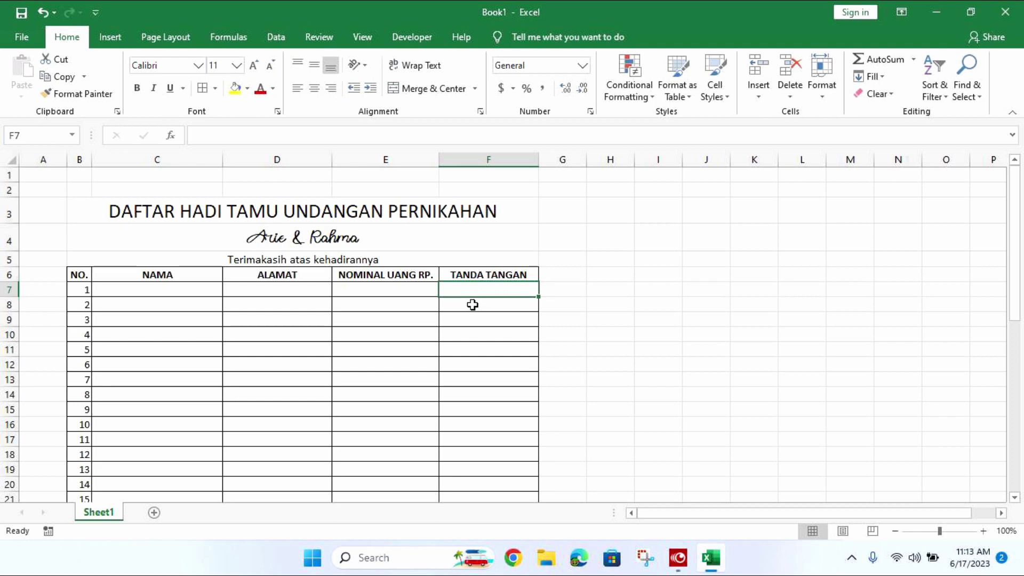
{"action": "left_click", "coordinate": [513, 557]}
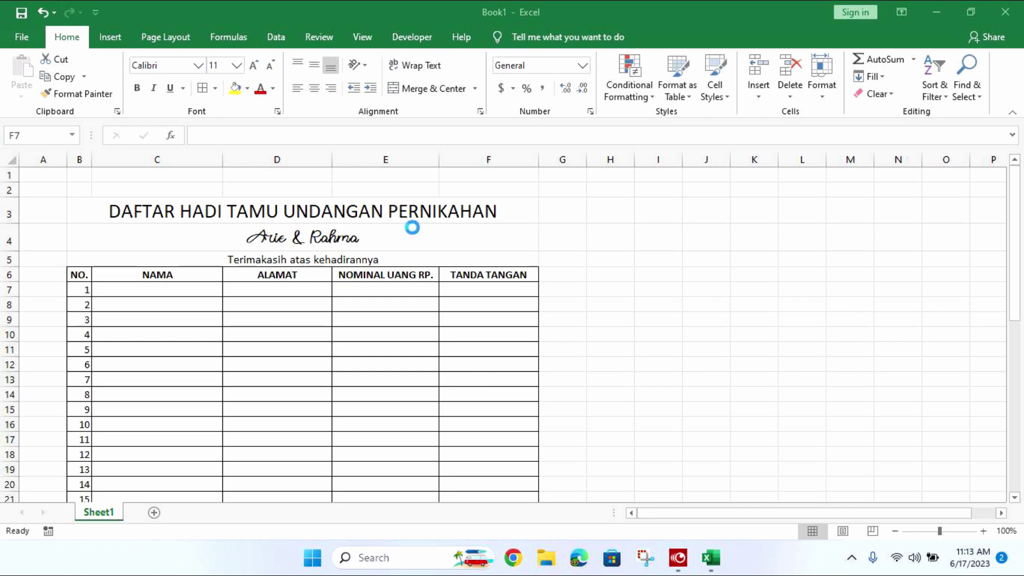
- Search Google Images for 'daftar hadir tamu undangan'
{"action": "left_click", "coordinate": [248, 63]}
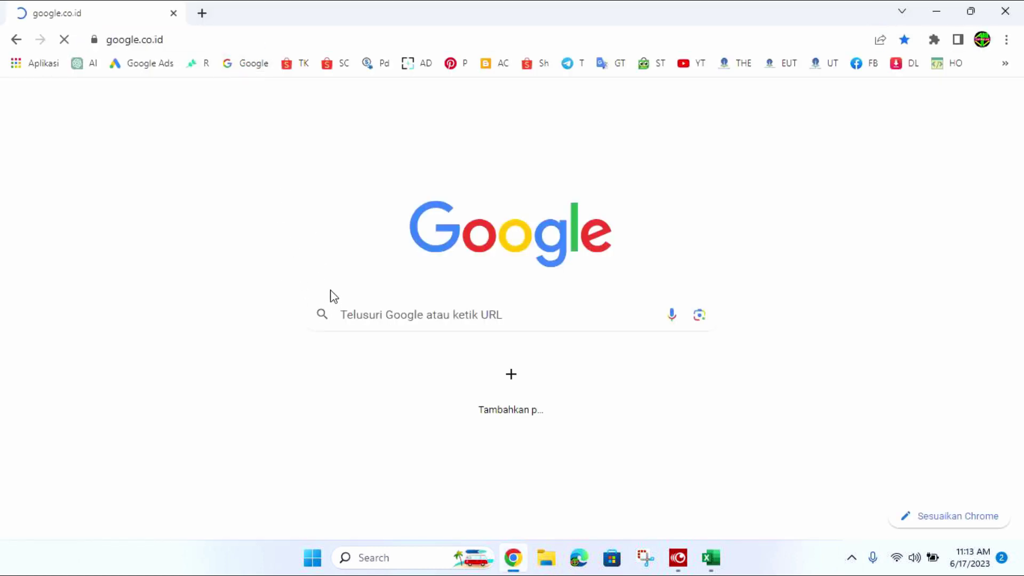
{"action": "left_click", "coordinate": [335, 233]}
{"action": "type", "text": "D"}
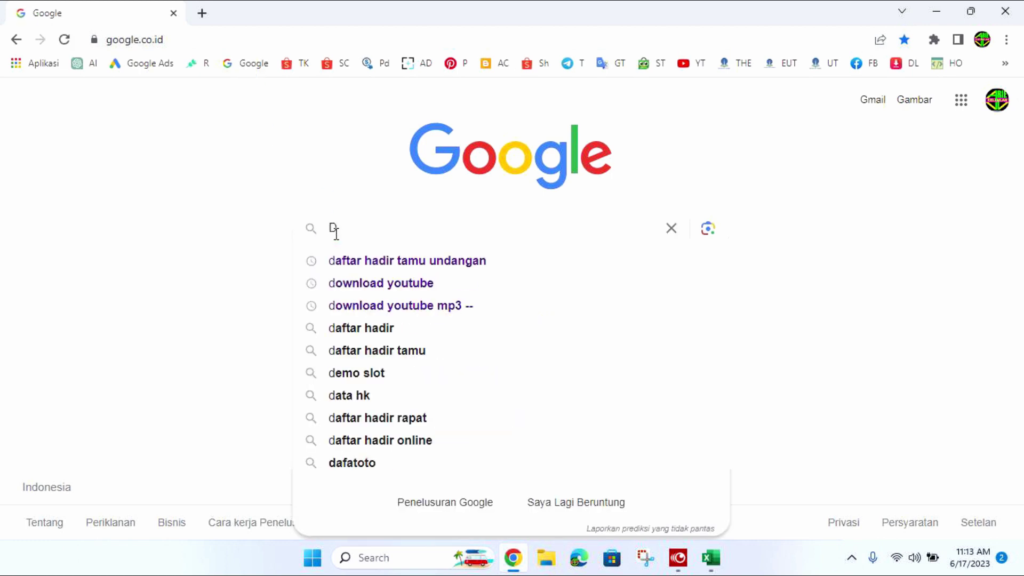
{"action": "left_click", "coordinate": [354, 261]}
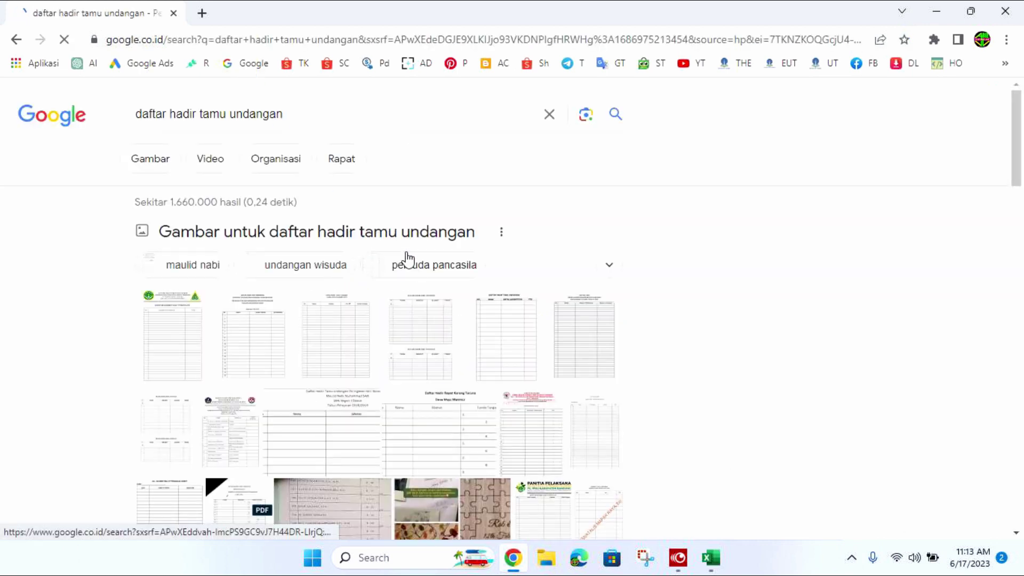
{"action": "left_click", "coordinate": [169, 169]}
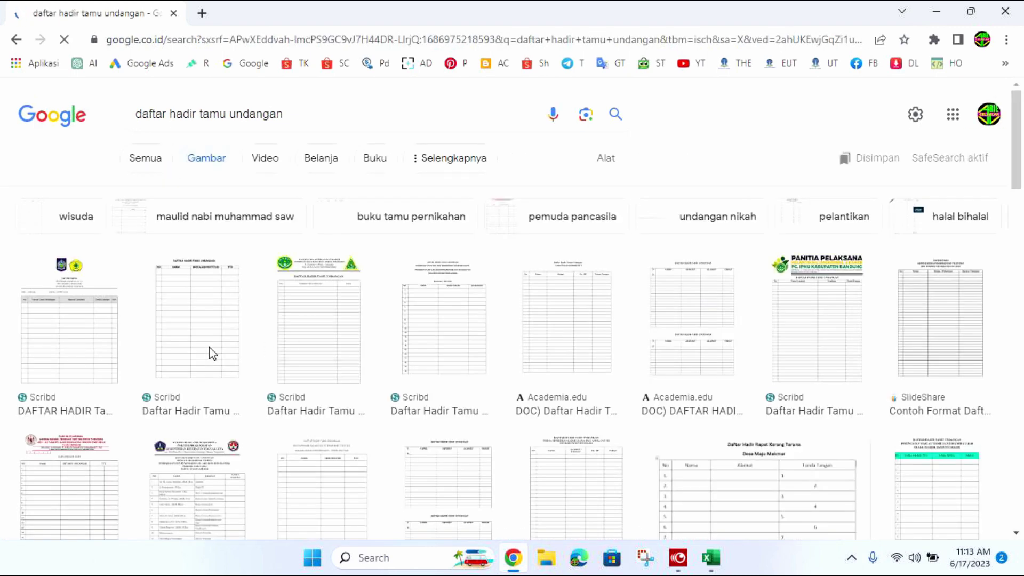
- Preview four guest-list template images, including the Academia.edu one, then return to Excel
{"action": "left_click", "coordinate": [99, 335]}
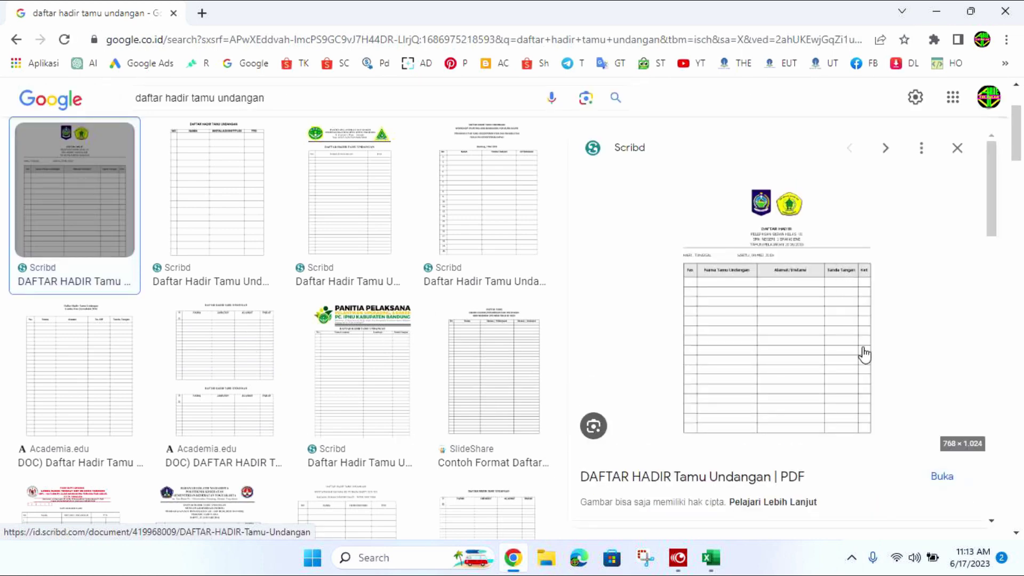
{"action": "left_click", "coordinate": [261, 204]}
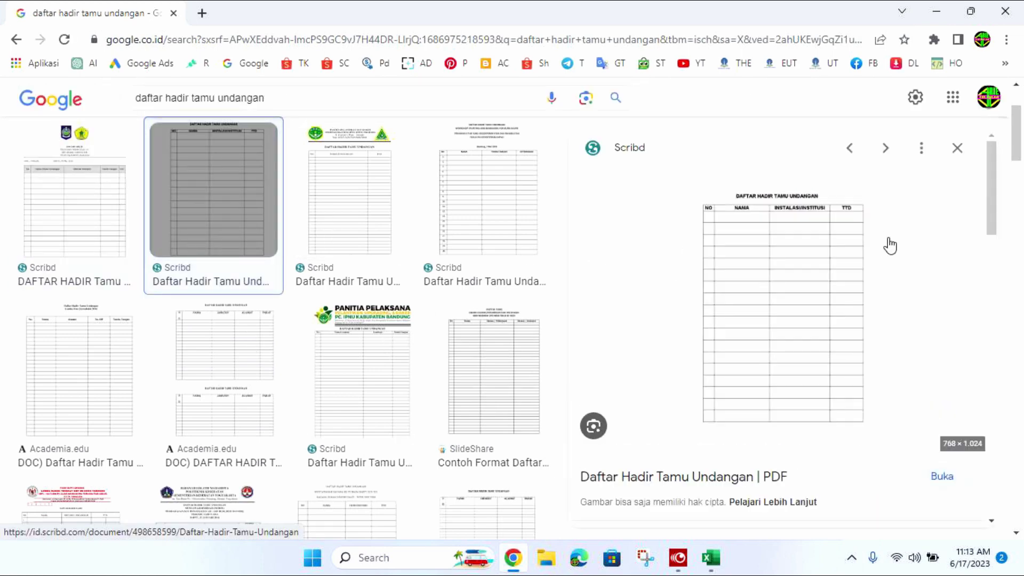
{"action": "left_click", "coordinate": [360, 249]}
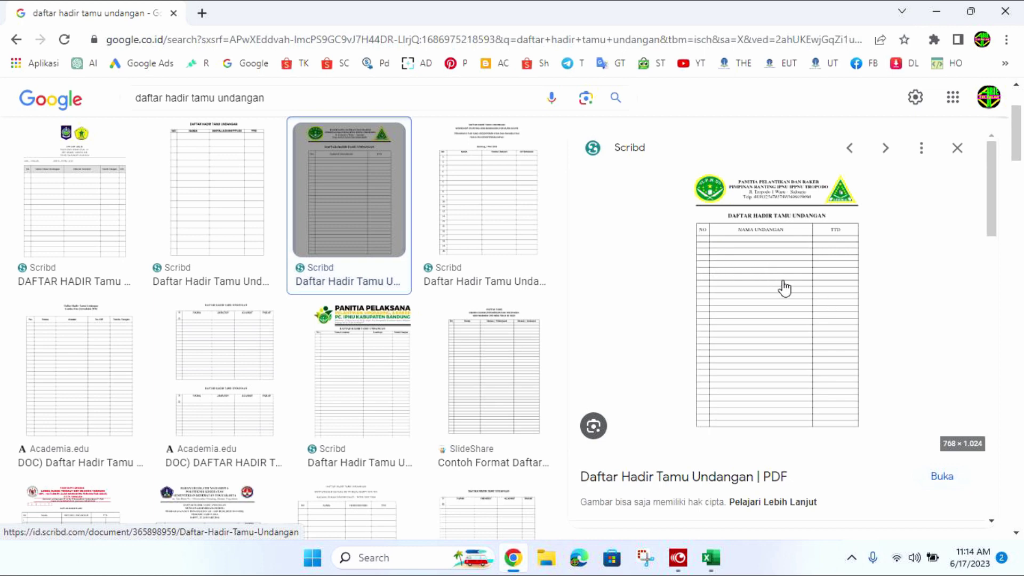
{"action": "left_click", "coordinate": [35, 381]}
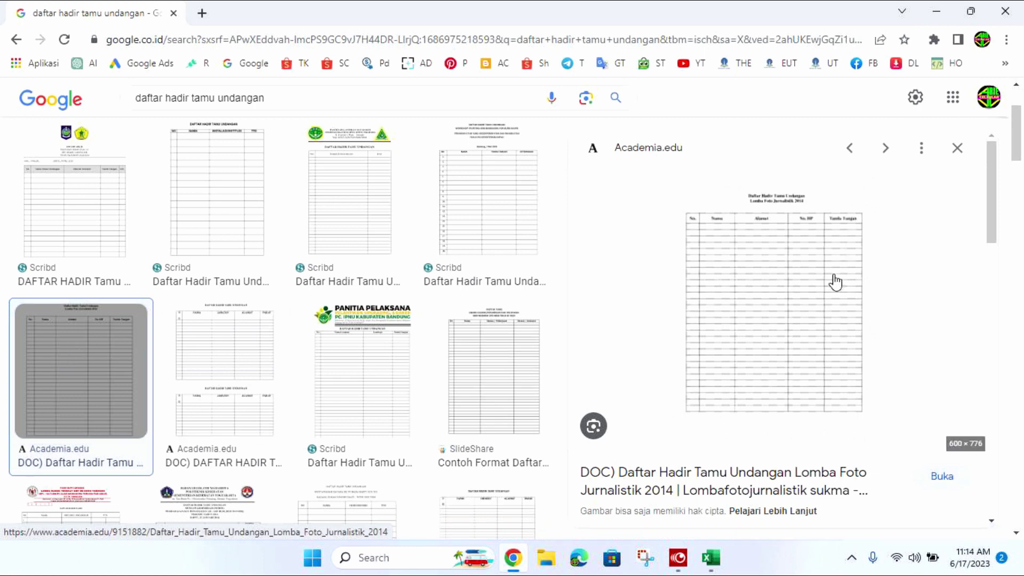
{"action": "left_click", "coordinate": [1004, 10]}
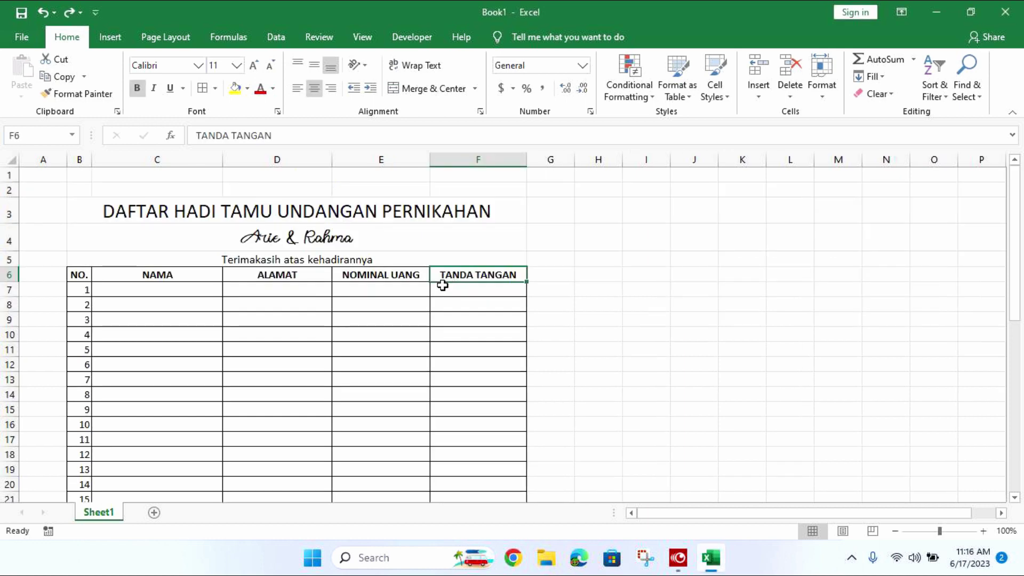
- Insert an entire new column before the TANDA TANGAN header
{"action": "right_click", "coordinate": [438, 277]}
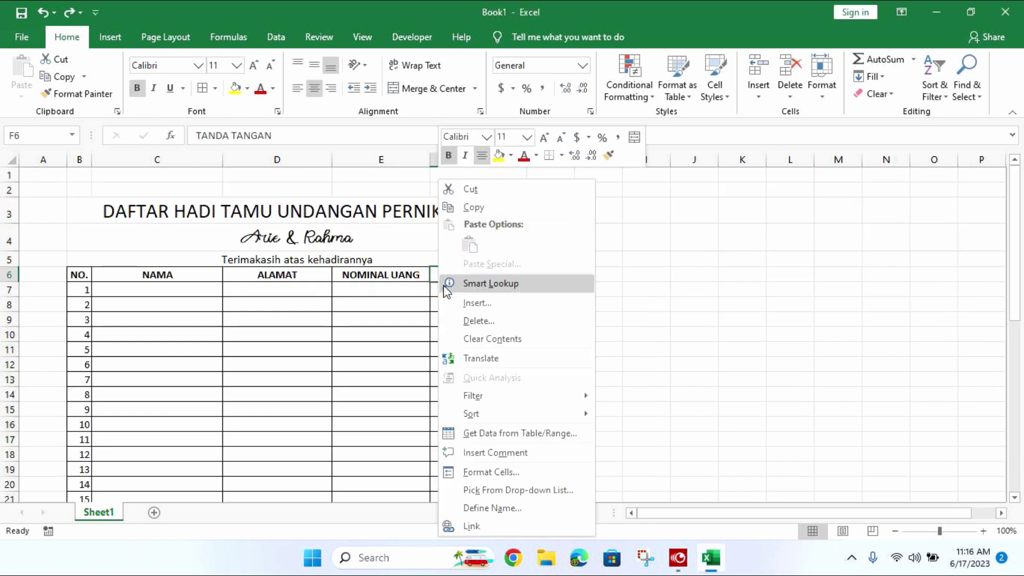
{"action": "left_click", "coordinate": [471, 303]}
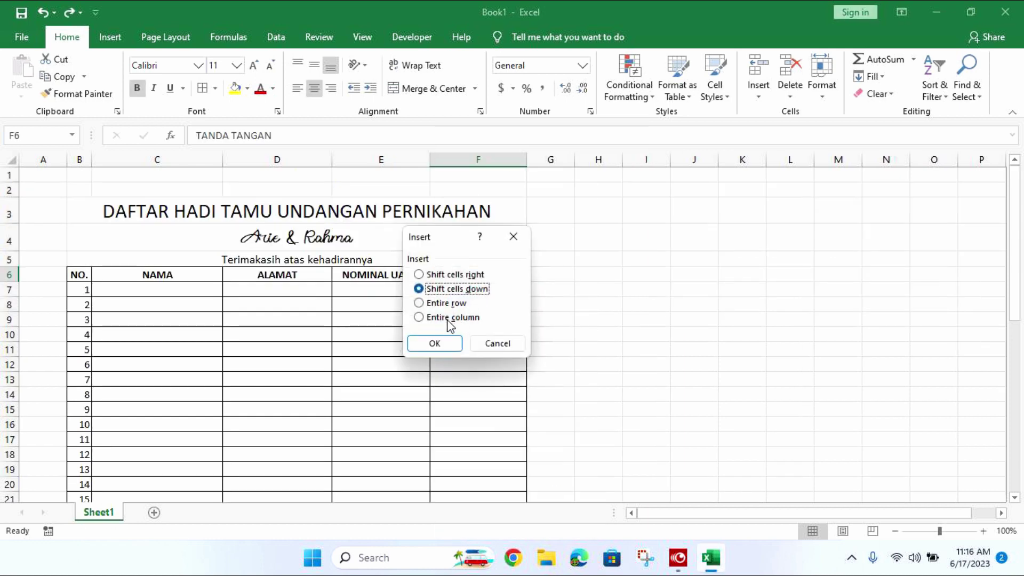
{"action": "left_click", "coordinate": [452, 319]}
{"action": "left_click", "coordinate": [448, 343]}
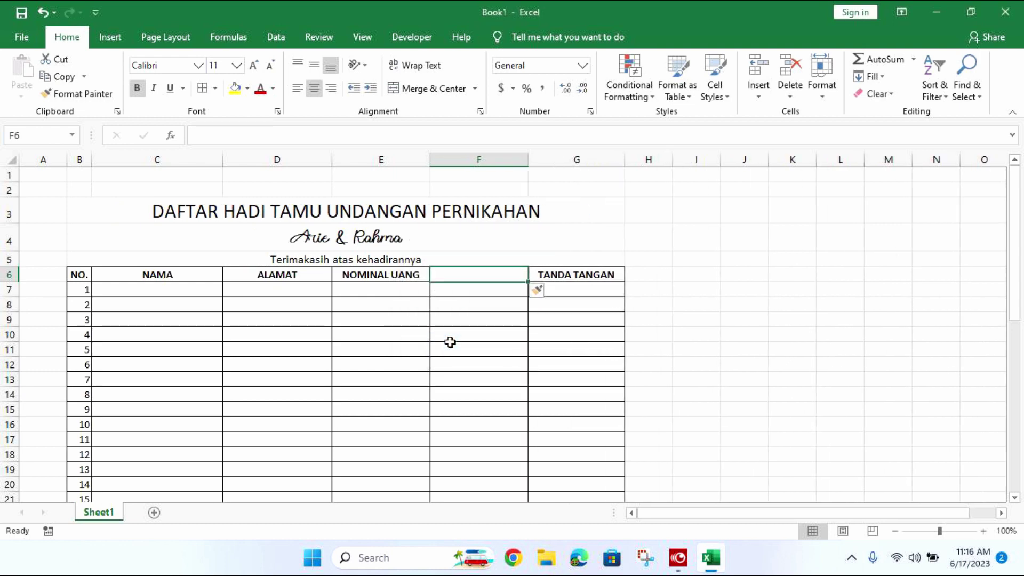
- Merge and centre the TANDA TANGAN header across F6:G6
{"action": "scroll", "coordinate": [491, 300], "scroll_direction": "down", "scroll_amount": 1}
{"action": "scroll", "coordinate": [493, 312], "scroll_direction": "down", "scroll_amount": 5}
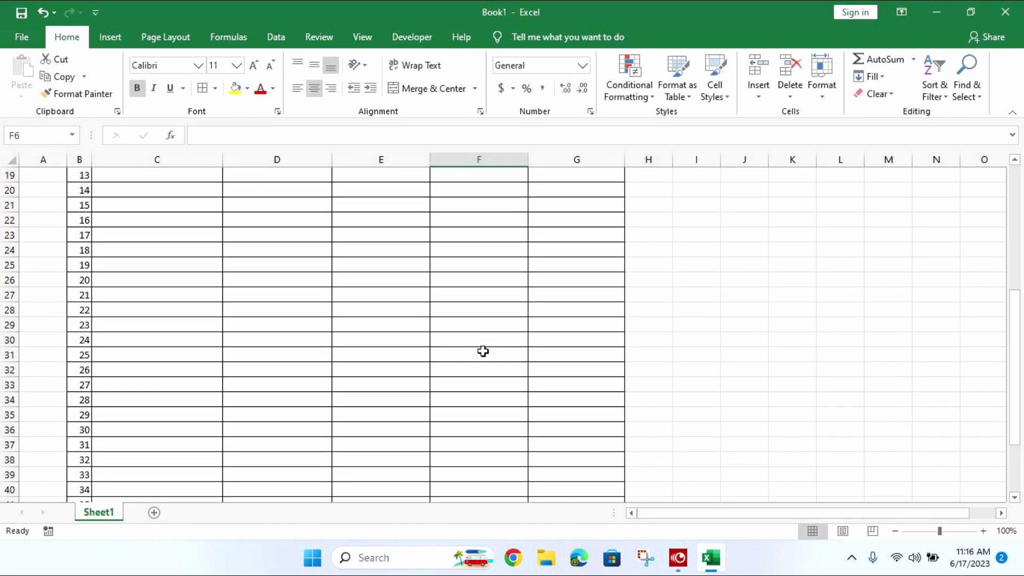
{"action": "scroll", "coordinate": [483, 349], "scroll_direction": "up", "scroll_amount": 1}
{"action": "scroll", "coordinate": [483, 352], "scroll_direction": "up", "scroll_amount": 3}
{"action": "scroll", "coordinate": [528, 298], "scroll_direction": "up", "scroll_amount": 2}
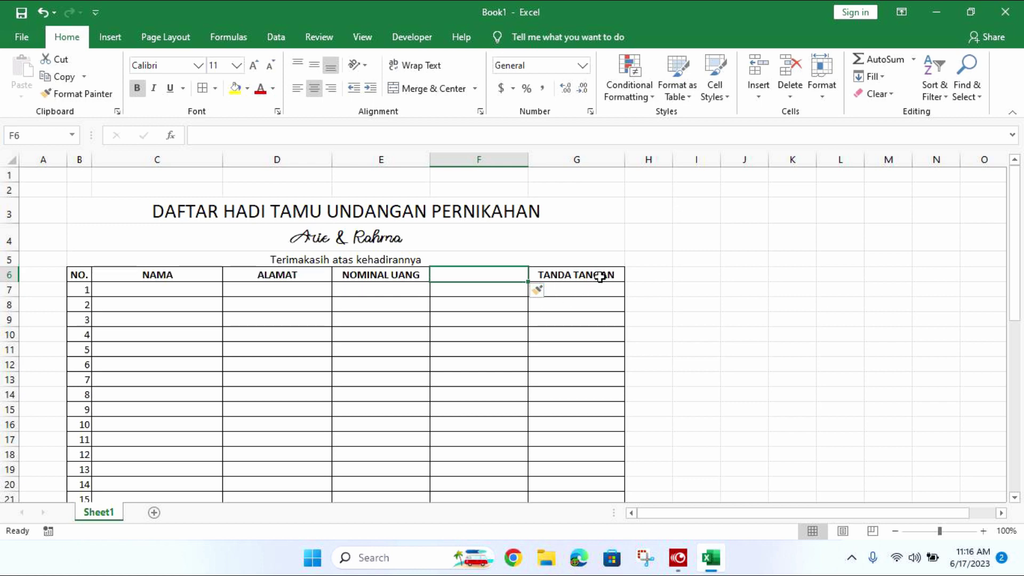
{"action": "left_click_drag", "start_coordinate": [601, 273], "coordinate": [494, 275]}
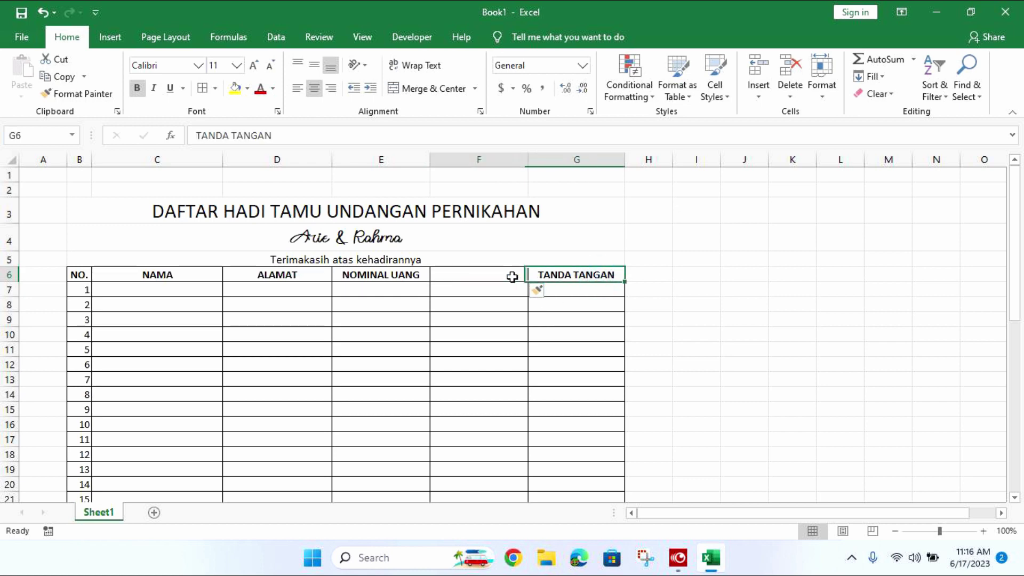
{"action": "left_click", "coordinate": [418, 89]}
{"action": "left_click", "coordinate": [540, 295]}
- Narrow columns F and G so the two TANDA TANGAN columns are evenly sized
{"action": "left_click", "coordinate": [507, 290]}
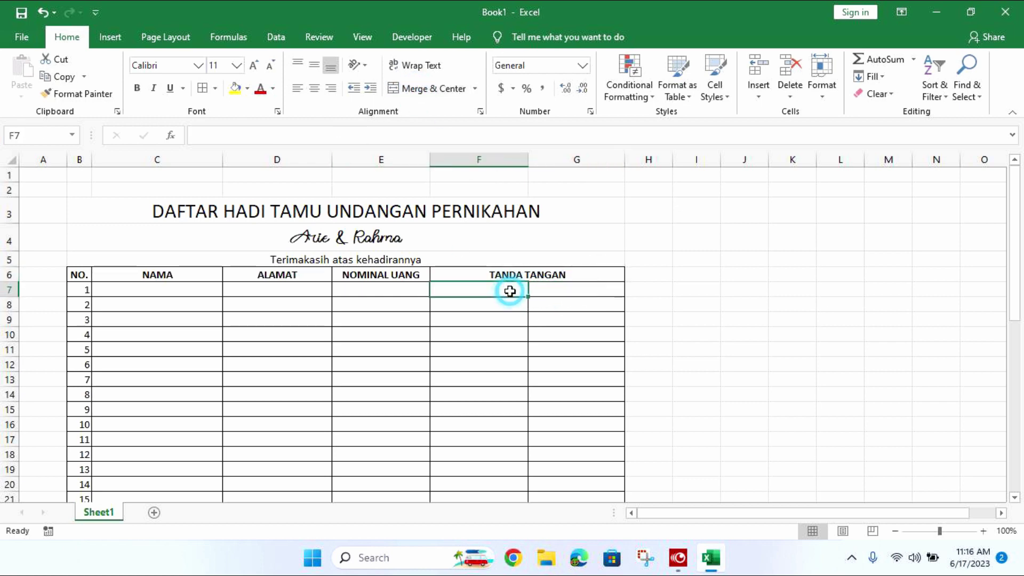
{"action": "left_click", "coordinate": [507, 331]}
{"action": "left_click", "coordinate": [520, 415]}
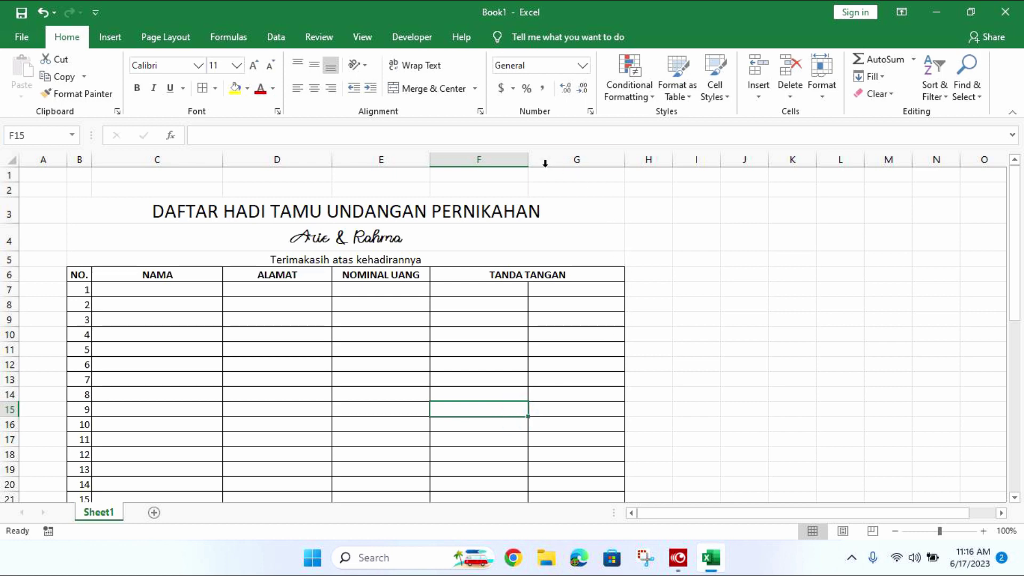
{"action": "left_click_drag", "start_coordinate": [522, 162], "coordinate": [515, 162]}
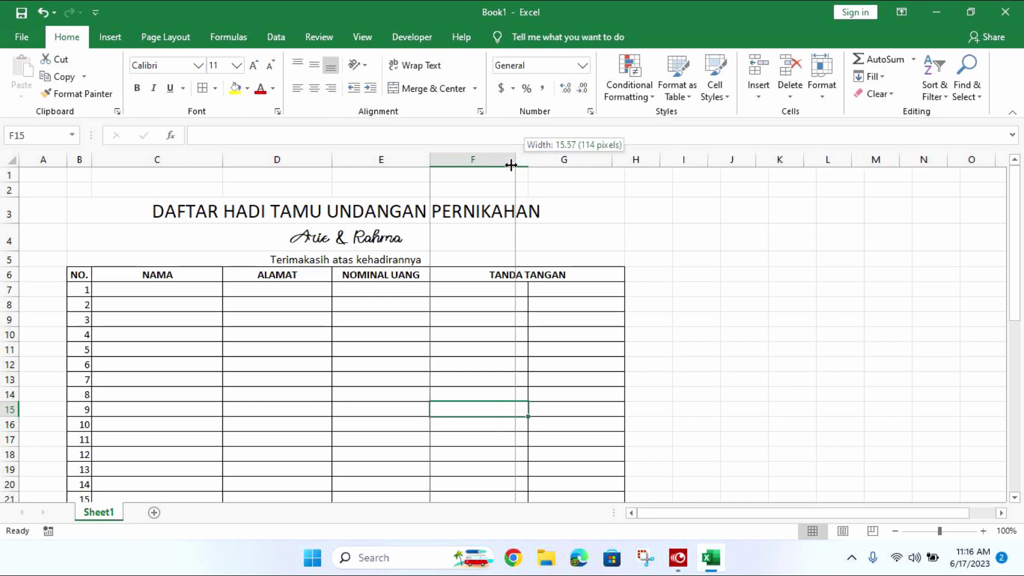
{"action": "left_click_drag", "start_coordinate": [611, 159], "coordinate": [596, 160]}
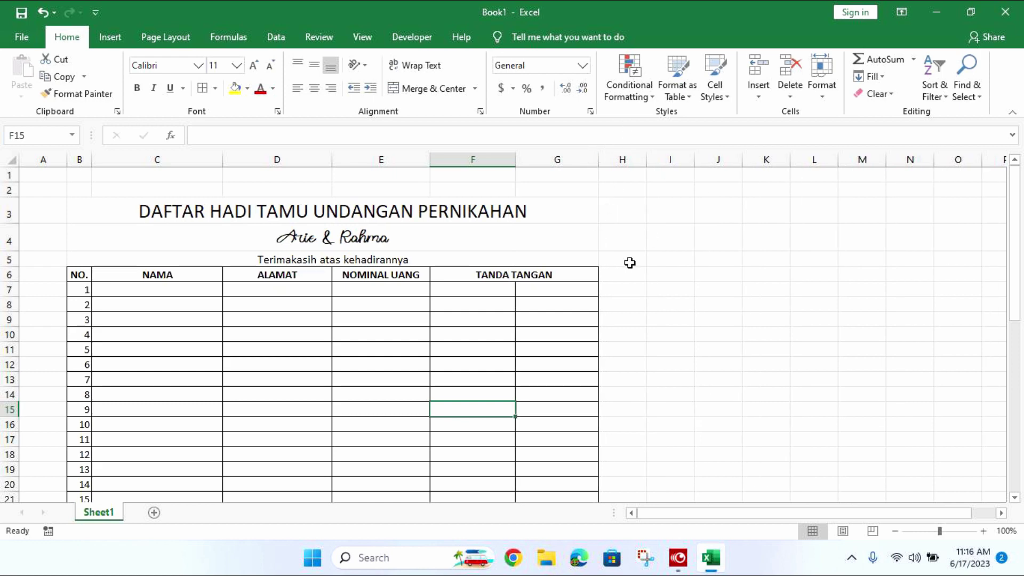
{"action": "scroll", "coordinate": [629, 263], "scroll_direction": "down", "scroll_amount": 1}
{"action": "scroll", "coordinate": [572, 330], "scroll_direction": "up", "scroll_amount": 1}
{"action": "scroll", "coordinate": [434, 317], "scroll_direction": "down", "scroll_amount": 1}
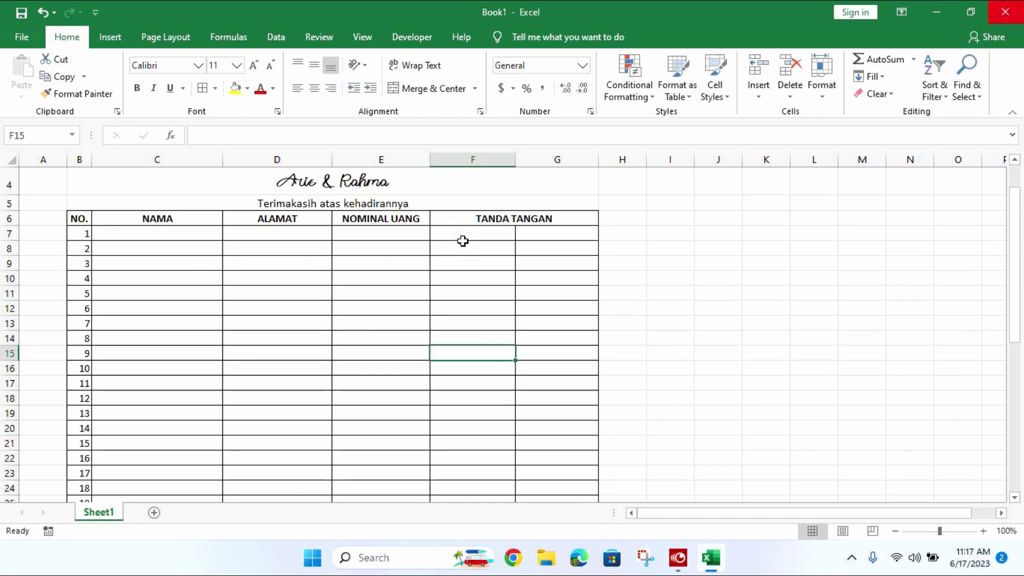
- Merge F7:F8 into a single signature cell
{"action": "left_click_drag", "start_coordinate": [464, 235], "coordinate": [472, 243]}
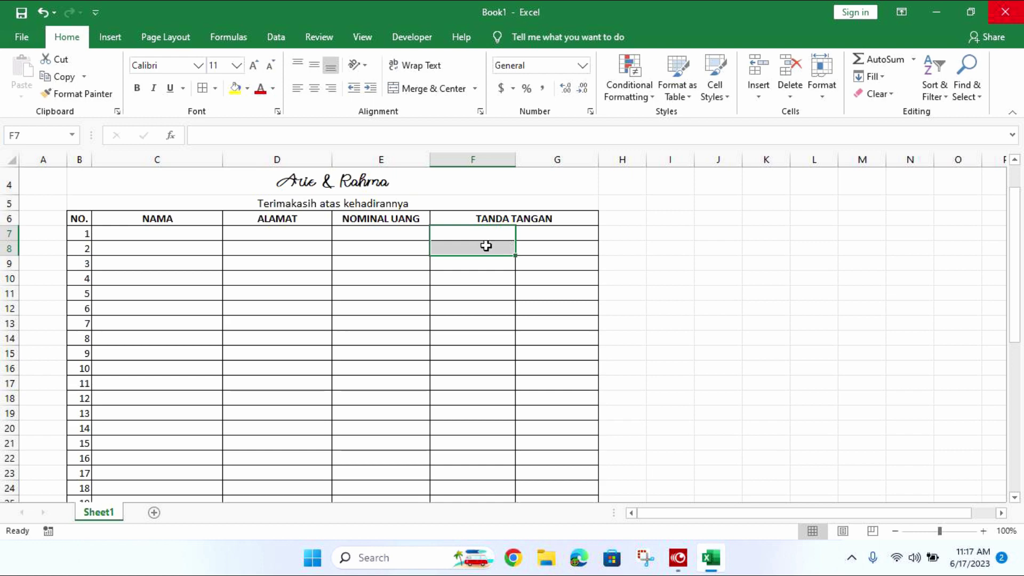
{"action": "left_click_drag", "start_coordinate": [464, 234], "coordinate": [464, 245]}
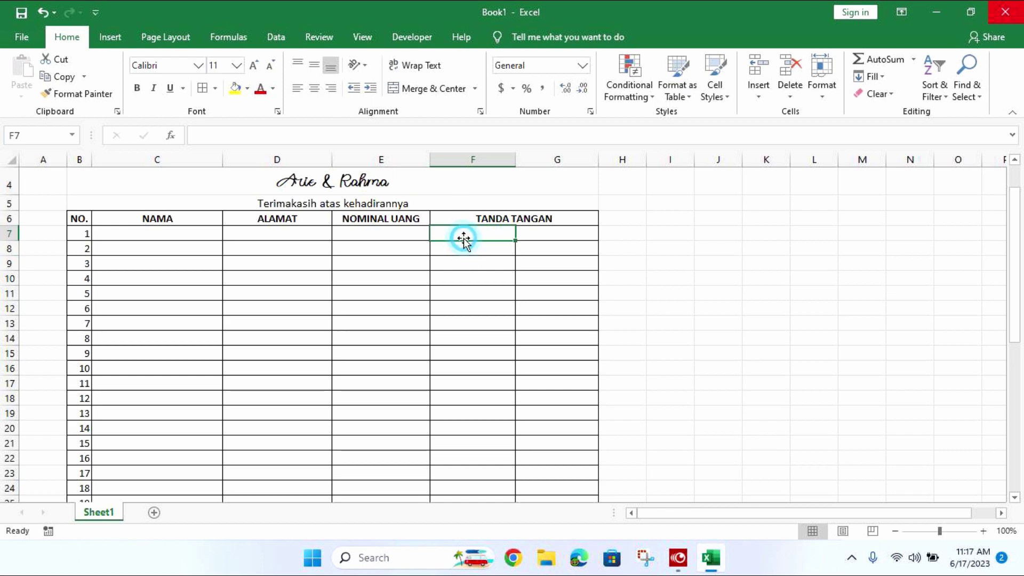
{"action": "left_click", "coordinate": [405, 88]}
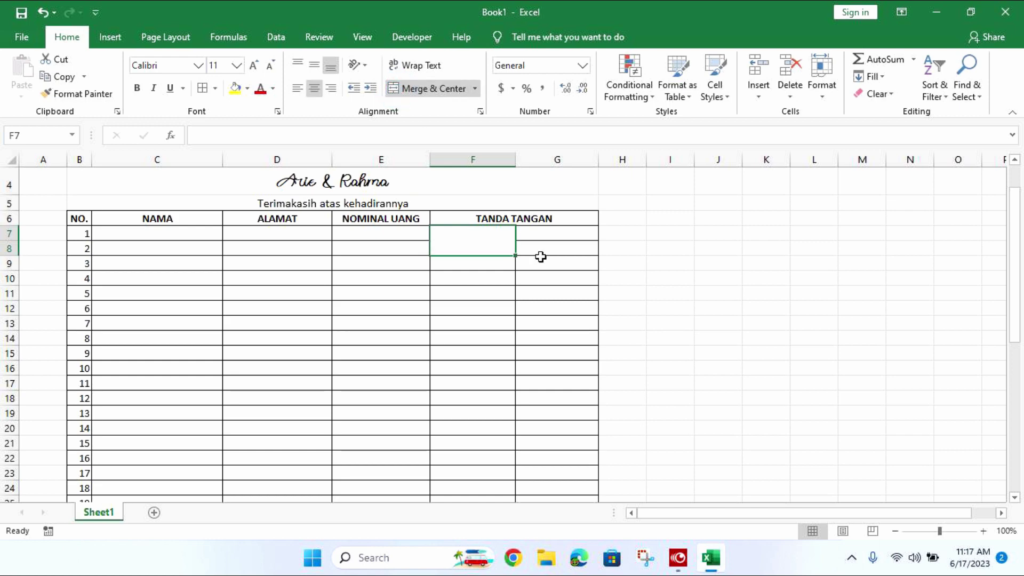
{"action": "left_click", "coordinate": [455, 267]}
{"action": "left_click", "coordinate": [451, 232]}
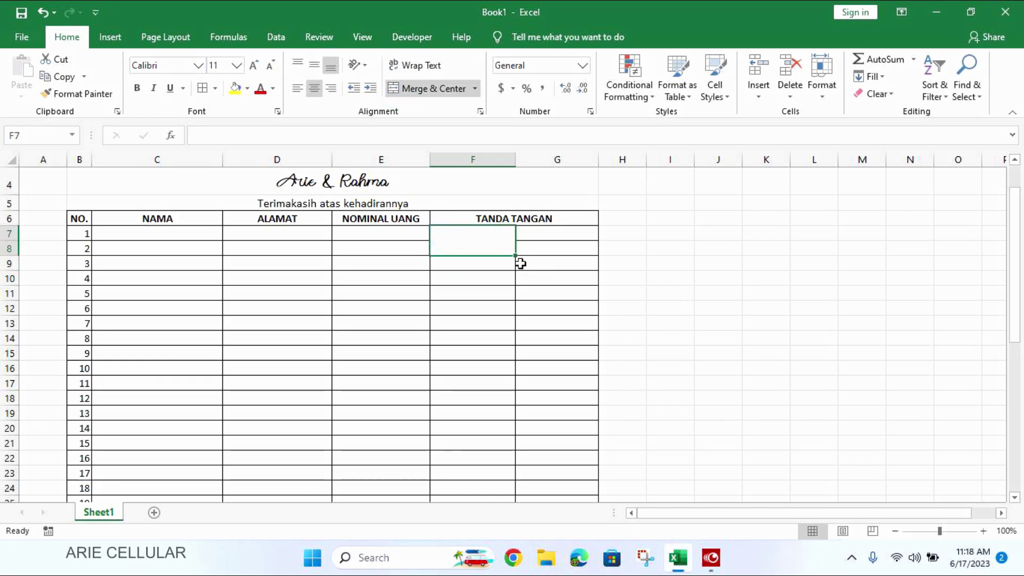
{"action": "left_click", "coordinate": [485, 263]}
{"action": "left_click", "coordinate": [466, 246]}
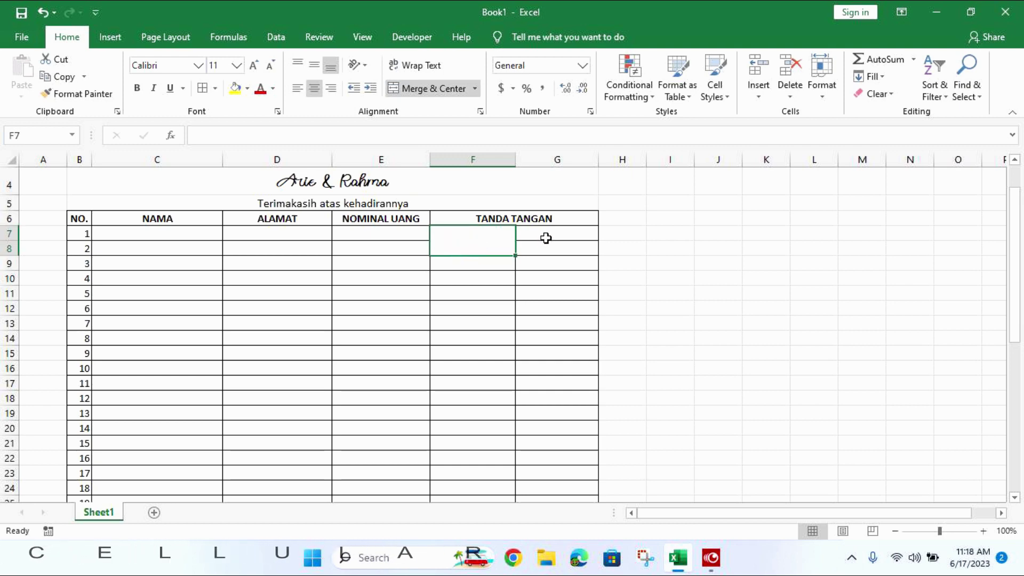
- Merge G7:G8 the same way and begin entering 1 in merged F7
{"action": "left_click_drag", "start_coordinate": [545, 238], "coordinate": [549, 248]}
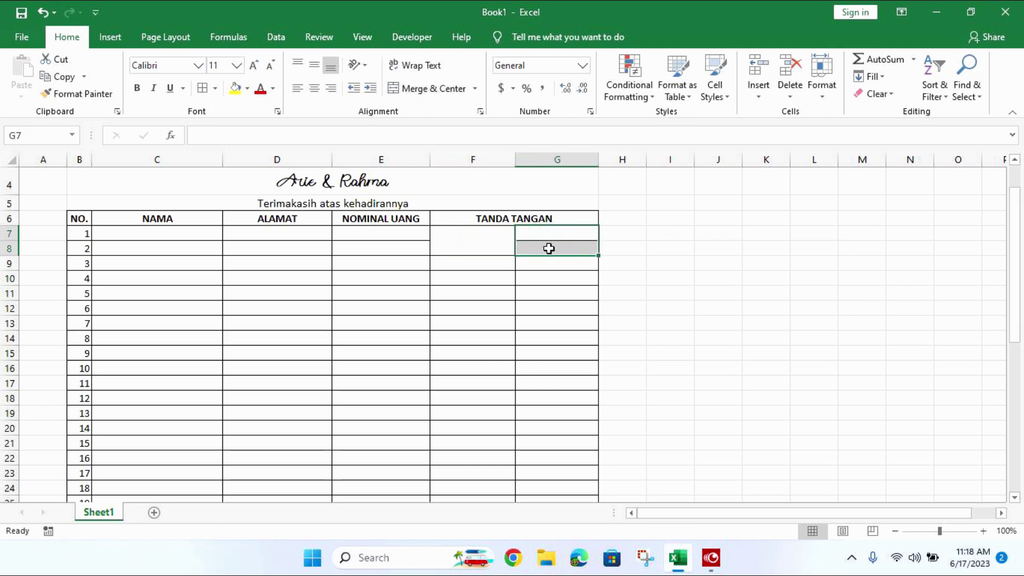
{"action": "left_click", "coordinate": [453, 89]}
{"action": "left_click", "coordinate": [495, 245]}
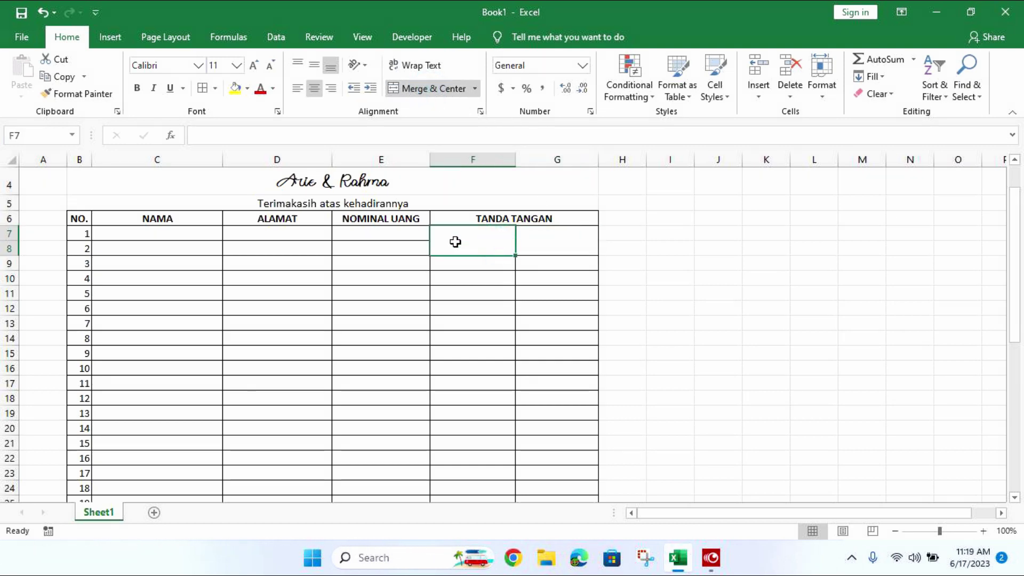
{"action": "double_click", "coordinate": [445, 237]}
{"action": "type", "text": "1"}
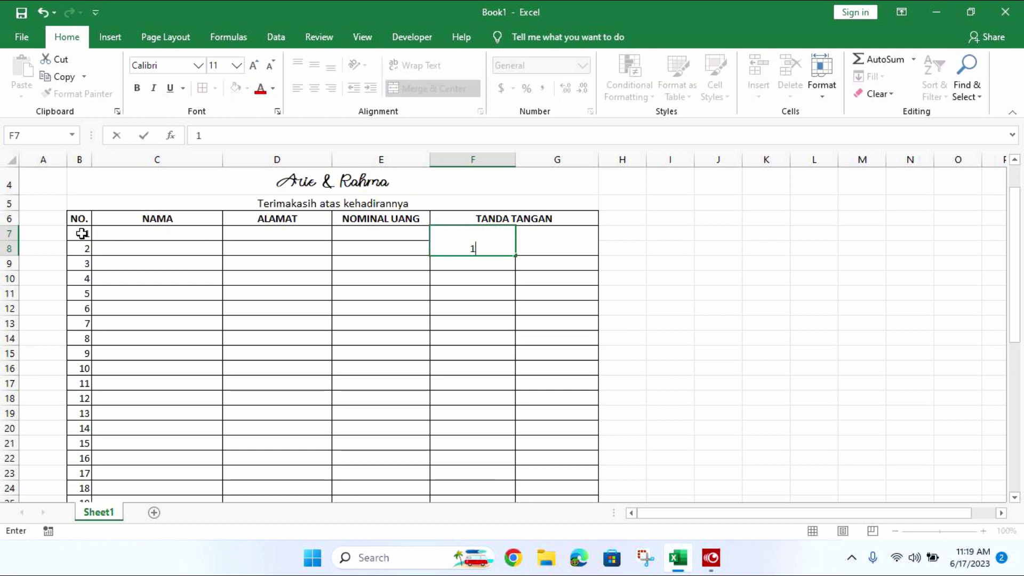
- Enter 1 in merged F7 and 2 in merged G7
{"action": "left_click", "coordinate": [548, 238]}
{"action": "type", "text": "2"}
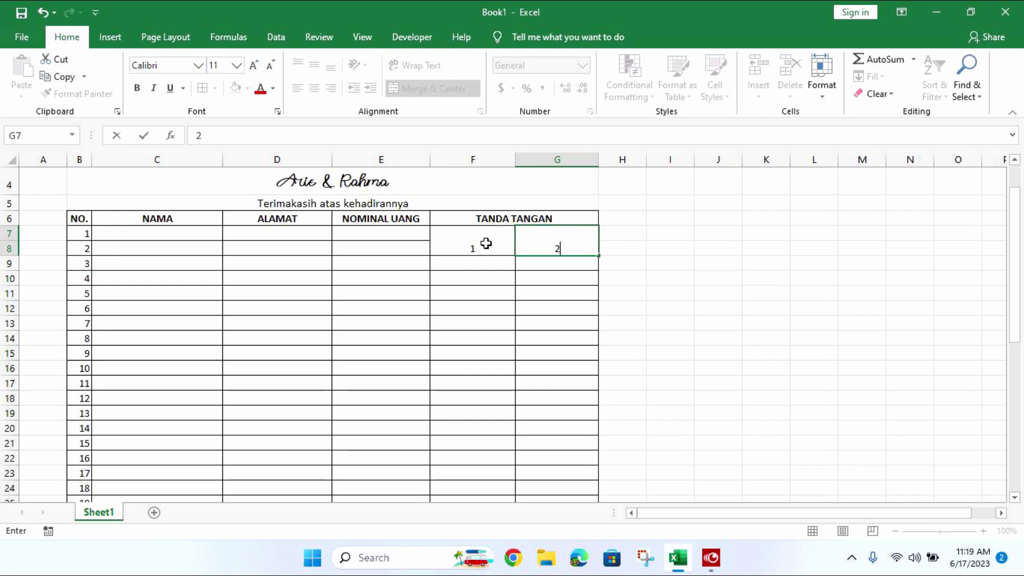
{"action": "left_click", "coordinate": [482, 247]}
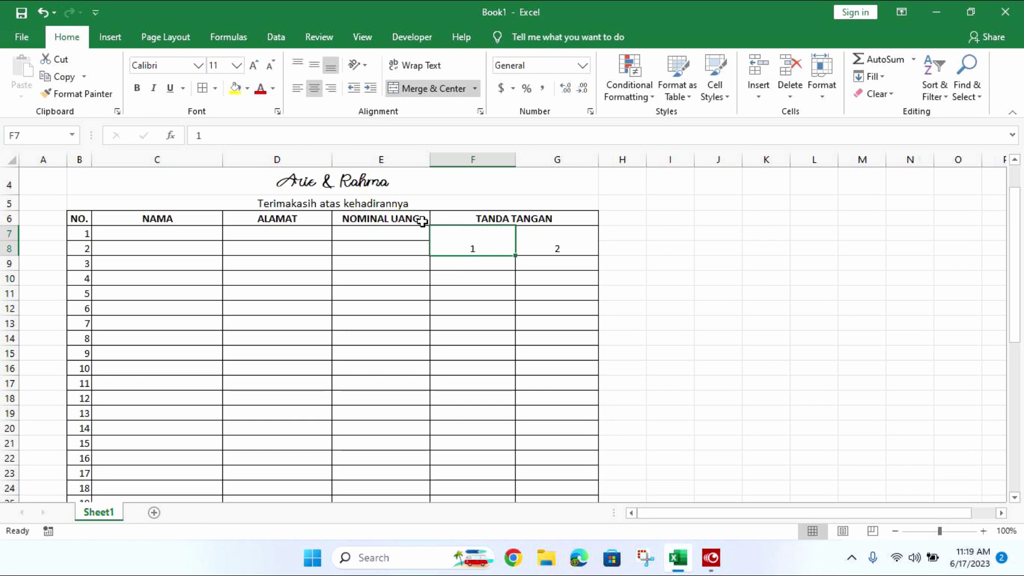
- Top- and left-align the 1 in F7, and left-align the 2 in G7
{"action": "left_click", "coordinate": [296, 64]}
{"action": "left_click", "coordinate": [295, 89]}
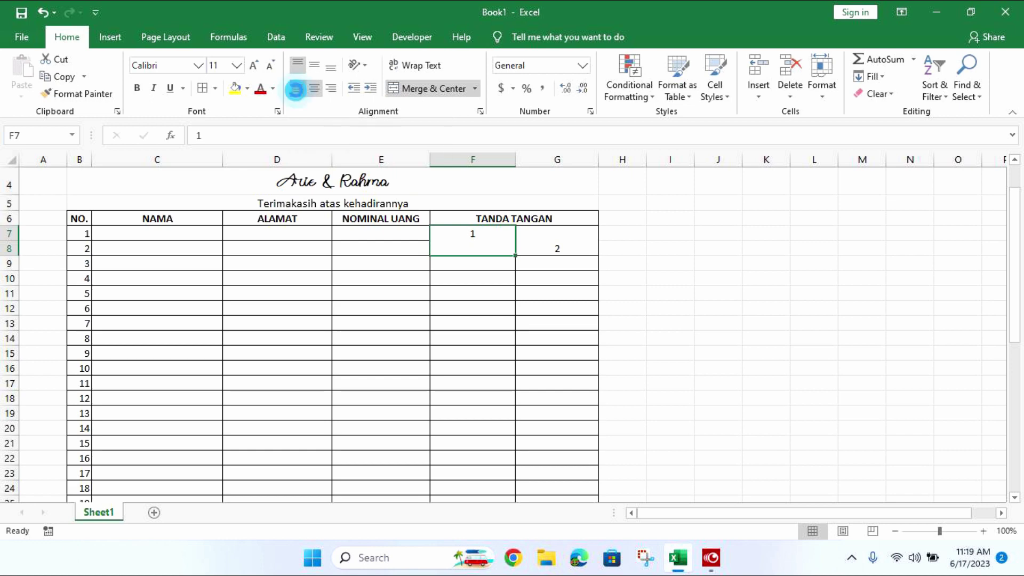
{"action": "left_click", "coordinate": [552, 251]}
{"action": "type", "text": "2"}
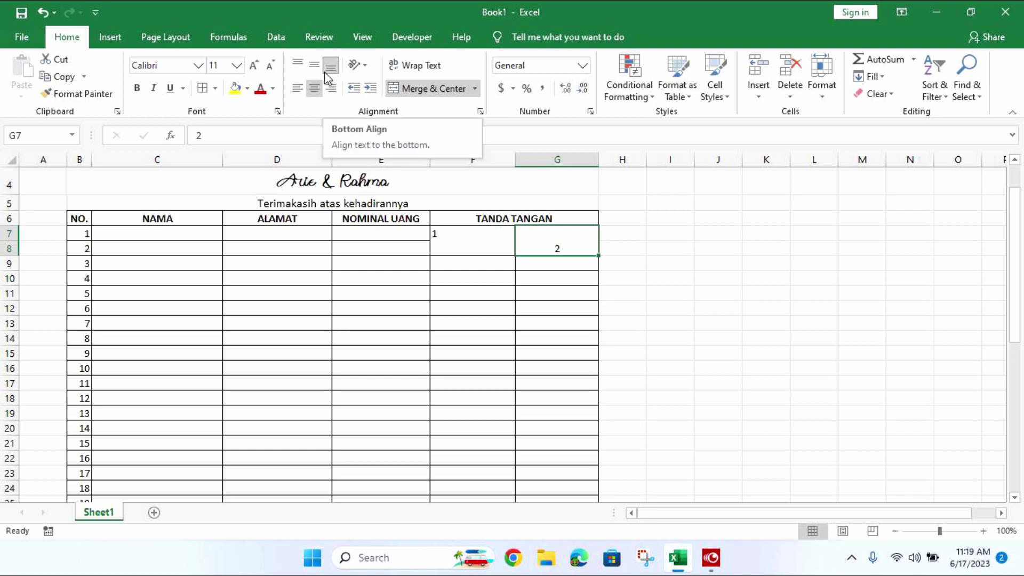
{"action": "left_click", "coordinate": [295, 90]}
{"action": "left_click", "coordinate": [551, 292]}
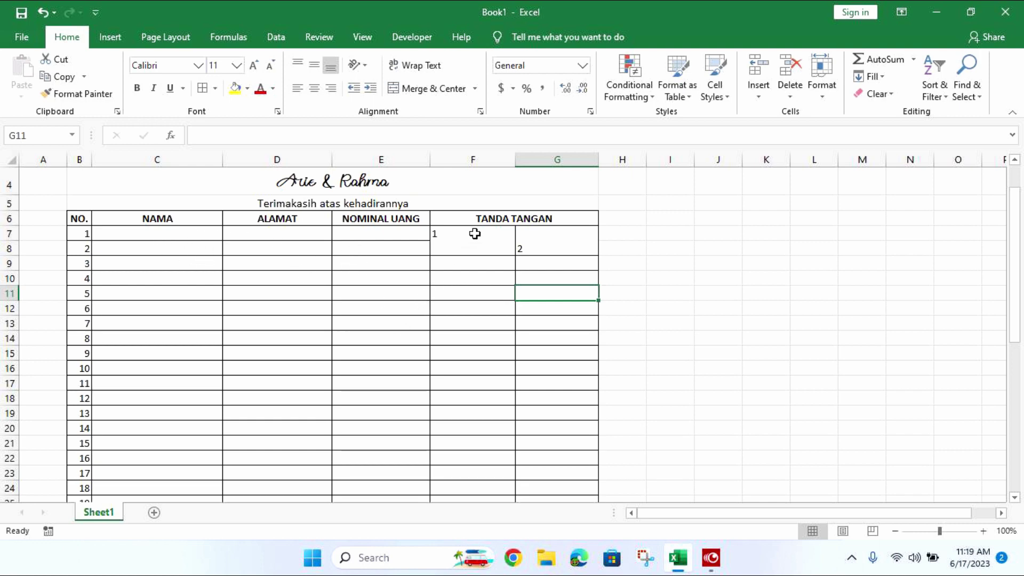
- Fill the merged F7:G8 signature pair down to row 46, then select merged F9
{"action": "left_click_drag", "start_coordinate": [489, 233], "coordinate": [571, 249]}
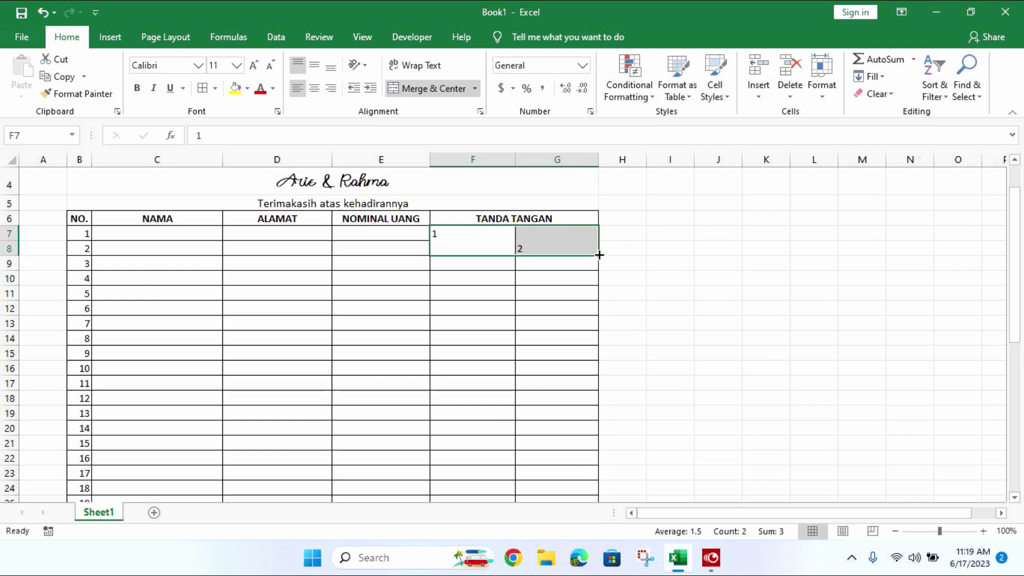
{"action": "mouse_move", "coordinate": [599, 255]}
{"action": "left_mouse_down"}
{"action": "mouse_move", "coordinate": [590, 522]}
{"action": "mouse_move", "coordinate": [593, 364]}
{"action": "mouse_move", "coordinate": [593, 404]}
{"action": "left_mouse_up"}
{"action": "scroll", "coordinate": [557, 411], "scroll_direction": "up", "scroll_amount": 6}
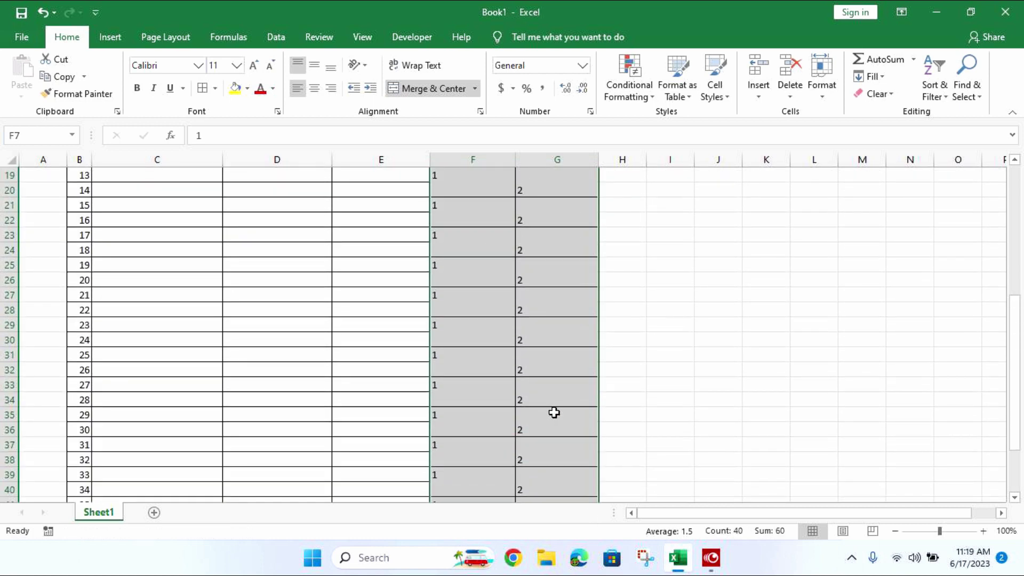
{"action": "scroll", "coordinate": [552, 409], "scroll_direction": "up", "scroll_amount": 4}
{"action": "left_click", "coordinate": [534, 353]}
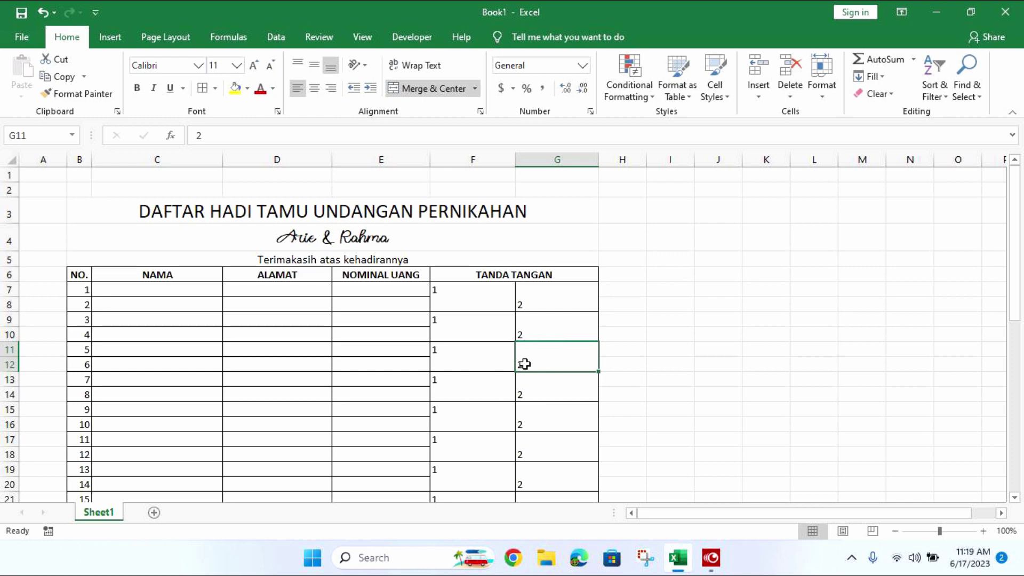
{"action": "left_click", "coordinate": [525, 334]}
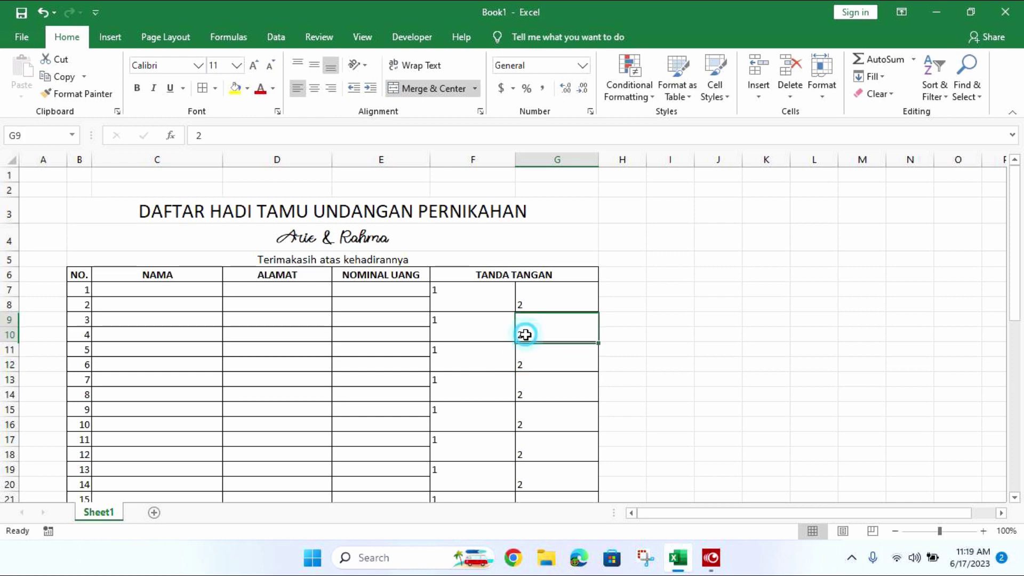
{"action": "left_click", "coordinate": [457, 336]}
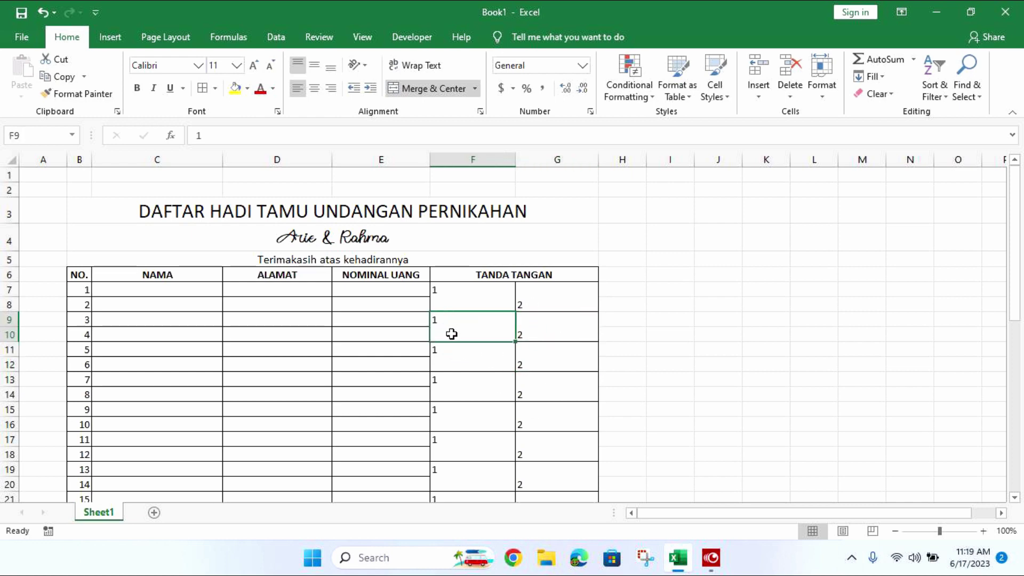
- Clear the copied 1 from F9 and number the boxes 3 through 9, alternating F and G
{"action": "key", "text": "Delete"}
{"action": "left_click", "coordinate": [527, 335]}
{"action": "left_click", "coordinate": [481, 332]}
{"action": "type", "text": "3"}
{"action": "left_click", "coordinate": [522, 337]}
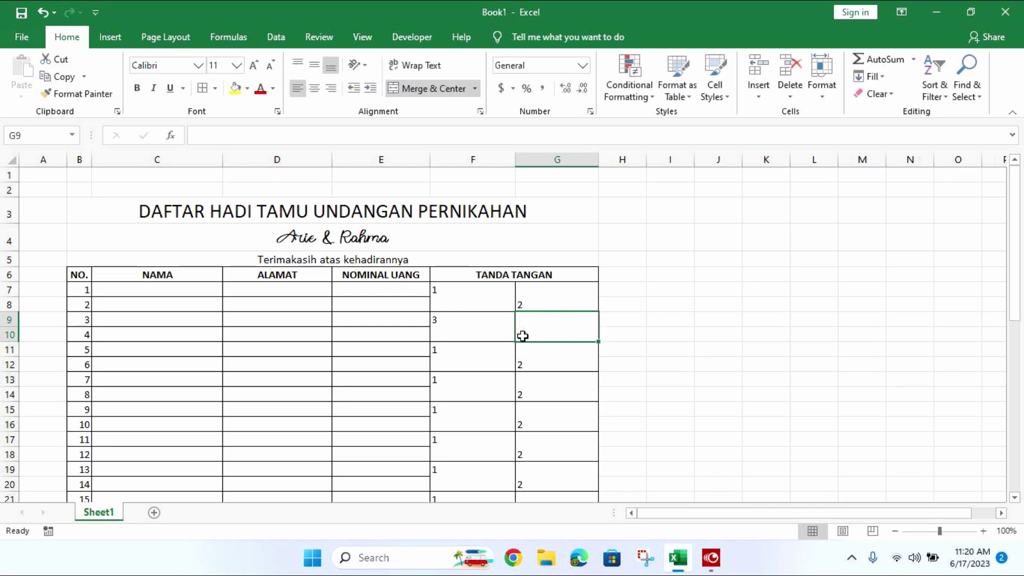
{"action": "type", "text": "4"}
{"action": "left_click", "coordinate": [475, 351]}
{"action": "type", "text": "5"}
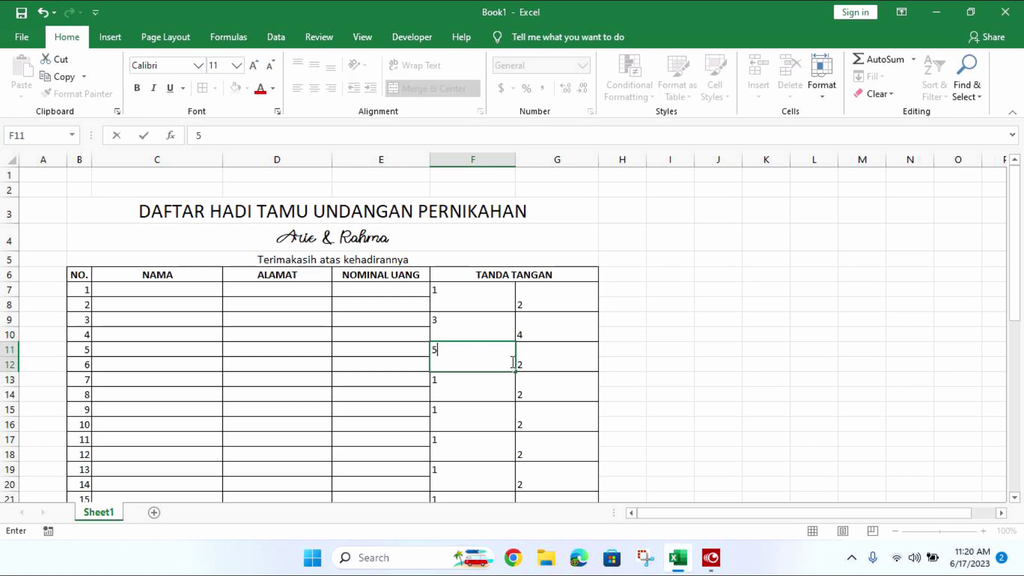
{"action": "left_click", "coordinate": [533, 362]}
{"action": "type", "text": "6"}
{"action": "left_click", "coordinate": [461, 391]}
{"action": "type", "text": "7"}
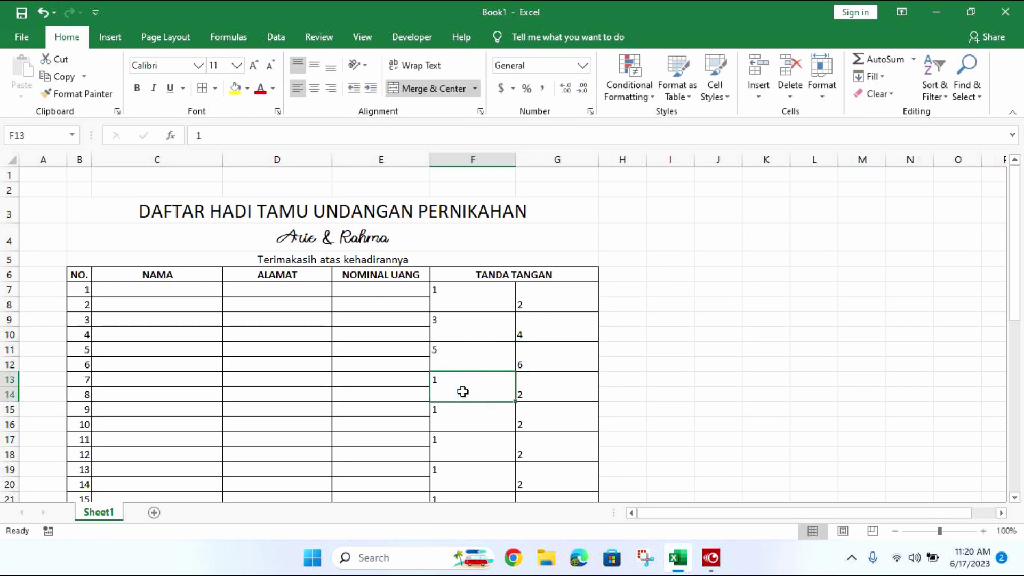
{"action": "left_click", "coordinate": [528, 386]}
{"action": "type", "text": "8"}
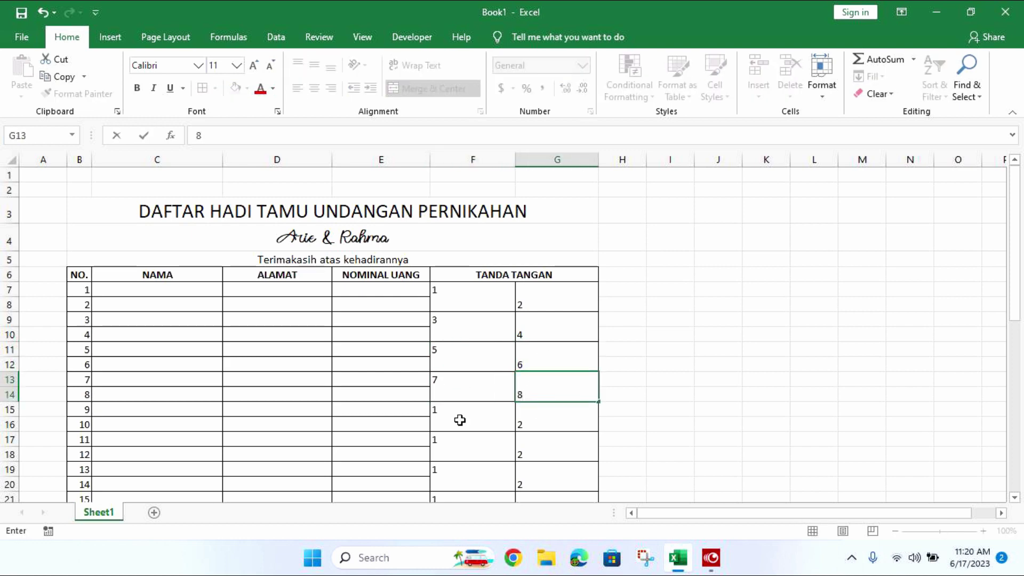
{"action": "left_click", "coordinate": [460, 420]}
{"action": "type", "text": "9"}
- Continue numbering the signature boxes from 10 through 21
{"action": "left_click", "coordinate": [527, 419]}
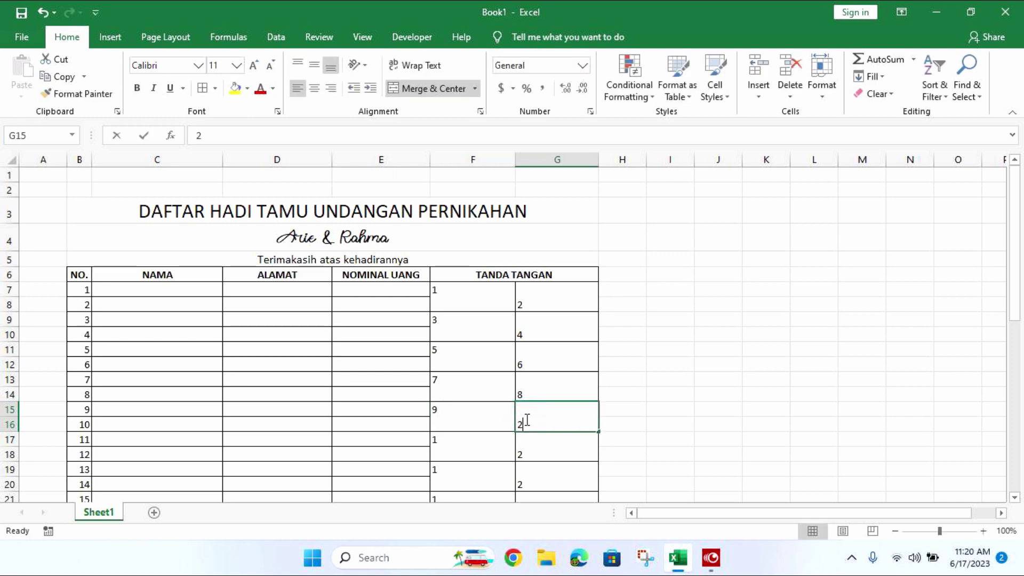
{"action": "type", "text": "10"}
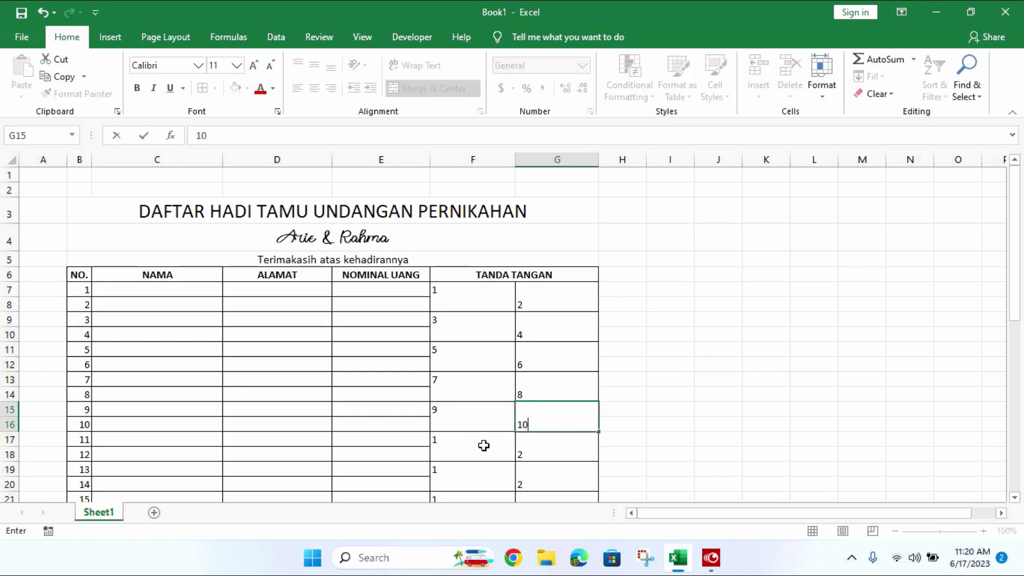
{"action": "left_click", "coordinate": [483, 446]}
{"action": "type", "text": "11"}
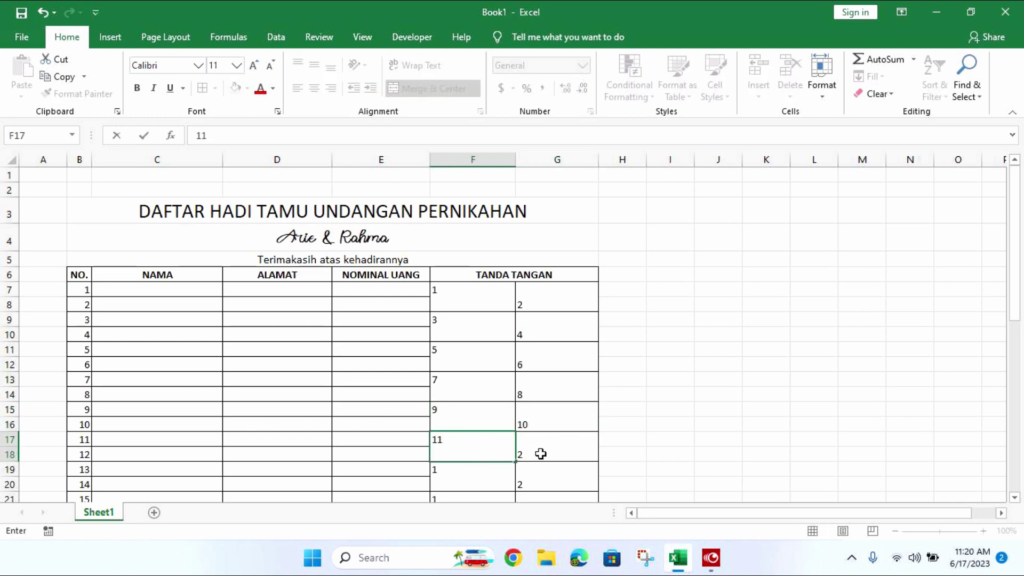
{"action": "left_click", "coordinate": [540, 453]}
{"action": "type", "text": "12"}
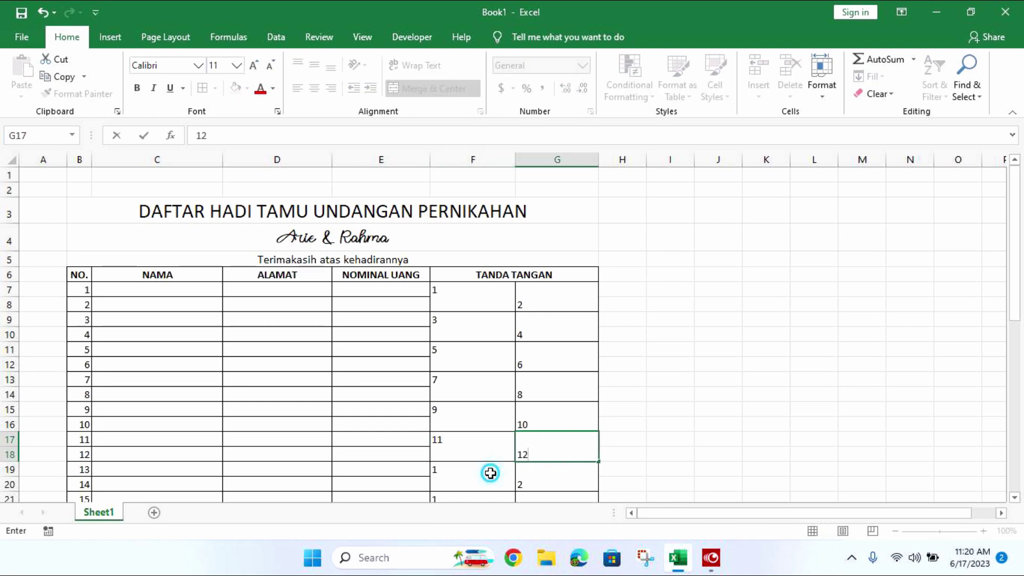
{"action": "left_click", "coordinate": [490, 473]}
{"action": "type", "text": "13"}
{"action": "scroll", "coordinate": [464, 422], "scroll_direction": "down", "scroll_amount": 2}
{"action": "type", "text": "17"}
{"action": "left_click", "coordinate": [571, 429]}
{"action": "type", "text": "1"}
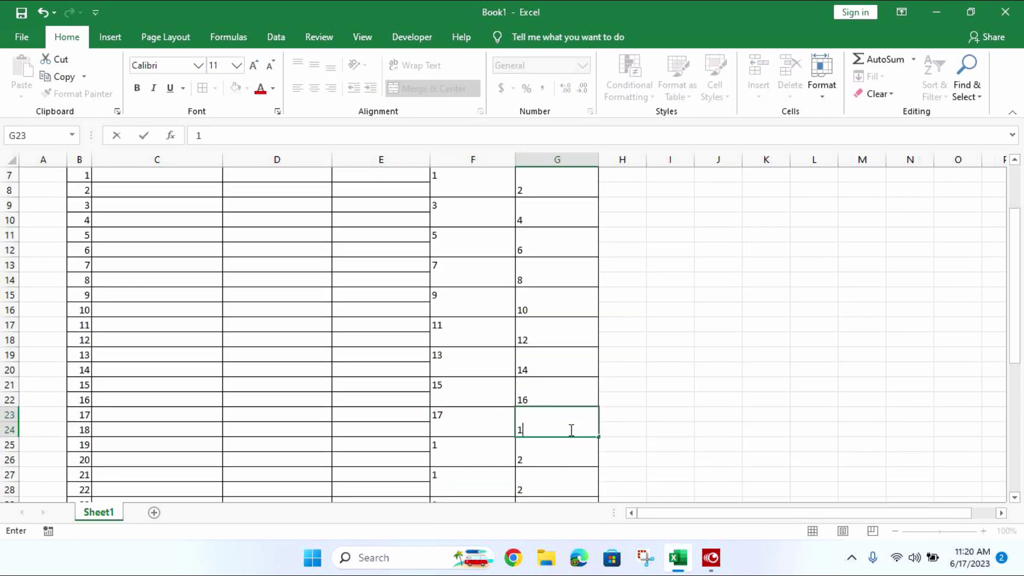
{"action": "type", "text": "81920"}
{"action": "scroll", "coordinate": [491, 434], "scroll_direction": "down", "scroll_amount": 1}
{"action": "type", "text": "21"}
- Number the remaining signature boxes from 22 up to 39
{"action": "left_click", "coordinate": [537, 440]}
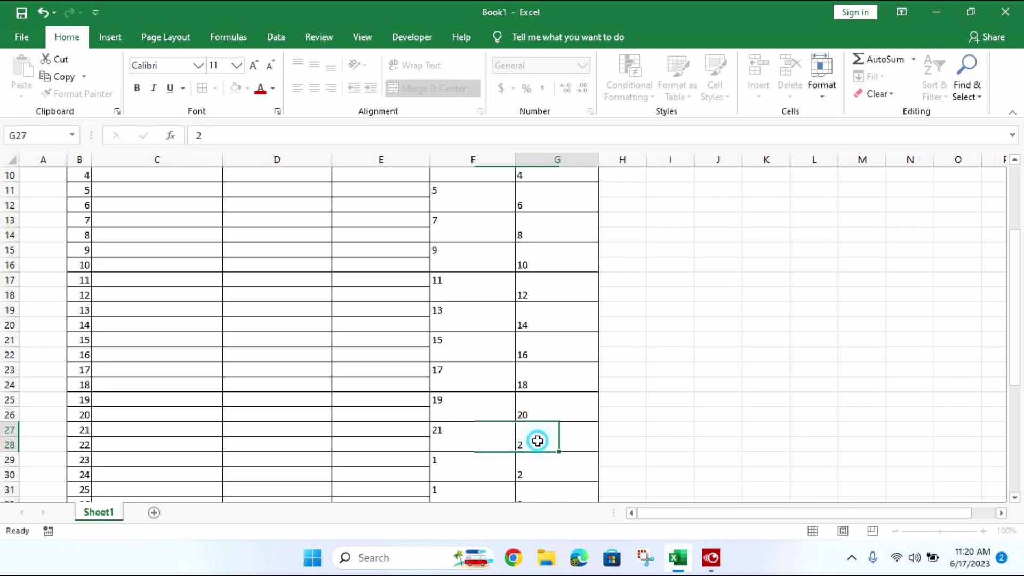
{"action": "type", "text": "2"}
{"action": "left_click", "coordinate": [459, 471]}
{"action": "type", "text": "23"}
{"action": "left_click", "coordinate": [533, 472]}
{"action": "type", "text": "24"}
{"action": "left_click", "coordinate": [476, 496]}
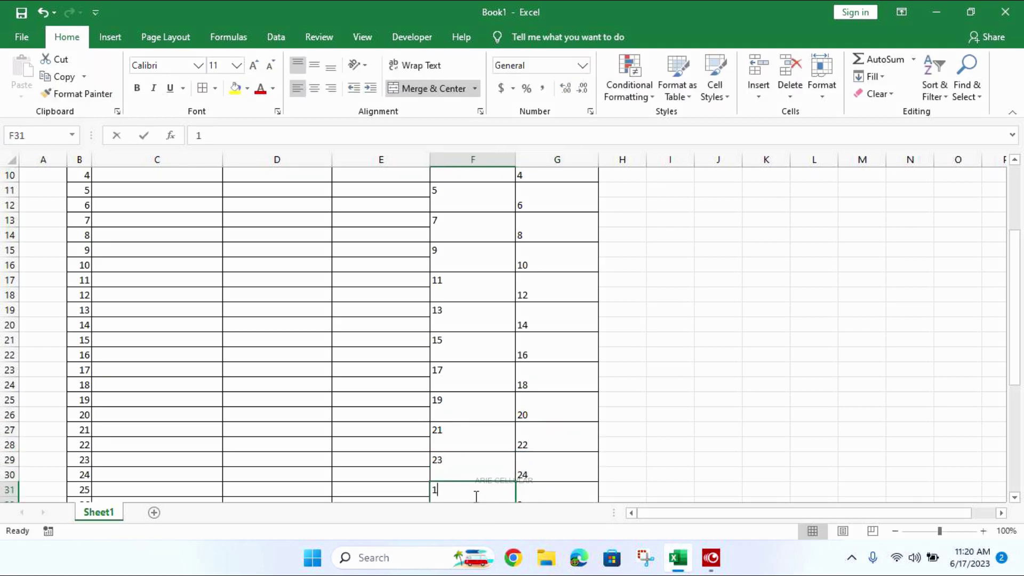
{"action": "type", "text": "5"}
{"action": "scroll", "coordinate": [521, 454], "scroll_direction": "down", "scroll_amount": 2}
{"action": "left_click", "coordinate": [543, 418]}
{"action": "type", "text": "26"}
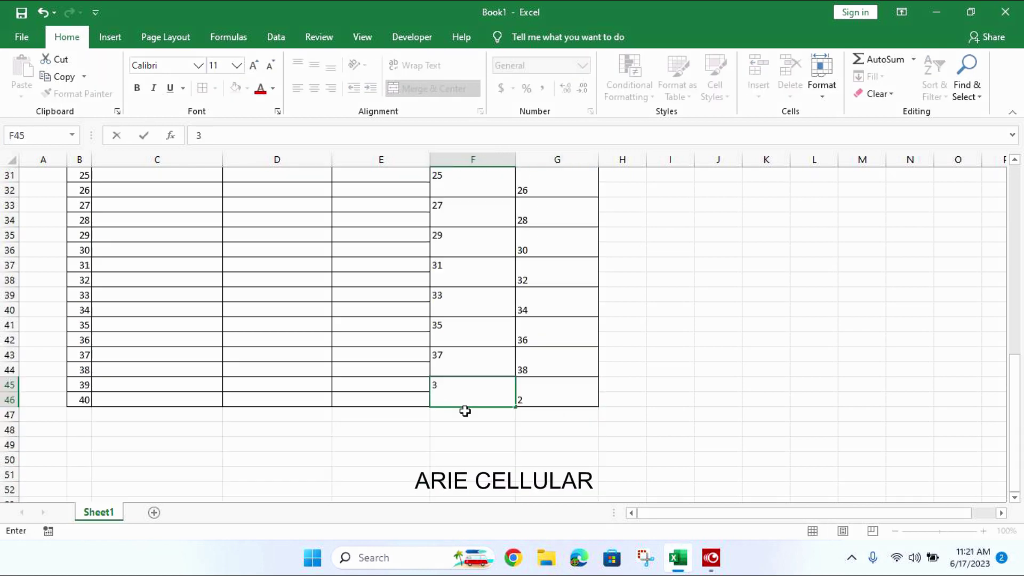
{"action": "type", "text": "9"}
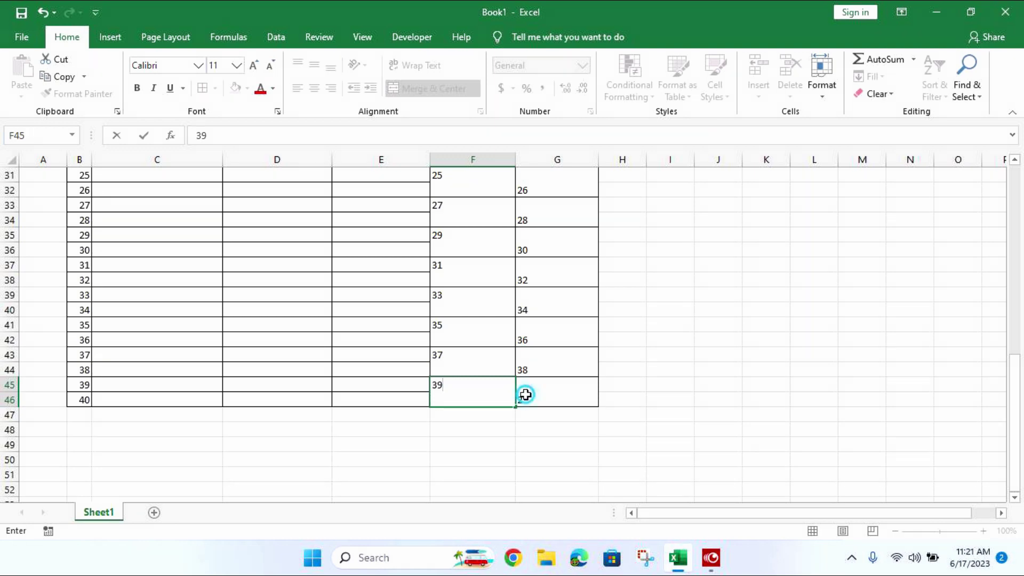
{"action": "left_click", "coordinate": [524, 395]}
- Enter 40 in the last signature box and return to the top of the table
{"action": "type", "text": "40"}
{"action": "key", "text": "Return"}
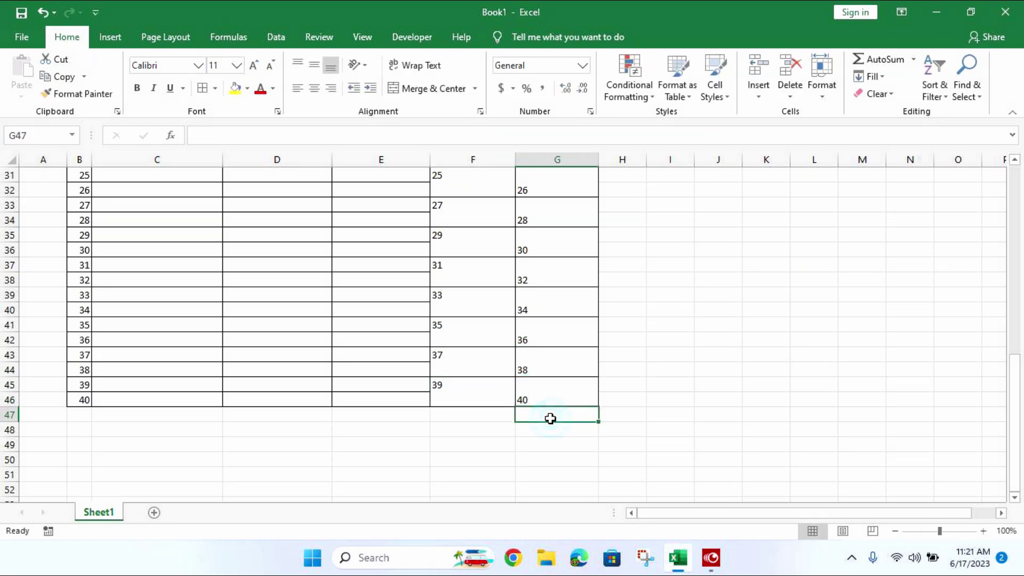
{"action": "scroll", "coordinate": [551, 418], "scroll_direction": "up", "scroll_amount": 3}
{"action": "scroll", "coordinate": [550, 419], "scroll_direction": "up", "scroll_amount": 7}
{"action": "scroll", "coordinate": [522, 421], "scroll_direction": "down", "scroll_amount": 4}
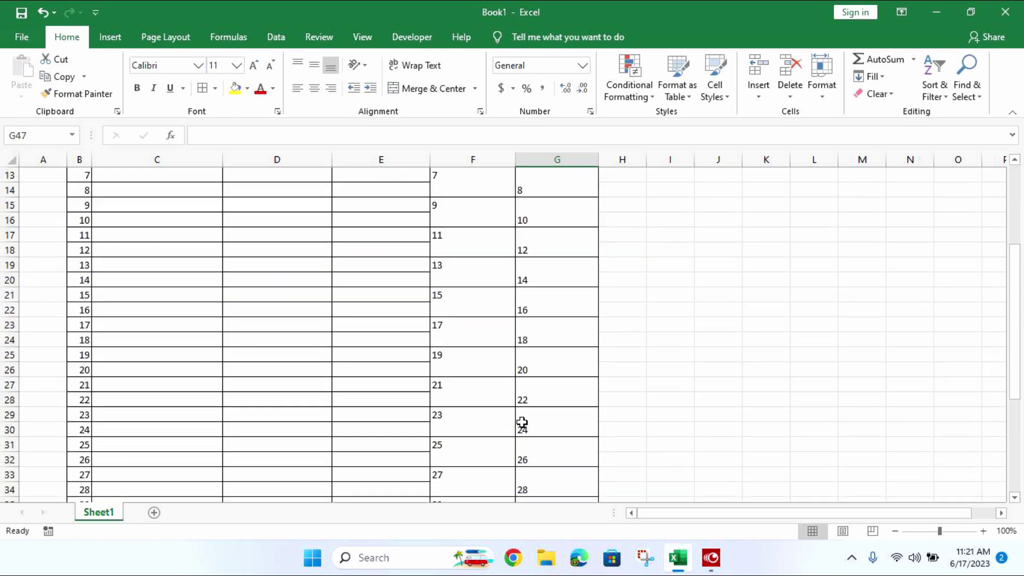
{"action": "scroll", "coordinate": [517, 429], "scroll_direction": "down", "scroll_amount": 4}
{"action": "scroll", "coordinate": [517, 429], "scroll_direction": "down", "scroll_amount": 4}
{"action": "left_click", "coordinate": [458, 427]}
{"action": "scroll", "coordinate": [414, 434], "scroll_direction": "up", "scroll_amount": 1}
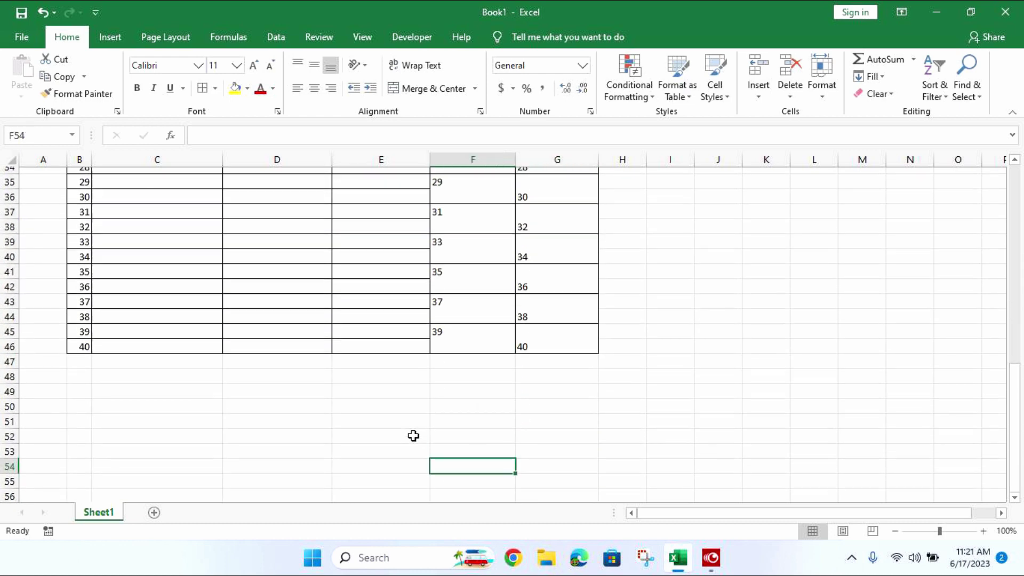
{"action": "scroll", "coordinate": [413, 433], "scroll_direction": "up", "scroll_amount": 5}
{"action": "scroll", "coordinate": [414, 433], "scroll_direction": "up", "scroll_amount": 5}
{"action": "scroll", "coordinate": [412, 440], "scroll_direction": "up", "scroll_amount": 1}
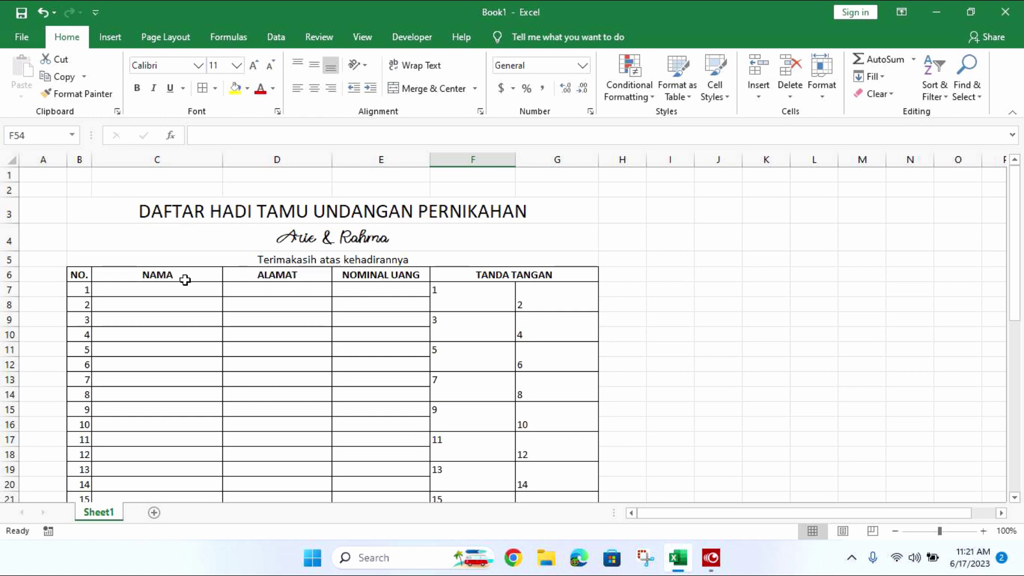
- Raise row 6 to height 24 and middle-align the B6:G6 headings
{"action": "left_click_drag", "start_coordinate": [11, 282], "coordinate": [17, 294]}
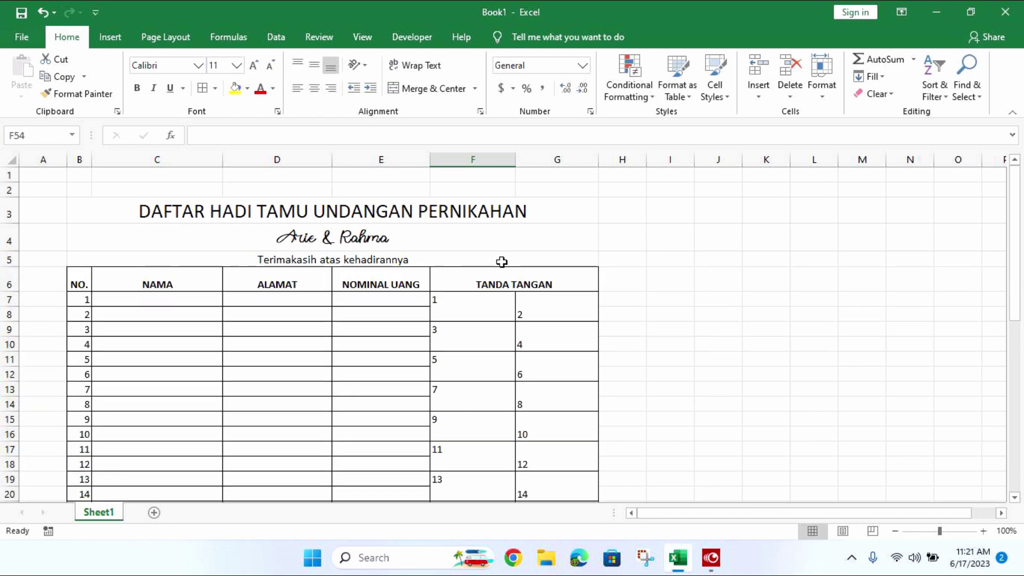
{"action": "mouse_move", "coordinate": [559, 286]}
{"action": "left_mouse_down"}
{"action": "mouse_move", "coordinate": [190, 292]}
{"action": "mouse_move", "coordinate": [86, 283]}
{"action": "left_mouse_up"}
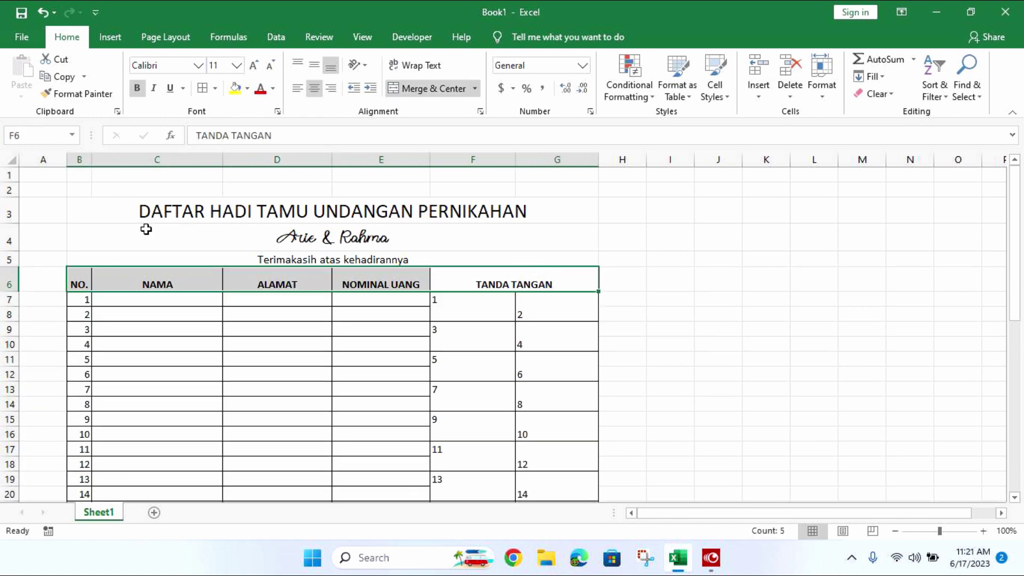
{"action": "left_click", "coordinate": [314, 65]}
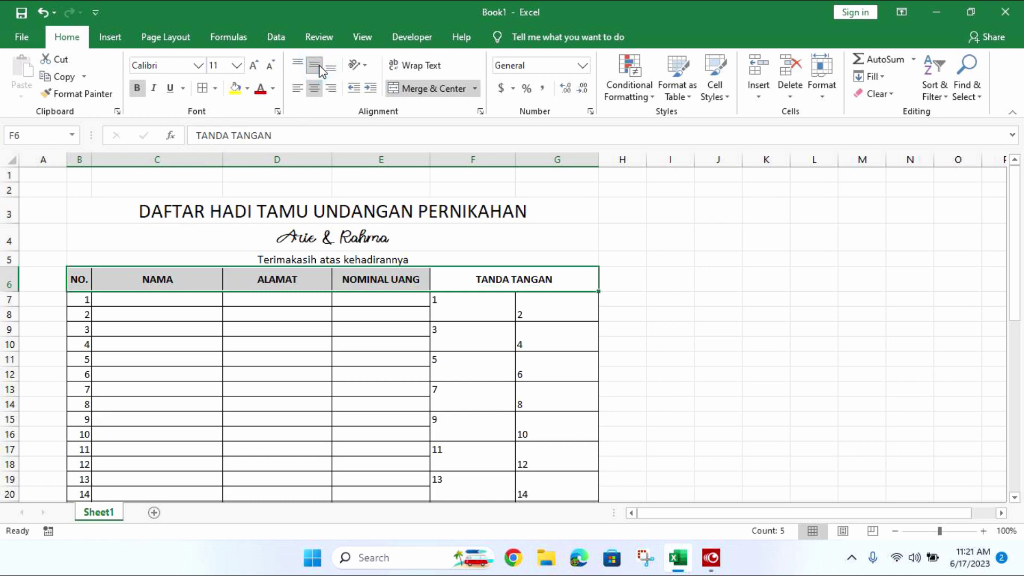
{"action": "left_click", "coordinate": [335, 278]}
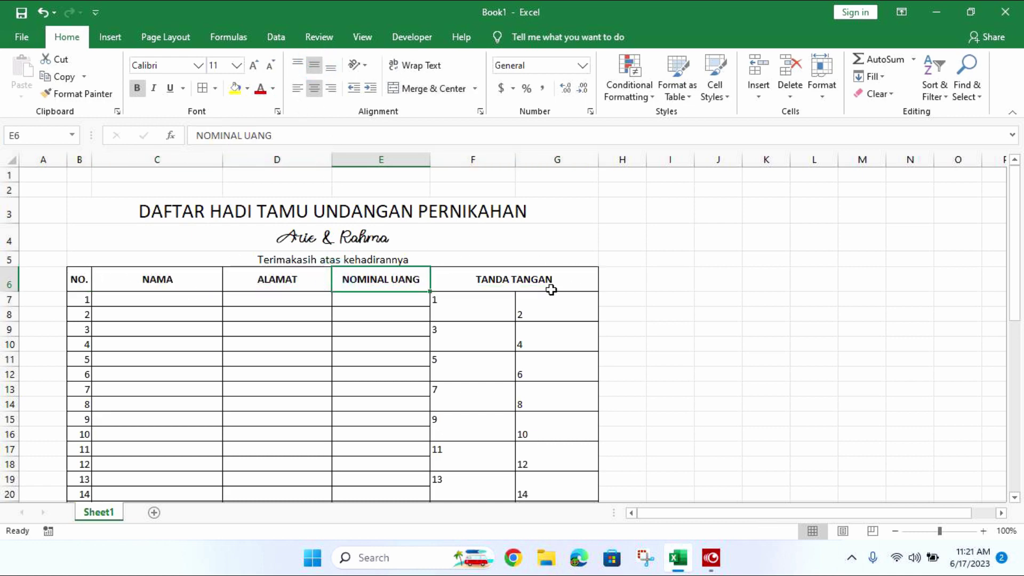
- Apply a thick outline border around header row B6:G6
{"action": "left_click_drag", "start_coordinate": [83, 284], "coordinate": [554, 282]}
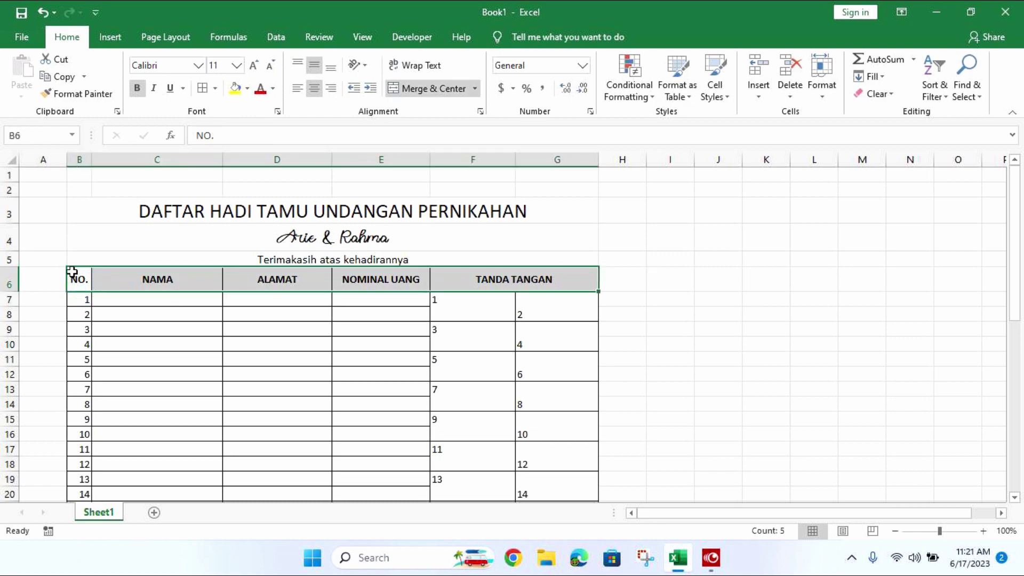
{"action": "left_click", "coordinate": [215, 89]}
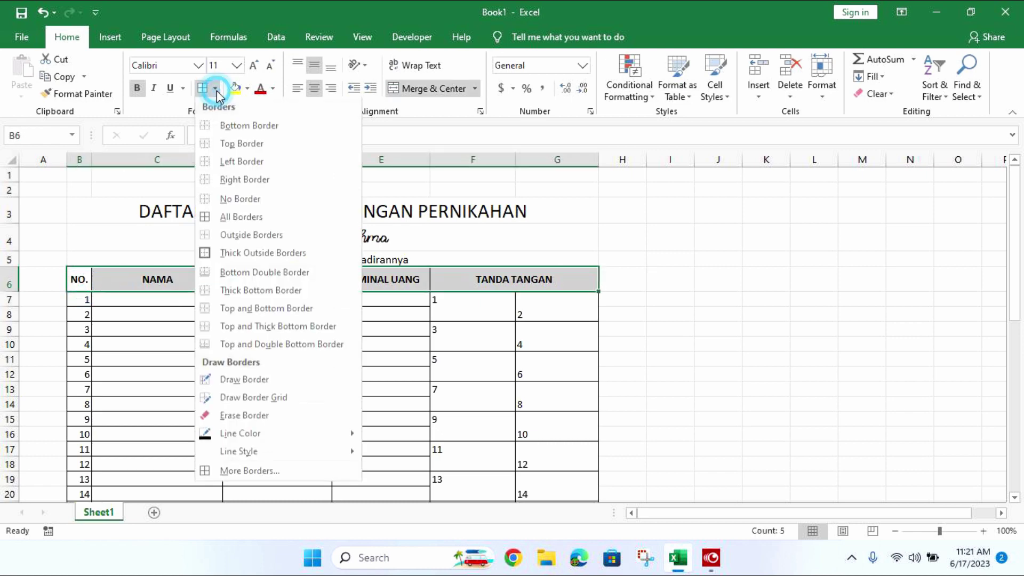
{"action": "left_click", "coordinate": [276, 471]}
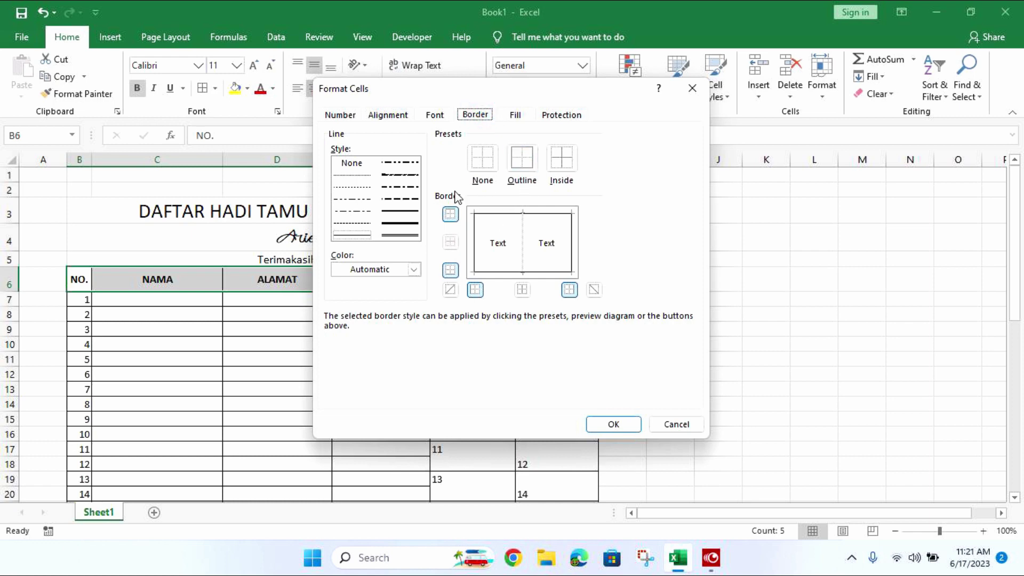
{"action": "left_click", "coordinate": [404, 224]}
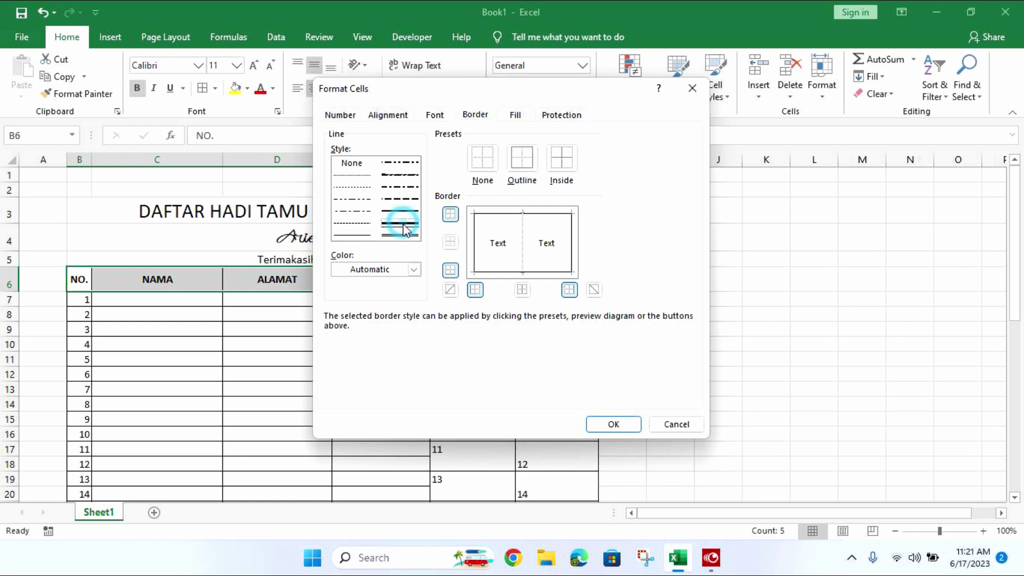
{"action": "left_click", "coordinate": [520, 165]}
{"action": "left_click", "coordinate": [601, 425]}
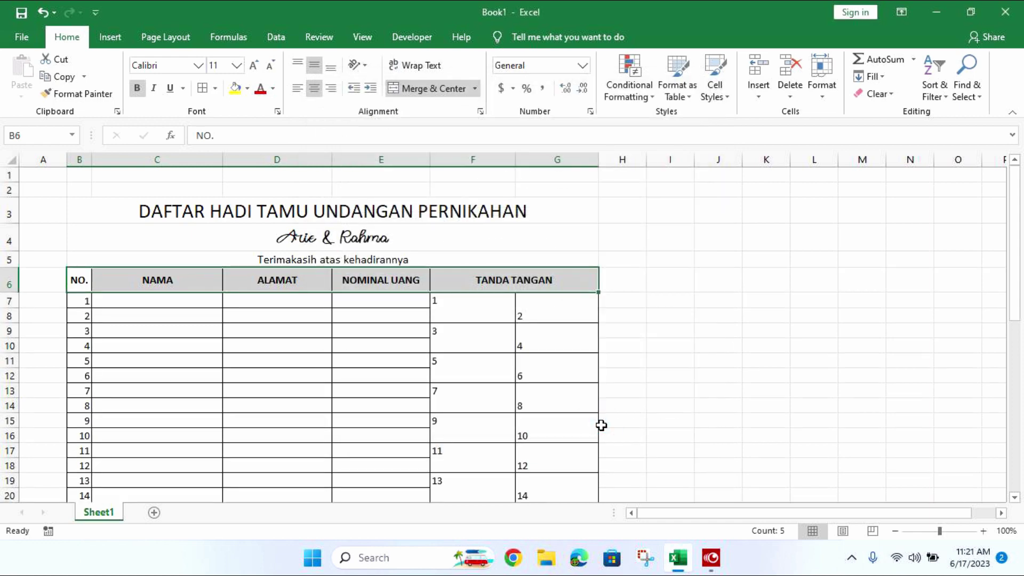
{"action": "left_click", "coordinate": [394, 334]}
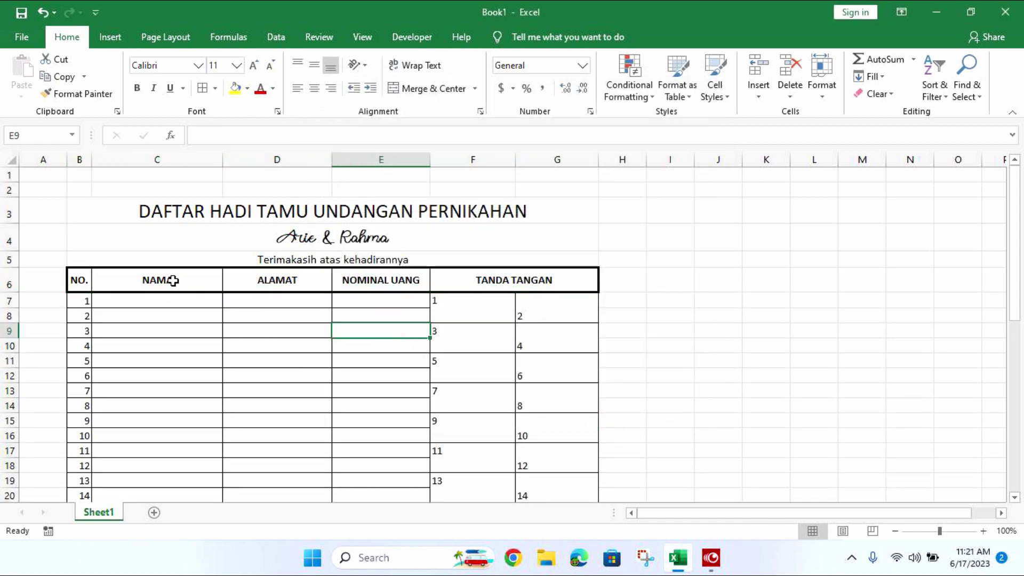
- Add thick inside dividers between the B6:G6 header cells
{"action": "left_click", "coordinate": [123, 277]}
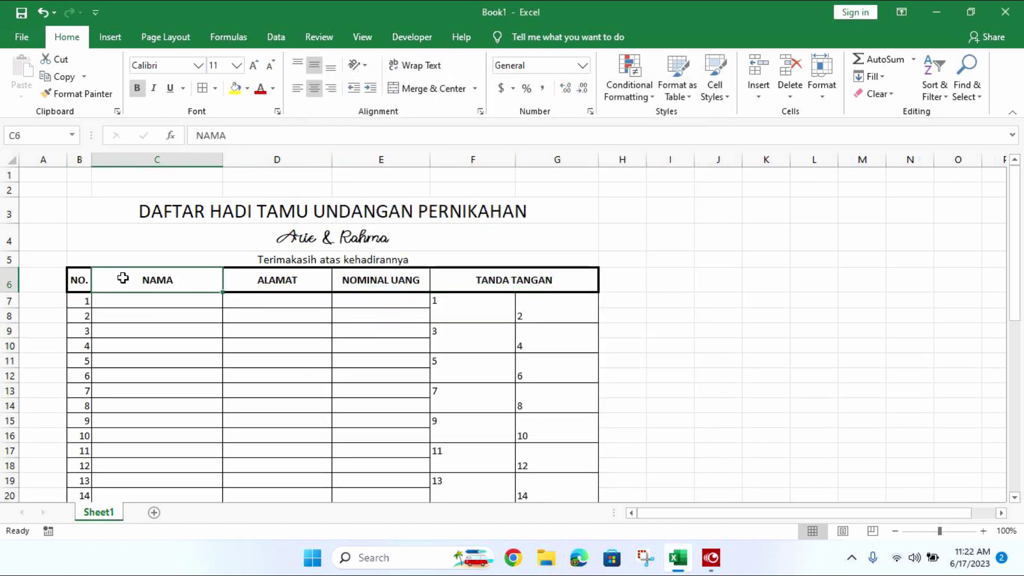
{"action": "left_click_drag", "start_coordinate": [83, 280], "coordinate": [381, 279]}
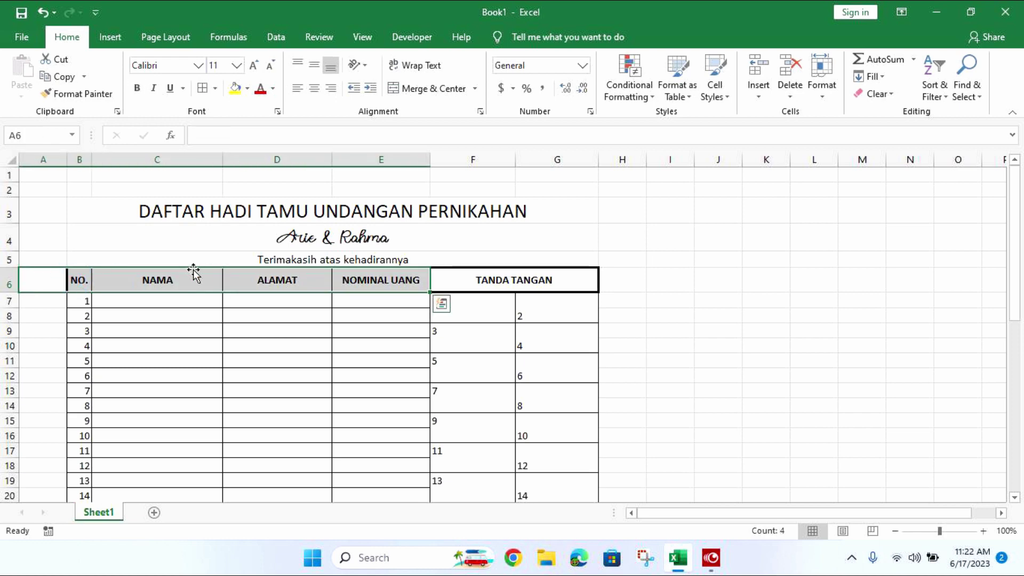
{"action": "left_click", "coordinate": [152, 275]}
{"action": "left_click_drag", "start_coordinate": [80, 280], "coordinate": [509, 282]}
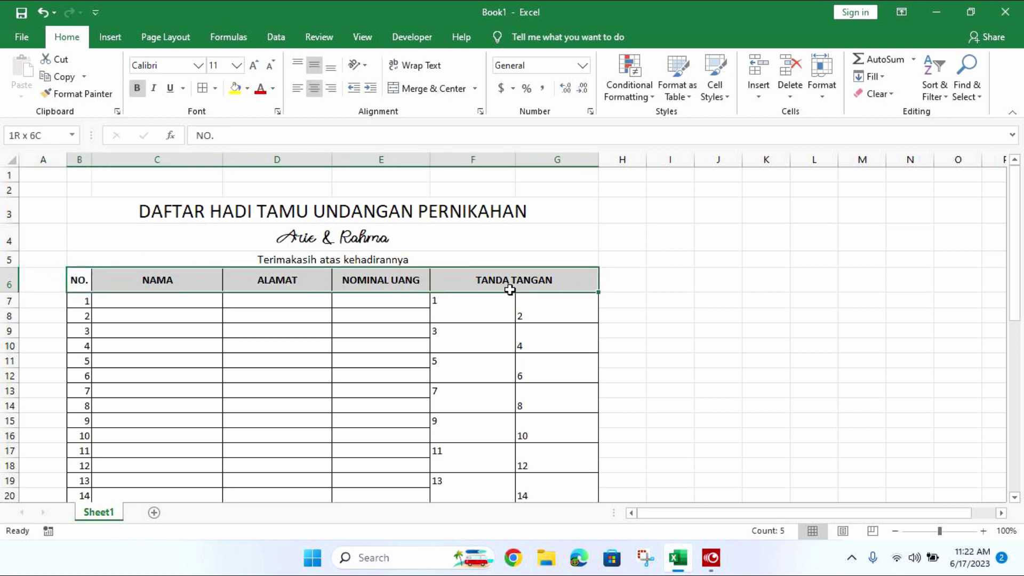
{"action": "left_click", "coordinate": [215, 88]}
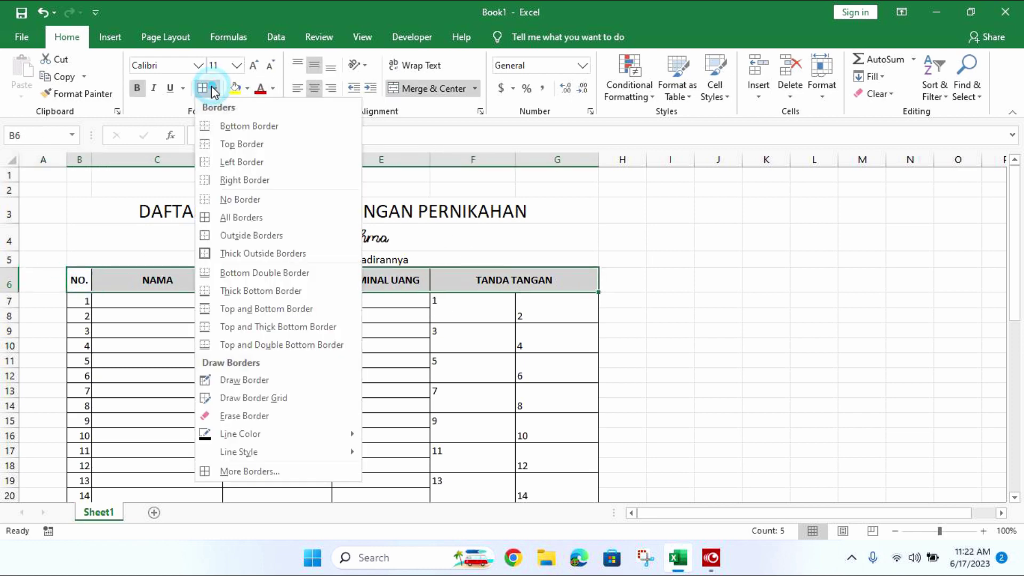
{"action": "left_click", "coordinate": [247, 472]}
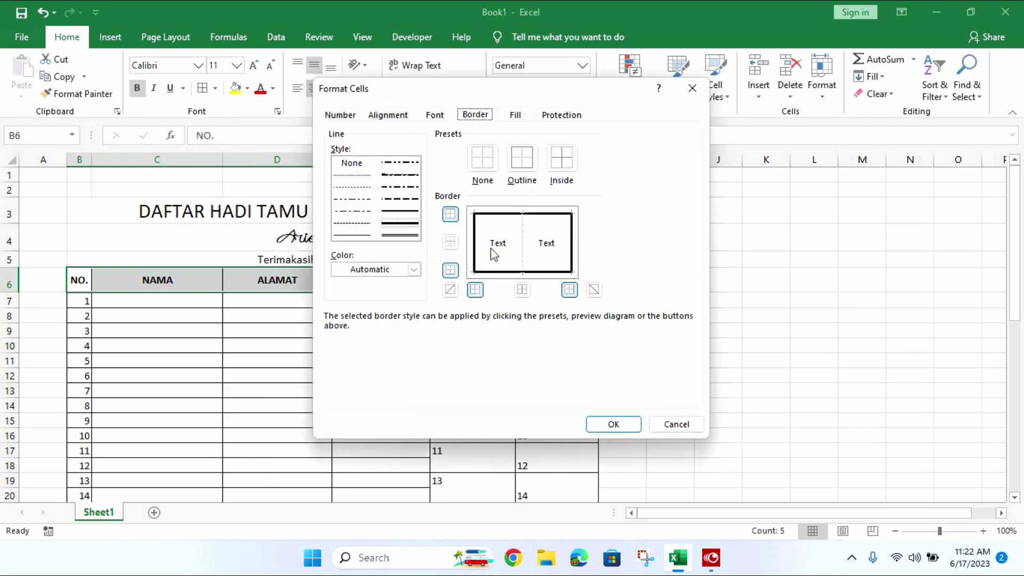
{"action": "left_click", "coordinate": [522, 237]}
{"action": "left_click", "coordinate": [435, 115]}
{"action": "left_click", "coordinate": [475, 114]}
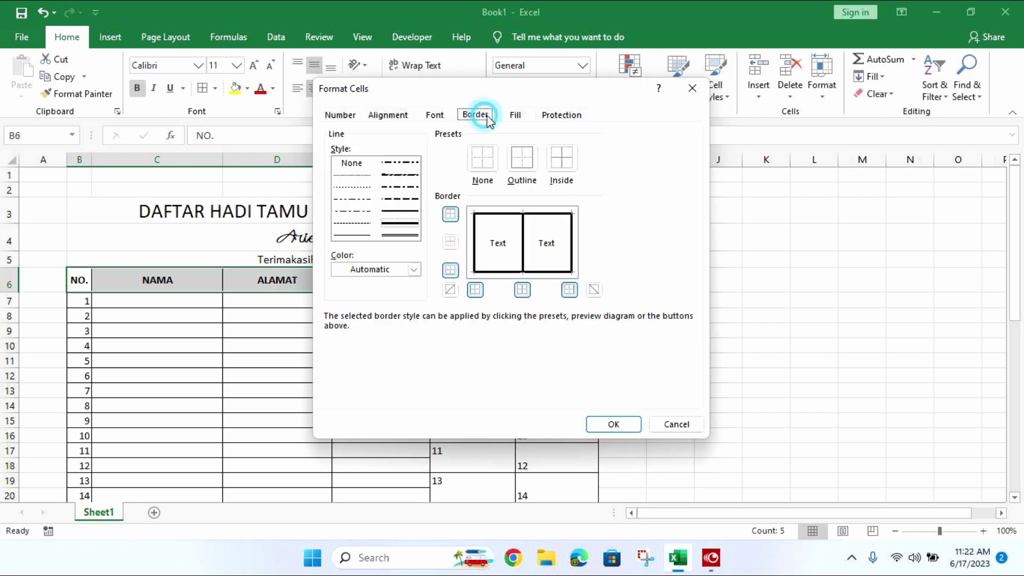
{"action": "left_click", "coordinate": [515, 115]}
{"action": "left_click", "coordinate": [562, 115]}
{"action": "left_click", "coordinate": [478, 115]}
{"action": "left_click", "coordinate": [613, 421]}
{"action": "left_click", "coordinate": [463, 376]}
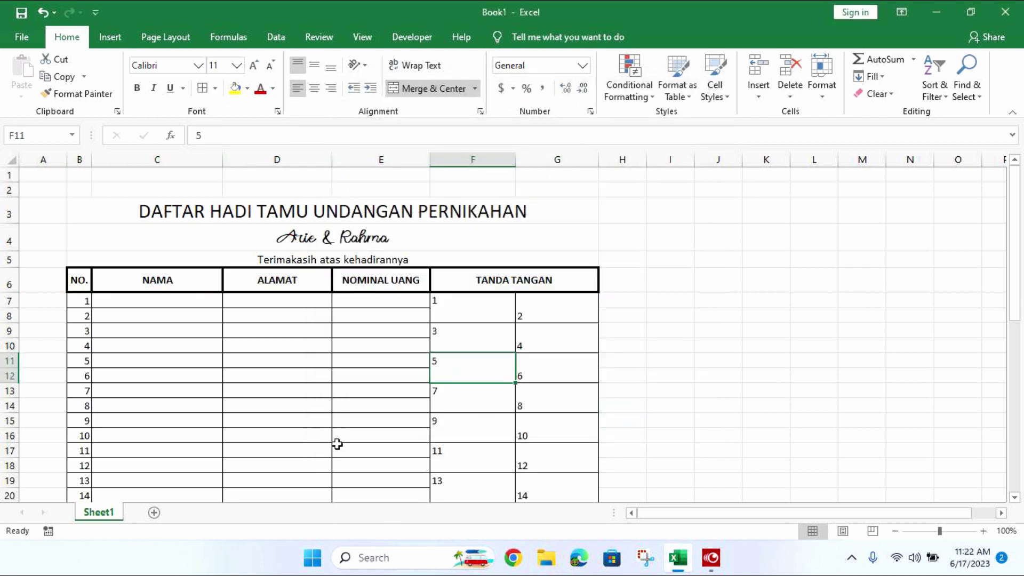
- Heighten row 5 and middle-align the merged B5 thank-you text
{"action": "scroll", "coordinate": [413, 329], "scroll_direction": "down", "scroll_amount": 1}
{"action": "scroll", "coordinate": [413, 329], "scroll_direction": "up", "scroll_amount": 2}
{"action": "left_click", "coordinate": [372, 262]}
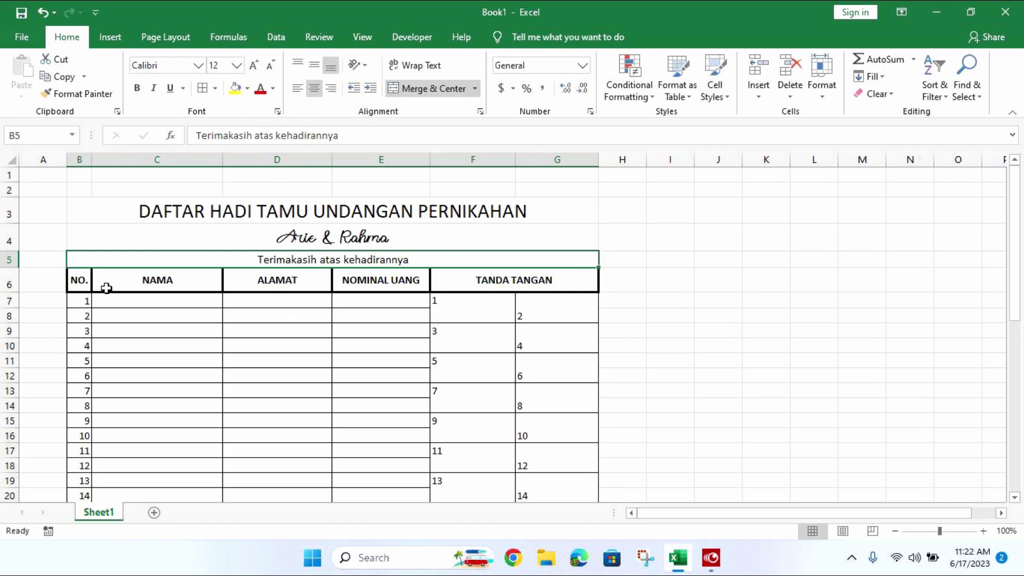
{"action": "left_click_drag", "start_coordinate": [16, 268], "coordinate": [17, 275]}
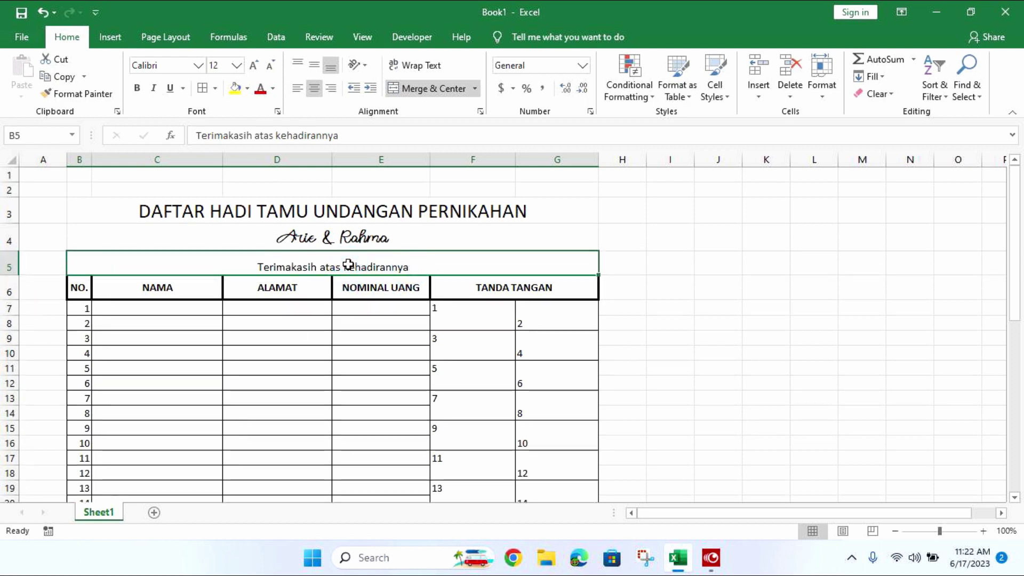
{"action": "left_click", "coordinate": [315, 64]}
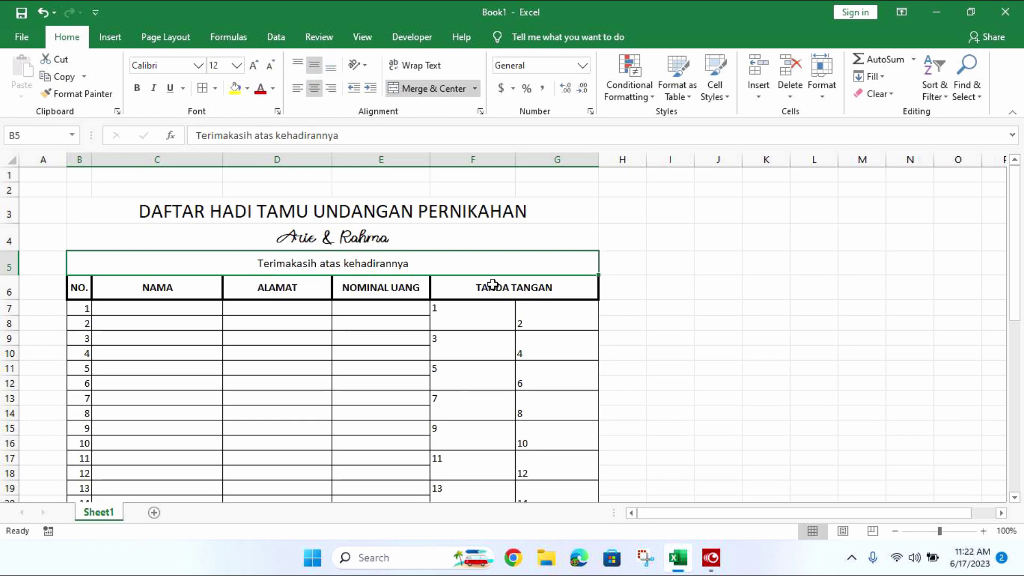
{"action": "scroll", "coordinate": [547, 270], "scroll_direction": "down", "scroll_amount": 3}
{"action": "scroll", "coordinate": [523, 379], "scroll_direction": "down", "scroll_amount": 7}
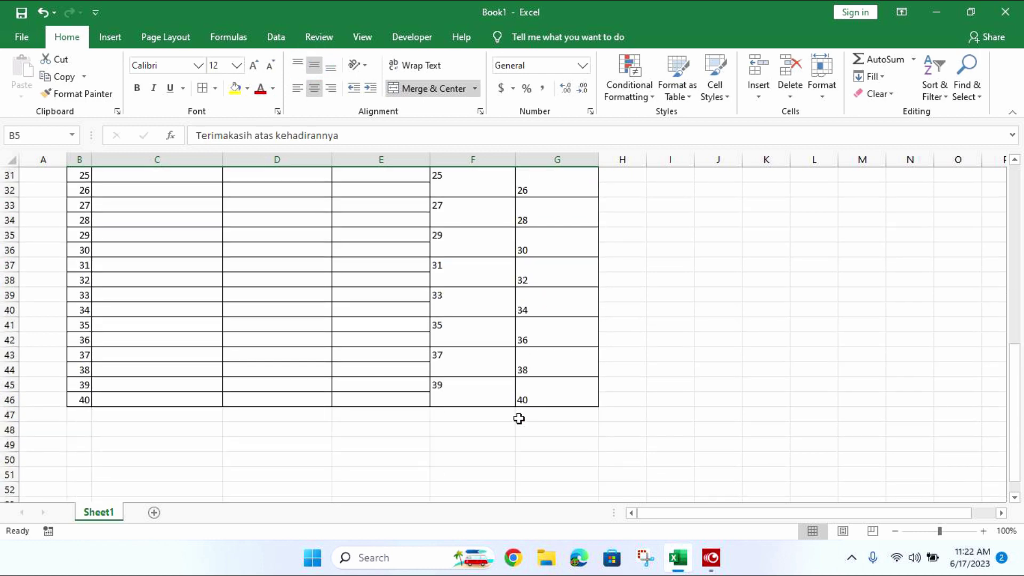
{"action": "scroll", "coordinate": [522, 418], "scroll_direction": "down", "scroll_amount": 3}
- Type 'Cenggini, 12 Juni 2025' in F47, merge F47:G47, and right-align it
{"action": "left_click", "coordinate": [442, 283]}
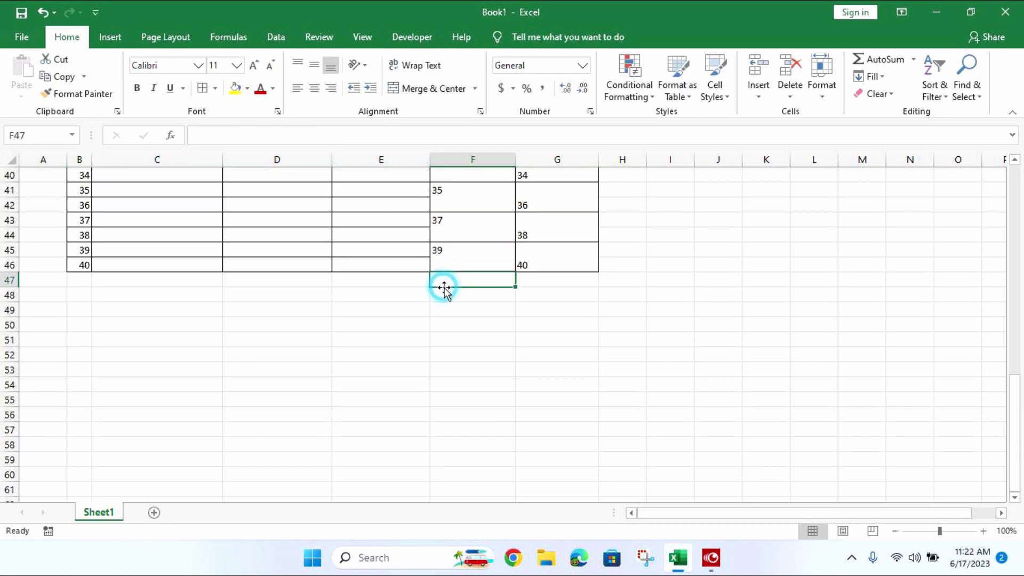
{"action": "left_click", "coordinate": [522, 280]}
{"action": "left_click", "coordinate": [474, 281]}
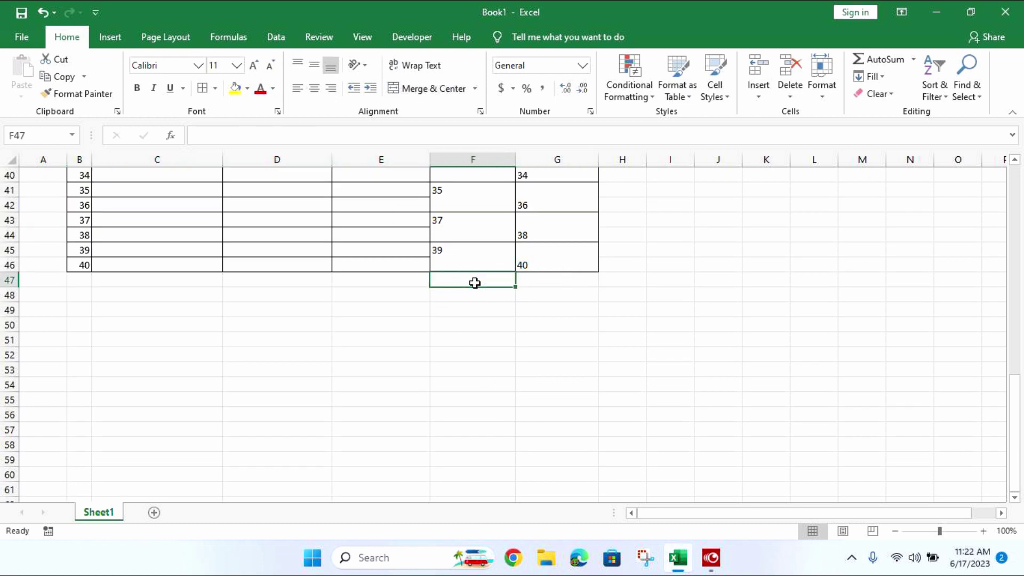
{"action": "type", "text": "Cenggini, 12 Juni 2025"}
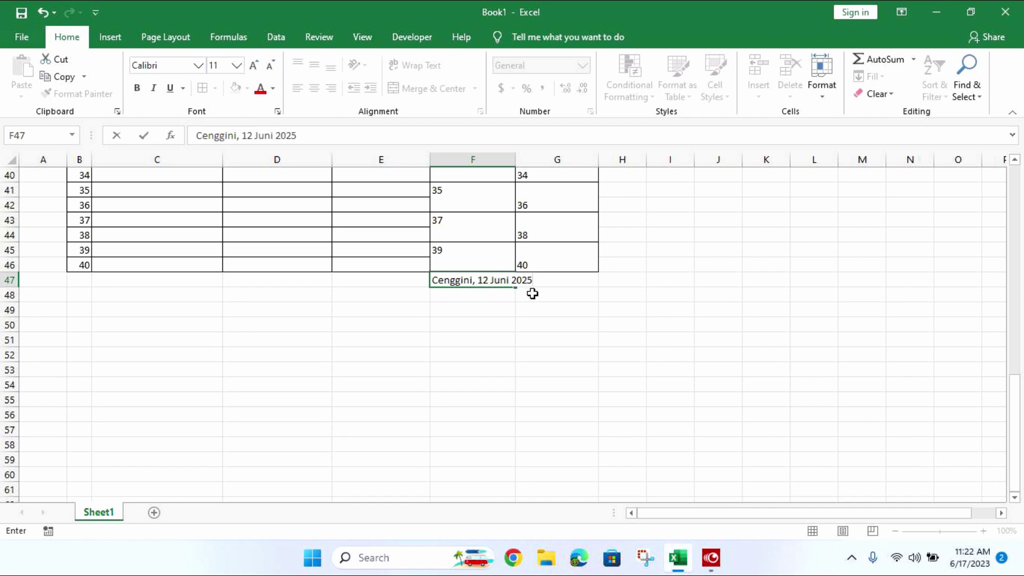
{"action": "left_click_drag", "start_coordinate": [551, 283], "coordinate": [472, 281]}
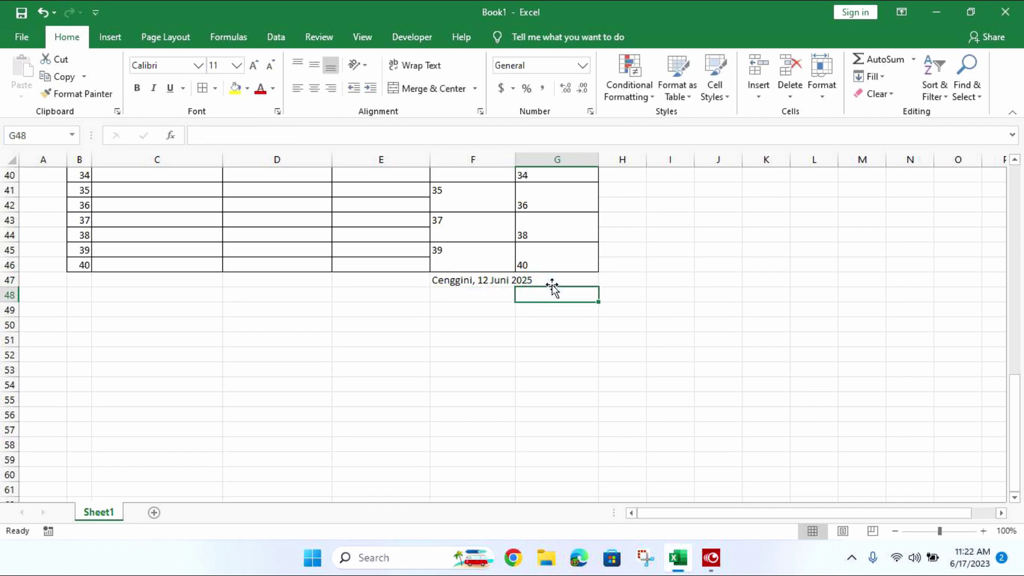
{"action": "left_click", "coordinate": [331, 88]}
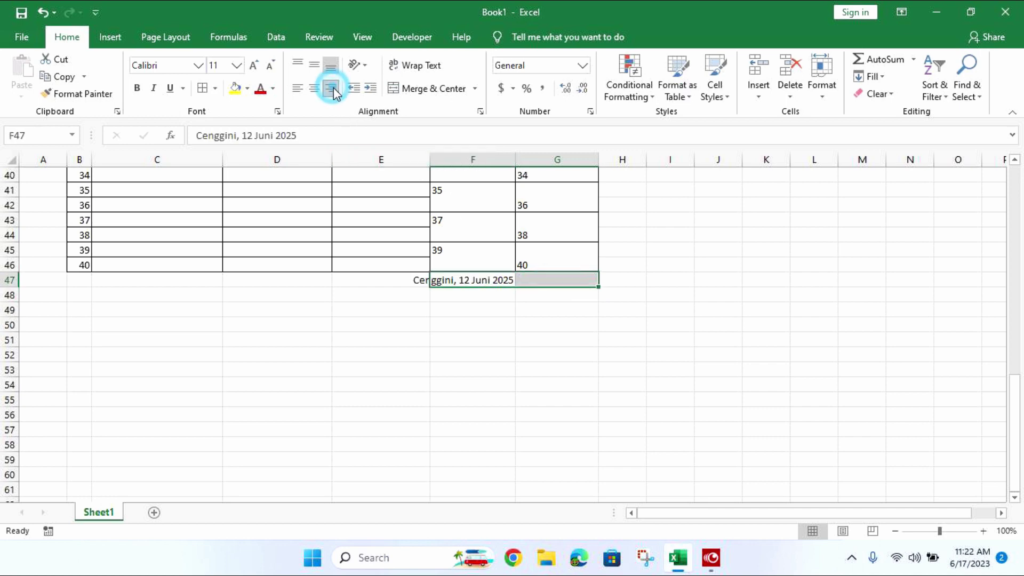
{"action": "left_click", "coordinate": [433, 88]}
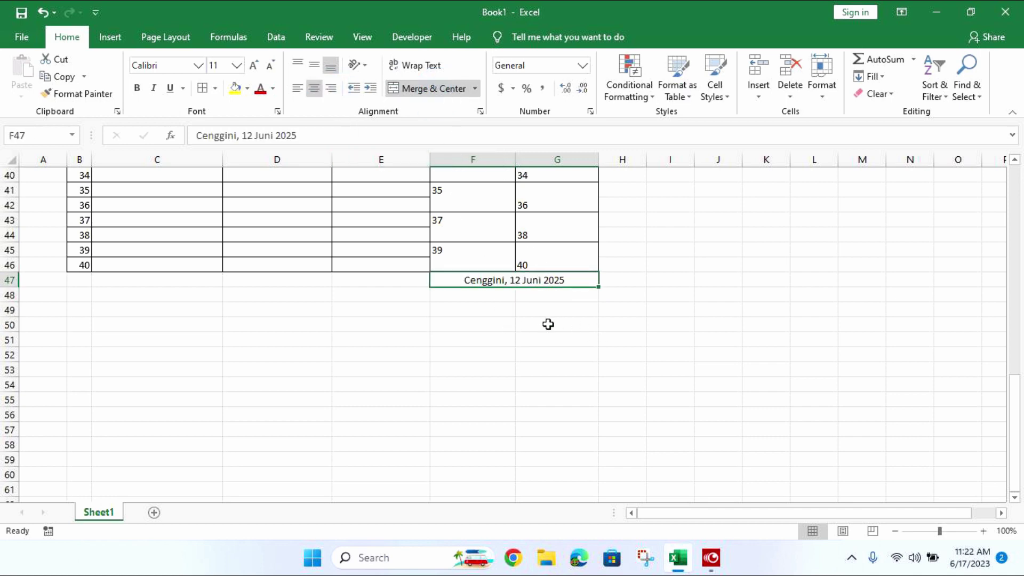
{"action": "left_click", "coordinate": [331, 88]}
{"action": "left_click", "coordinate": [549, 312]}
- Centre the NO. column cells B6:B46 both horizontally and vertically
{"action": "scroll", "coordinate": [565, 426], "scroll_direction": "down", "scroll_amount": 1}
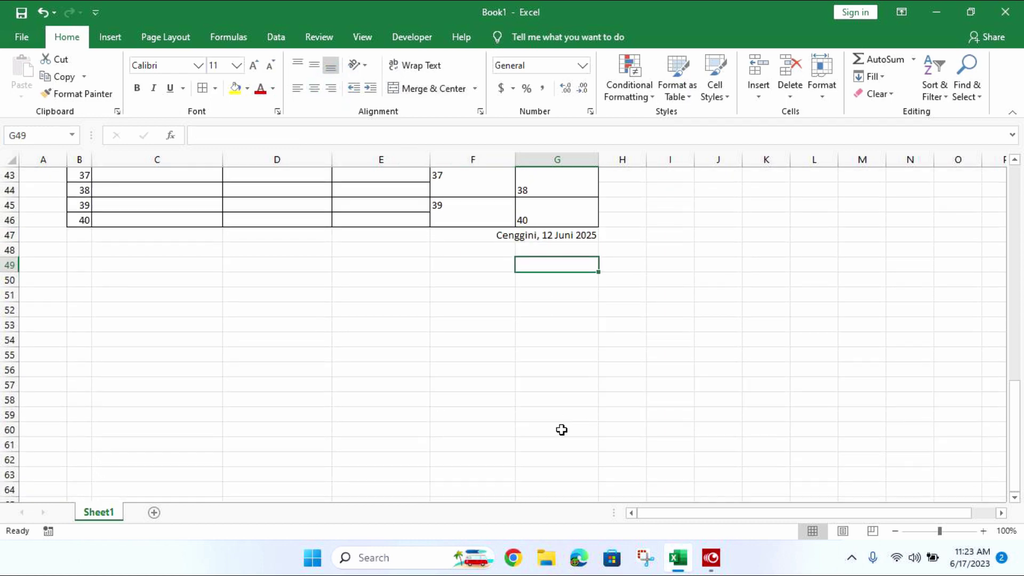
{"action": "scroll", "coordinate": [538, 332], "scroll_direction": "up", "scroll_amount": 2}
{"action": "scroll", "coordinate": [543, 343], "scroll_direction": "up", "scroll_amount": 1}
{"action": "scroll", "coordinate": [584, 301], "scroll_direction": "up", "scroll_amount": 3}
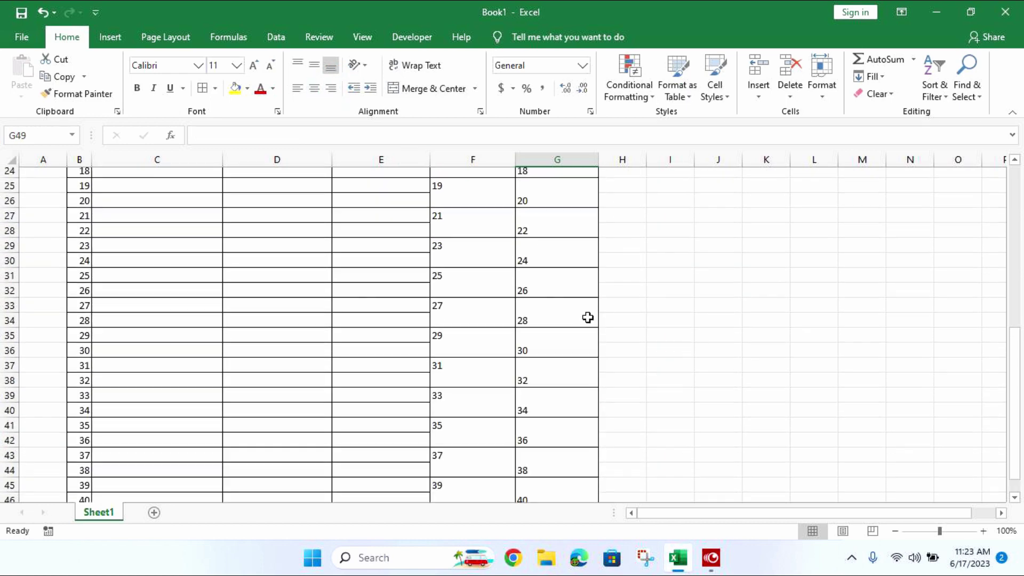
{"action": "scroll", "coordinate": [584, 318], "scroll_direction": "up", "scroll_amount": 6}
{"action": "scroll", "coordinate": [249, 391], "scroll_direction": "up", "scroll_amount": 1}
{"action": "scroll", "coordinate": [338, 368], "scroll_direction": "up", "scroll_amount": 1}
{"action": "scroll", "coordinate": [327, 423], "scroll_direction": "down", "scroll_amount": 5}
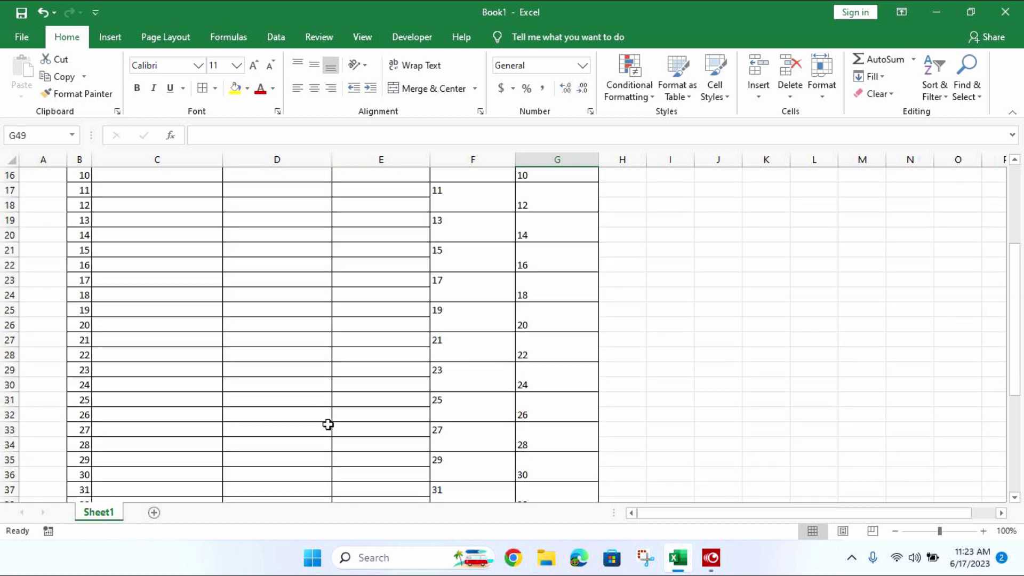
{"action": "scroll", "coordinate": [315, 432], "scroll_direction": "down", "scroll_amount": 5}
{"action": "scroll", "coordinate": [315, 433], "scroll_direction": "down", "scroll_amount": 2}
{"action": "left_click", "coordinate": [80, 323]}
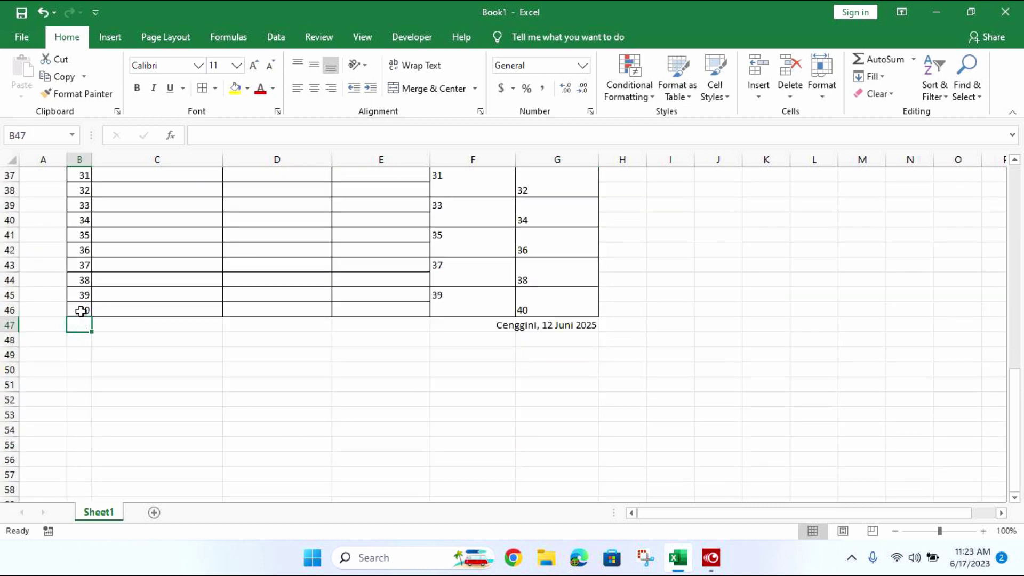
{"action": "mouse_move", "coordinate": [80, 308]}
{"action": "left_mouse_down"}
{"action": "mouse_move", "coordinate": [82, 157]}
{"action": "mouse_move", "coordinate": [80, 233]}
{"action": "left_mouse_up"}
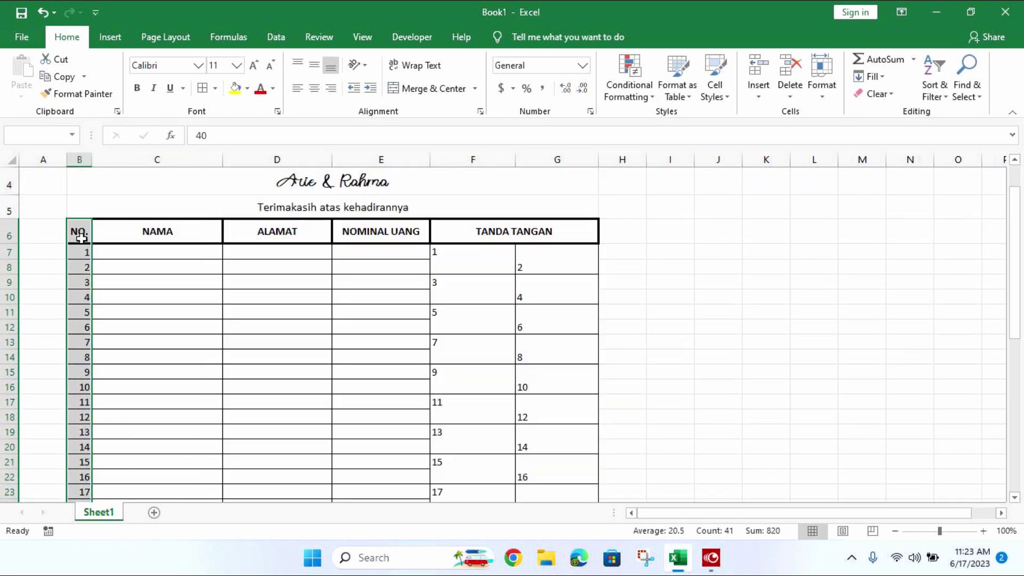
{"action": "left_click", "coordinate": [314, 88]}
{"action": "scroll", "coordinate": [314, 68], "scroll_direction": "down", "scroll_amount": 10}
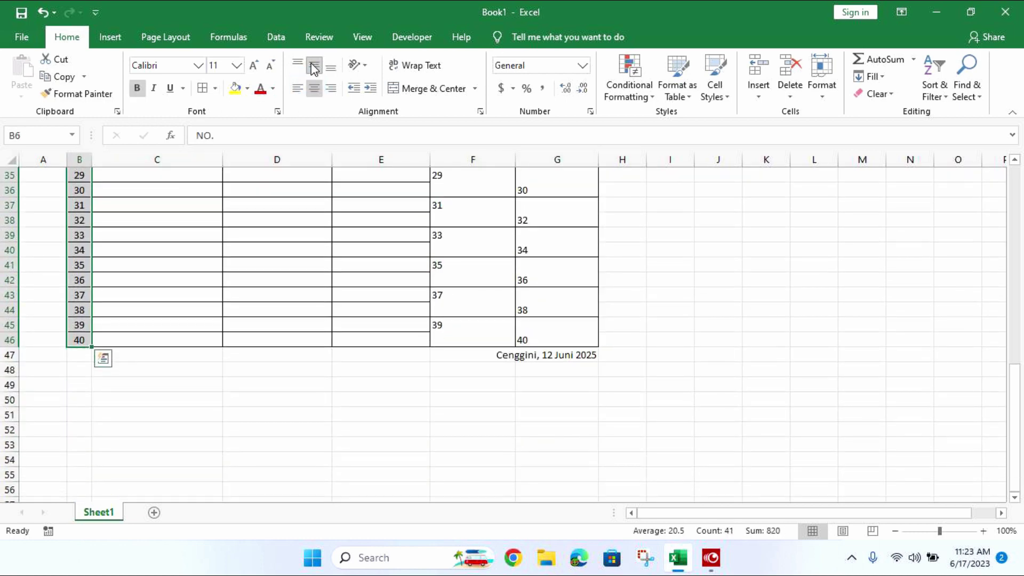
{"action": "left_click", "coordinate": [311, 63]}
{"action": "scroll", "coordinate": [222, 336], "scroll_direction": "up", "scroll_amount": 4}
{"action": "scroll", "coordinate": [222, 352], "scroll_direction": "up", "scroll_amount": 4}
{"action": "scroll", "coordinate": [222, 354], "scroll_direction": "up", "scroll_amount": 3}
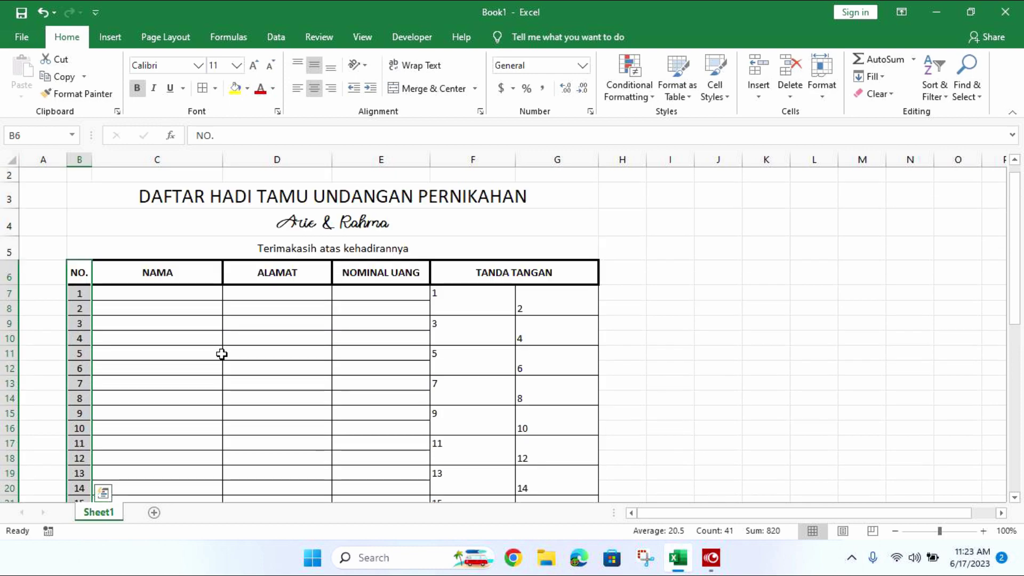
- Deselect the numbers column and select the Terimakasih thank-you line below the list
{"action": "left_click", "coordinate": [110, 378]}
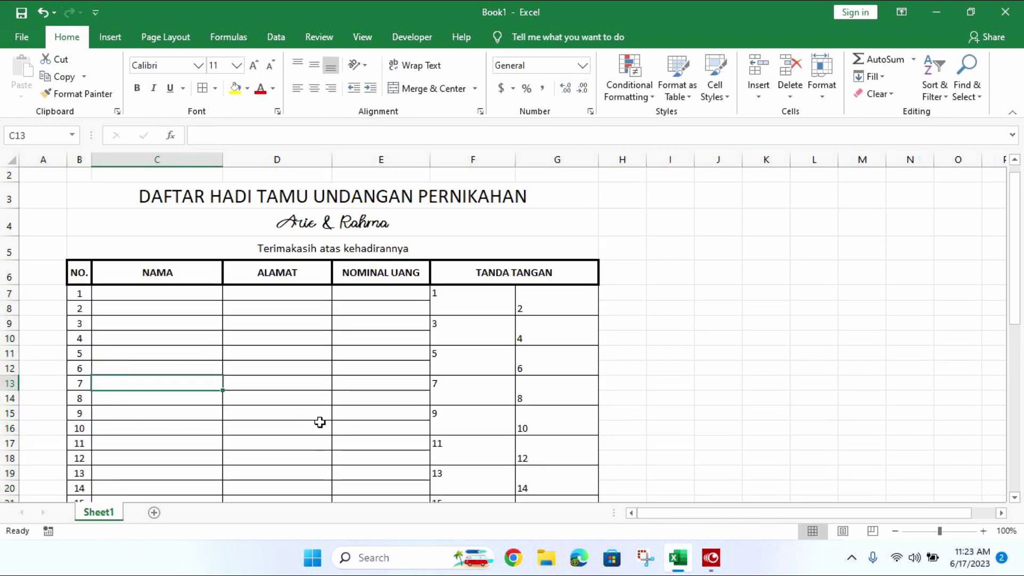
{"action": "scroll", "coordinate": [319, 421], "scroll_direction": "down", "scroll_amount": 1}
{"action": "scroll", "coordinate": [320, 422], "scroll_direction": "down", "scroll_amount": 1}
{"action": "scroll", "coordinate": [373, 389], "scroll_direction": "up", "scroll_amount": 2}
{"action": "left_click", "coordinate": [425, 263]}
- Scroll through the guest list to review it and clear the selection
{"action": "scroll", "coordinate": [432, 373], "scroll_direction": "down", "scroll_amount": 3}
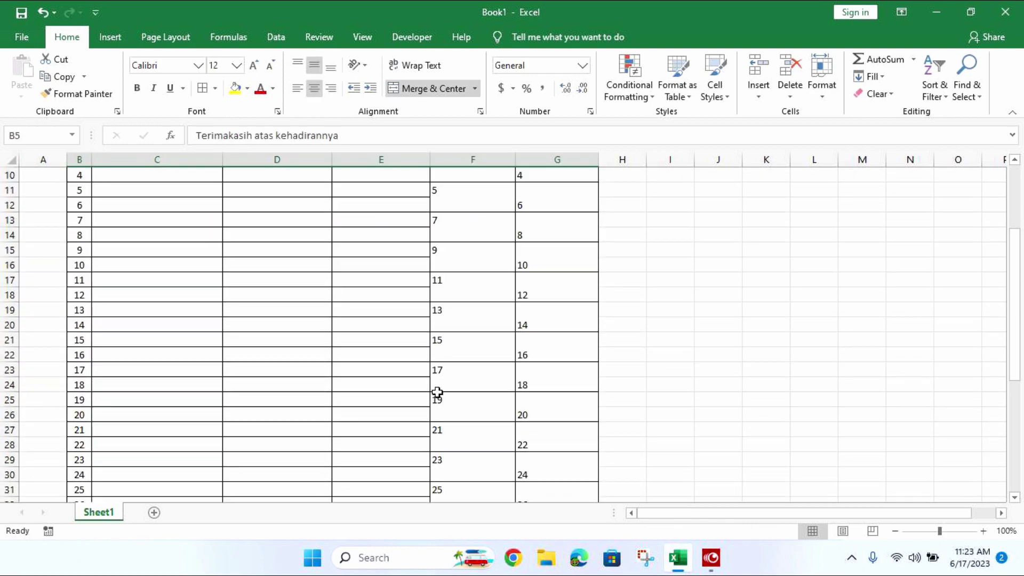
{"action": "scroll", "coordinate": [437, 395], "scroll_direction": "down", "scroll_amount": 7}
{"action": "scroll", "coordinate": [437, 397], "scroll_direction": "down", "scroll_amount": 3}
{"action": "scroll", "coordinate": [438, 400], "scroll_direction": "up", "scroll_amount": 1}
{"action": "scroll", "coordinate": [438, 401], "scroll_direction": "up", "scroll_amount": 2}
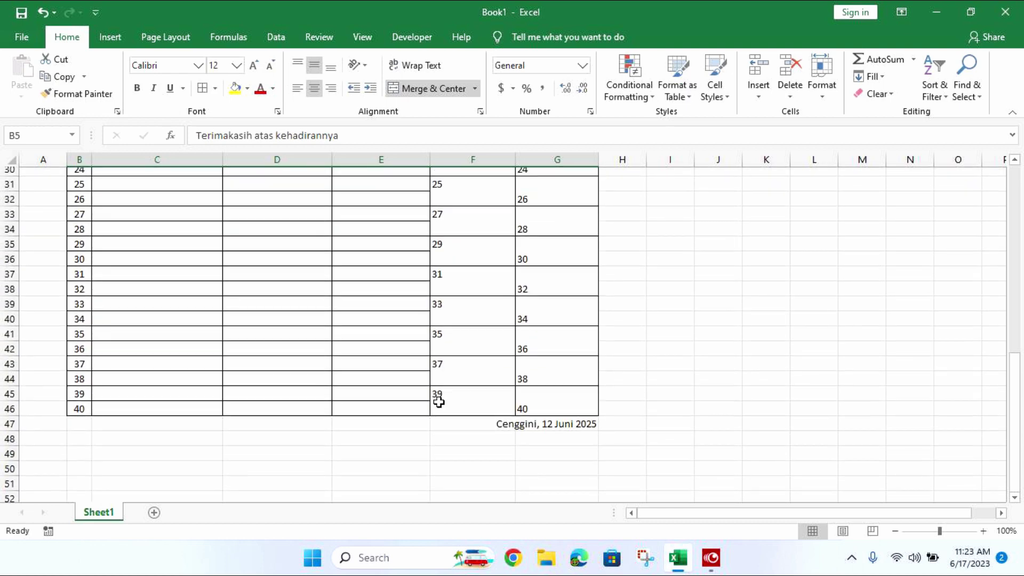
{"action": "scroll", "coordinate": [309, 379], "scroll_direction": "up", "scroll_amount": 7}
{"action": "scroll", "coordinate": [181, 359], "scroll_direction": "up", "scroll_amount": 3}
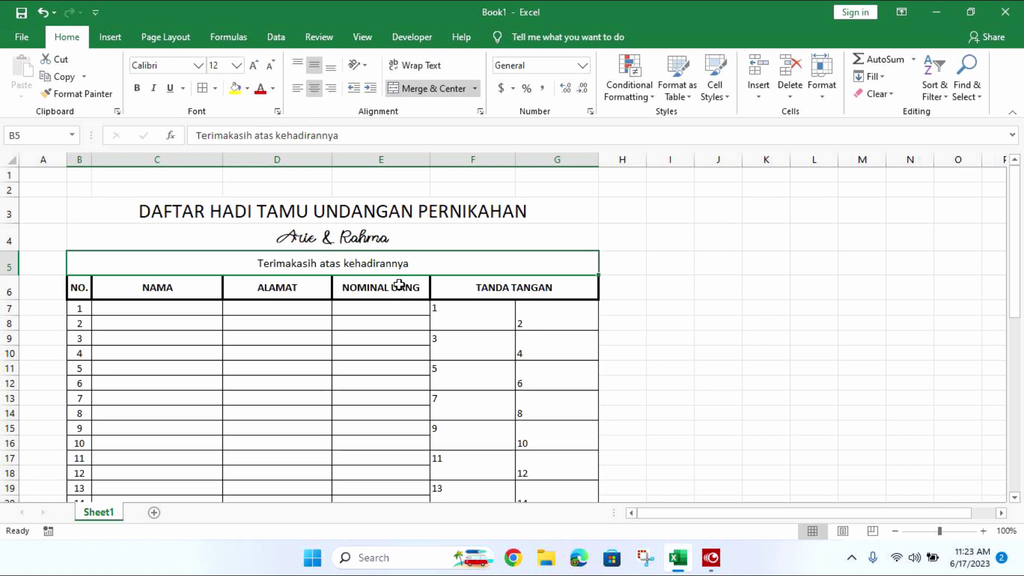
{"action": "scroll", "coordinate": [399, 288], "scroll_direction": "down", "scroll_amount": 3}
{"action": "scroll", "coordinate": [399, 290], "scroll_direction": "down", "scroll_amount": 3}
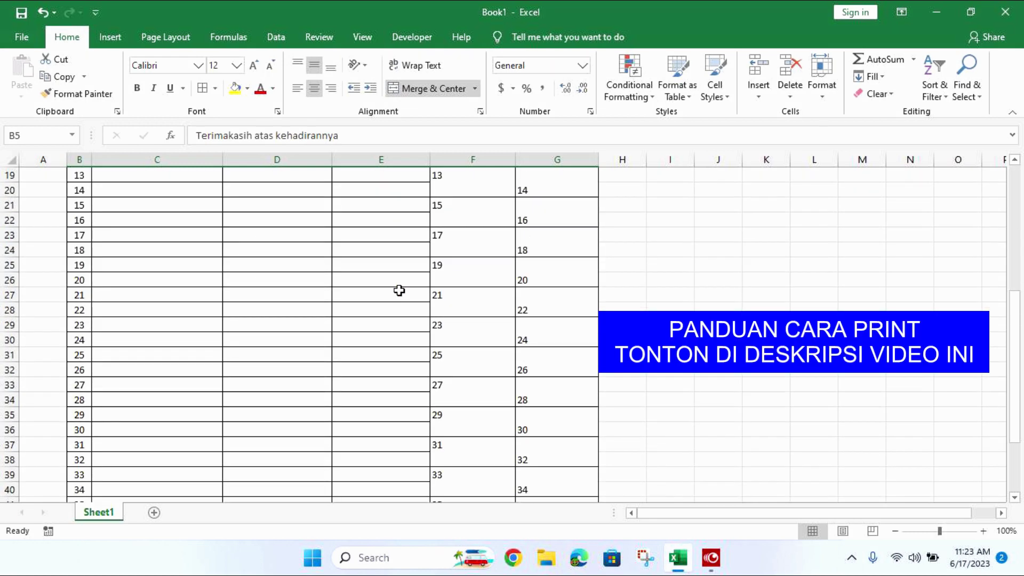
{"action": "scroll", "coordinate": [399, 290], "scroll_direction": "down", "scroll_amount": 1}
{"action": "scroll", "coordinate": [399, 296], "scroll_direction": "down", "scroll_amount": 1}
{"action": "scroll", "coordinate": [399, 304], "scroll_direction": "down", "scroll_amount": 1}
{"action": "scroll", "coordinate": [390, 336], "scroll_direction": "down", "scroll_amount": 2}
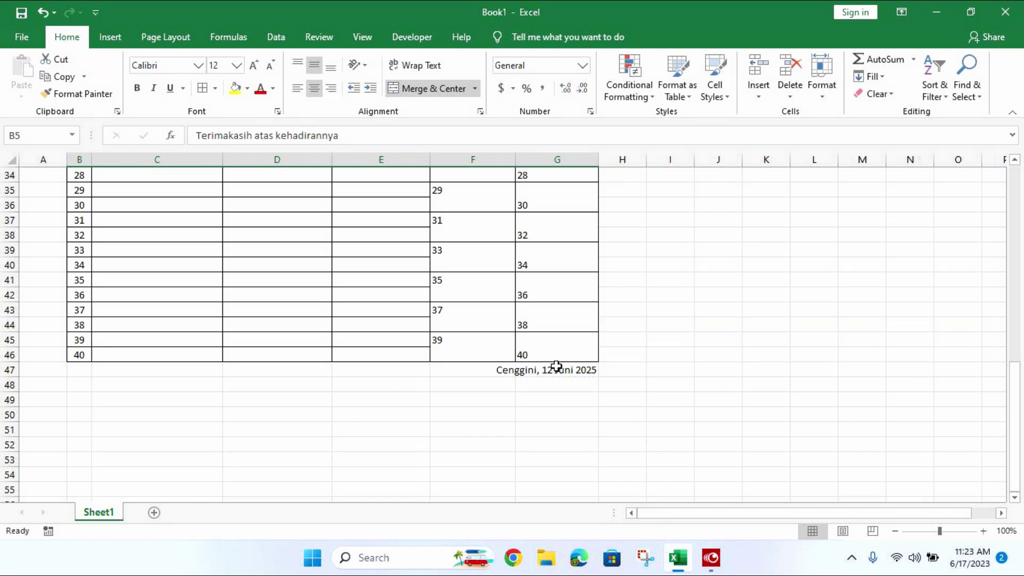
{"action": "scroll", "coordinate": [560, 373], "scroll_direction": "up", "scroll_amount": 4}
{"action": "scroll", "coordinate": [567, 381], "scroll_direction": "up", "scroll_amount": 4}
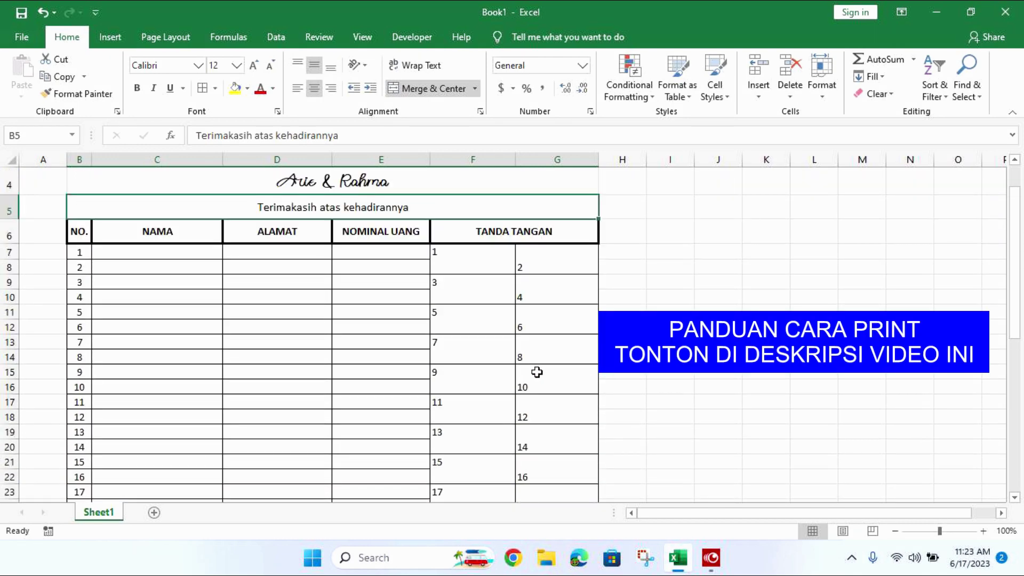
{"action": "scroll", "coordinate": [520, 384], "scroll_direction": "up", "scroll_amount": 1}
{"action": "scroll", "coordinate": [520, 381], "scroll_direction": "down", "scroll_amount": 3}
{"action": "scroll", "coordinate": [501, 405], "scroll_direction": "down", "scroll_amount": 3}
{"action": "scroll", "coordinate": [485, 434], "scroll_direction": "down", "scroll_amount": 5}
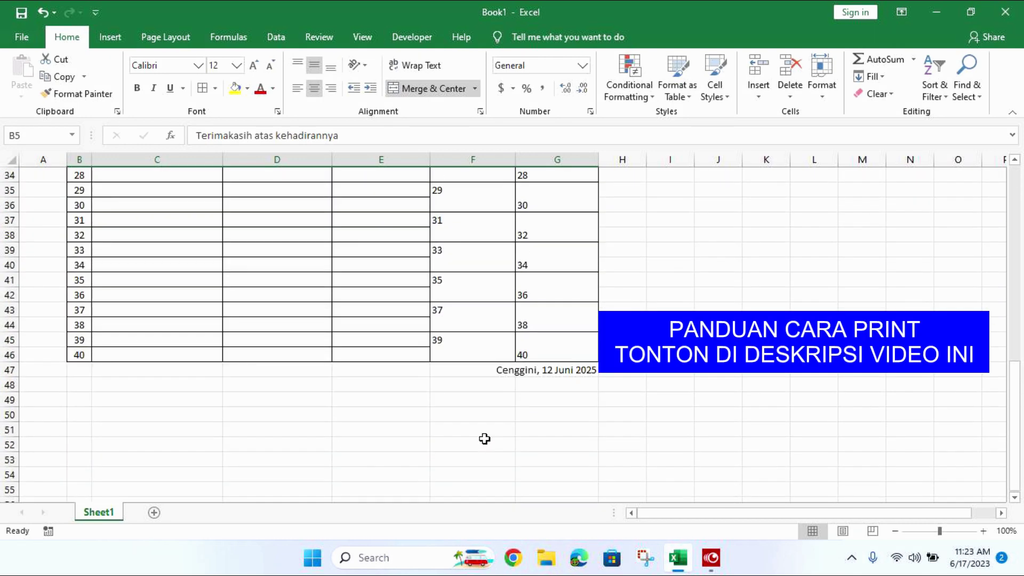
{"action": "left_click", "coordinate": [484, 439]}
{"action": "scroll", "coordinate": [486, 425], "scroll_direction": "up", "scroll_amount": 1}
{"action": "scroll", "coordinate": [487, 423], "scroll_direction": "up", "scroll_amount": 6}
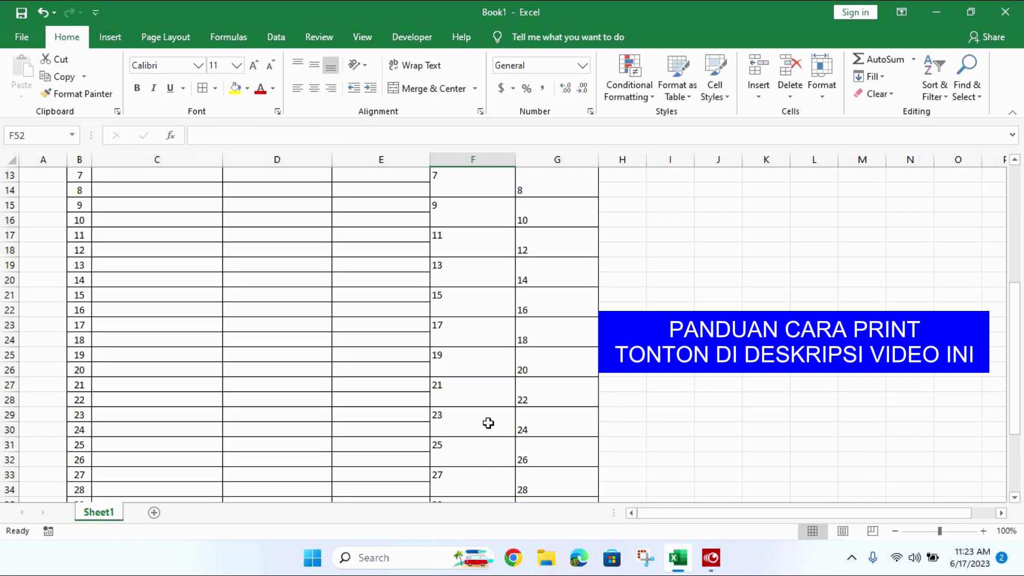
{"action": "scroll", "coordinate": [469, 379], "scroll_direction": "up", "scroll_amount": 4}
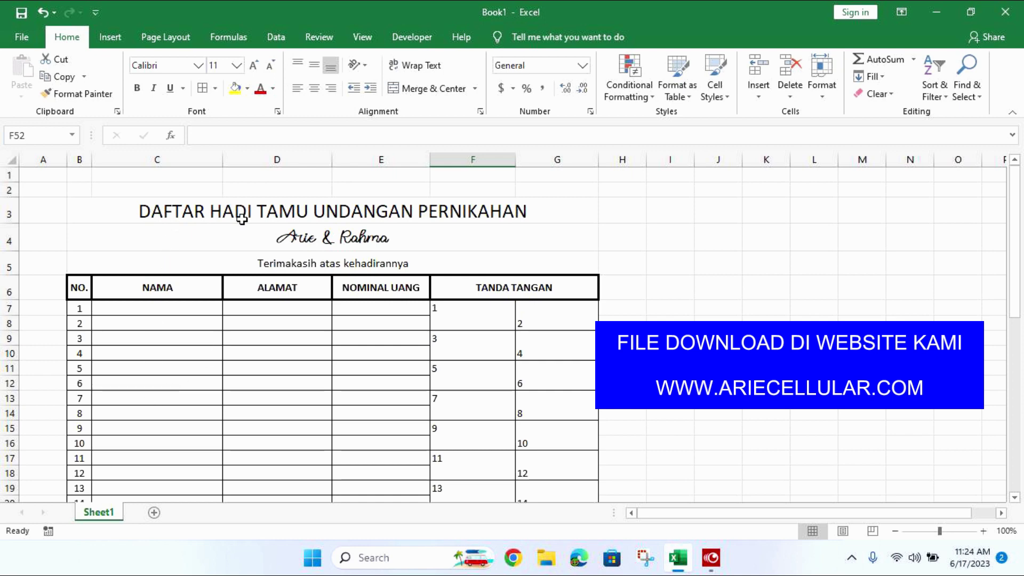
- Insert the letter 'r' after HADI in title cell B3
{"action": "double_click", "coordinate": [252, 216]}
{"action": "type", "text": "r"}
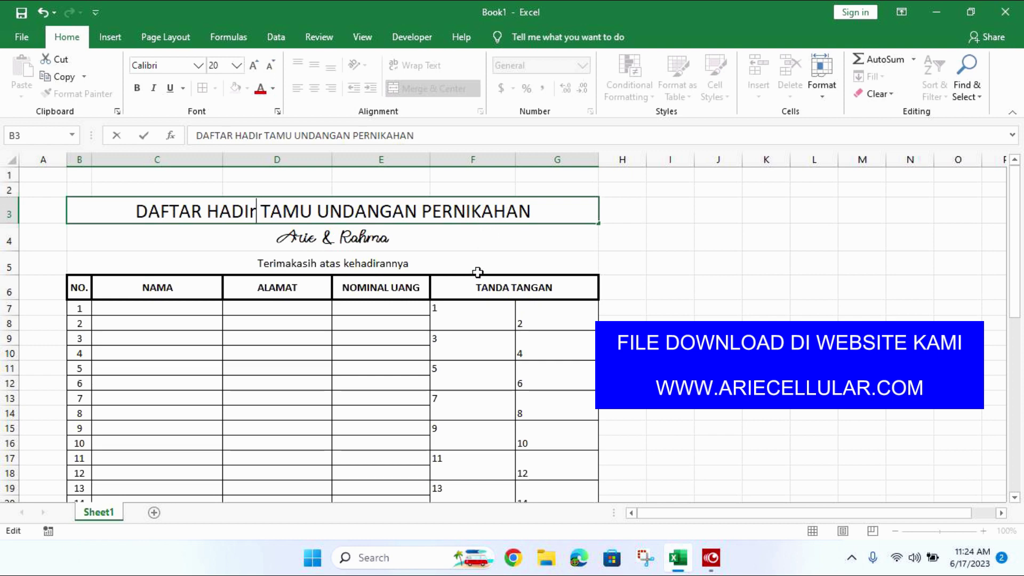
{"action": "scroll", "coordinate": [358, 376], "scroll_direction": "down", "scroll_amount": 6}
{"action": "scroll", "coordinate": [358, 369], "scroll_direction": "down", "scroll_amount": 3}
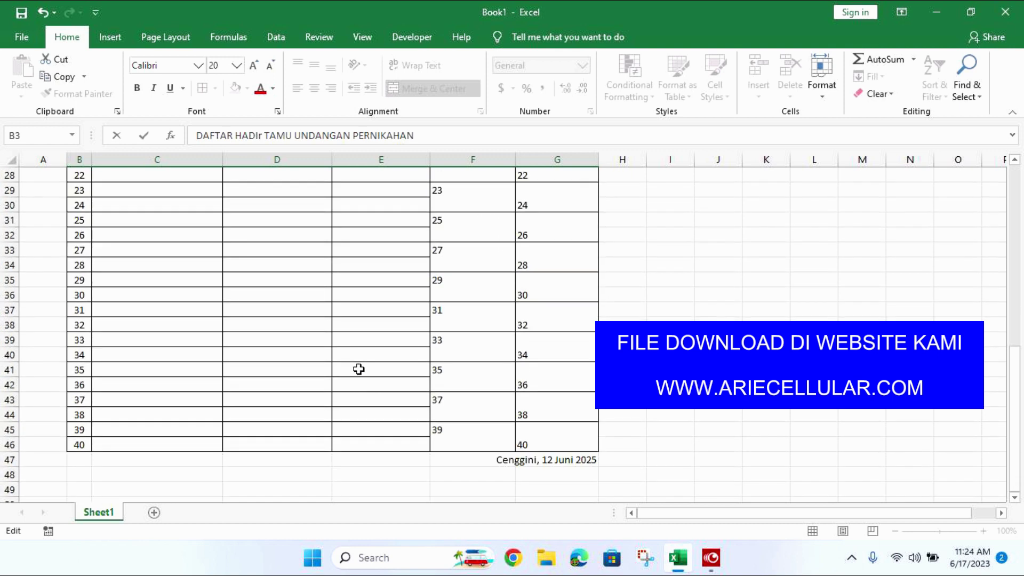
{"action": "scroll", "coordinate": [358, 369], "scroll_direction": "up", "scroll_amount": 2}
{"action": "scroll", "coordinate": [360, 360], "scroll_direction": "up", "scroll_amount": 2}
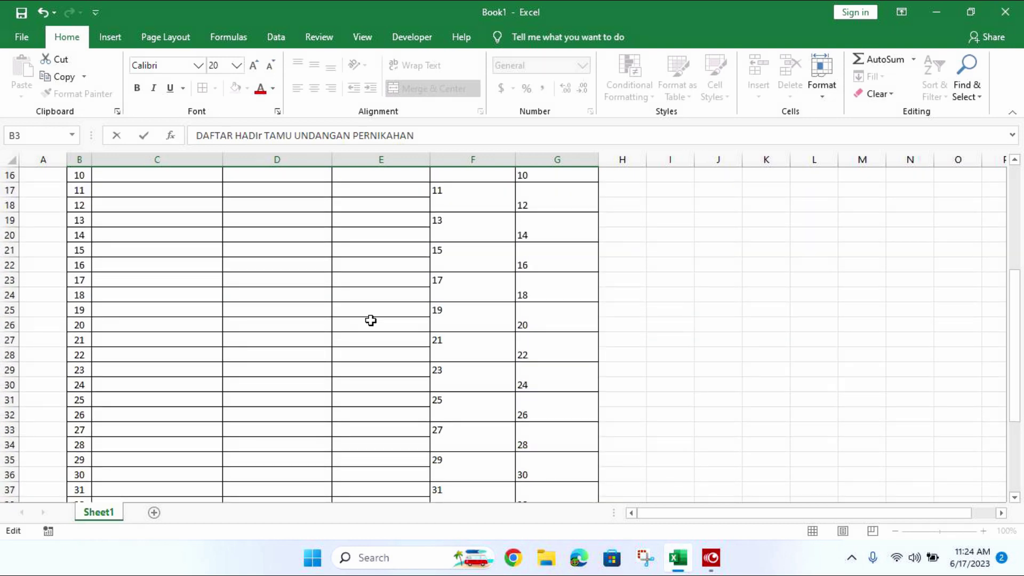